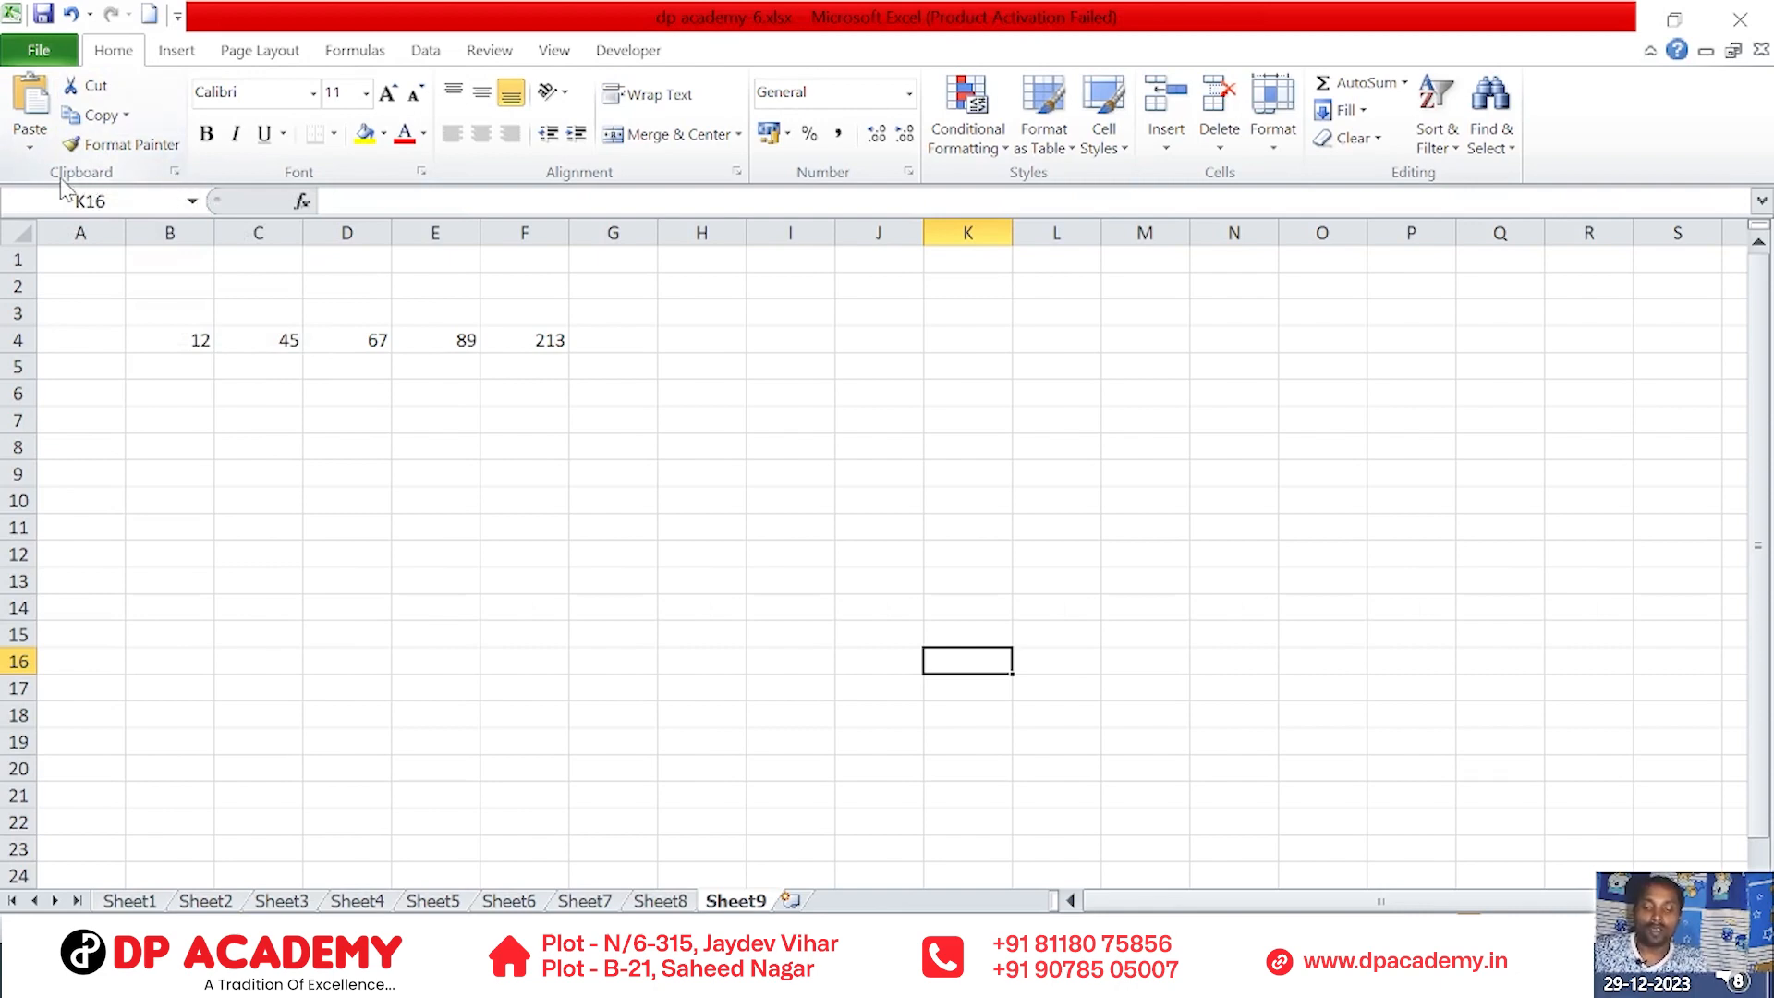
# Show the Office Clipboard pane beside the Sheet9 worksheet
pyautogui.click(175, 173)
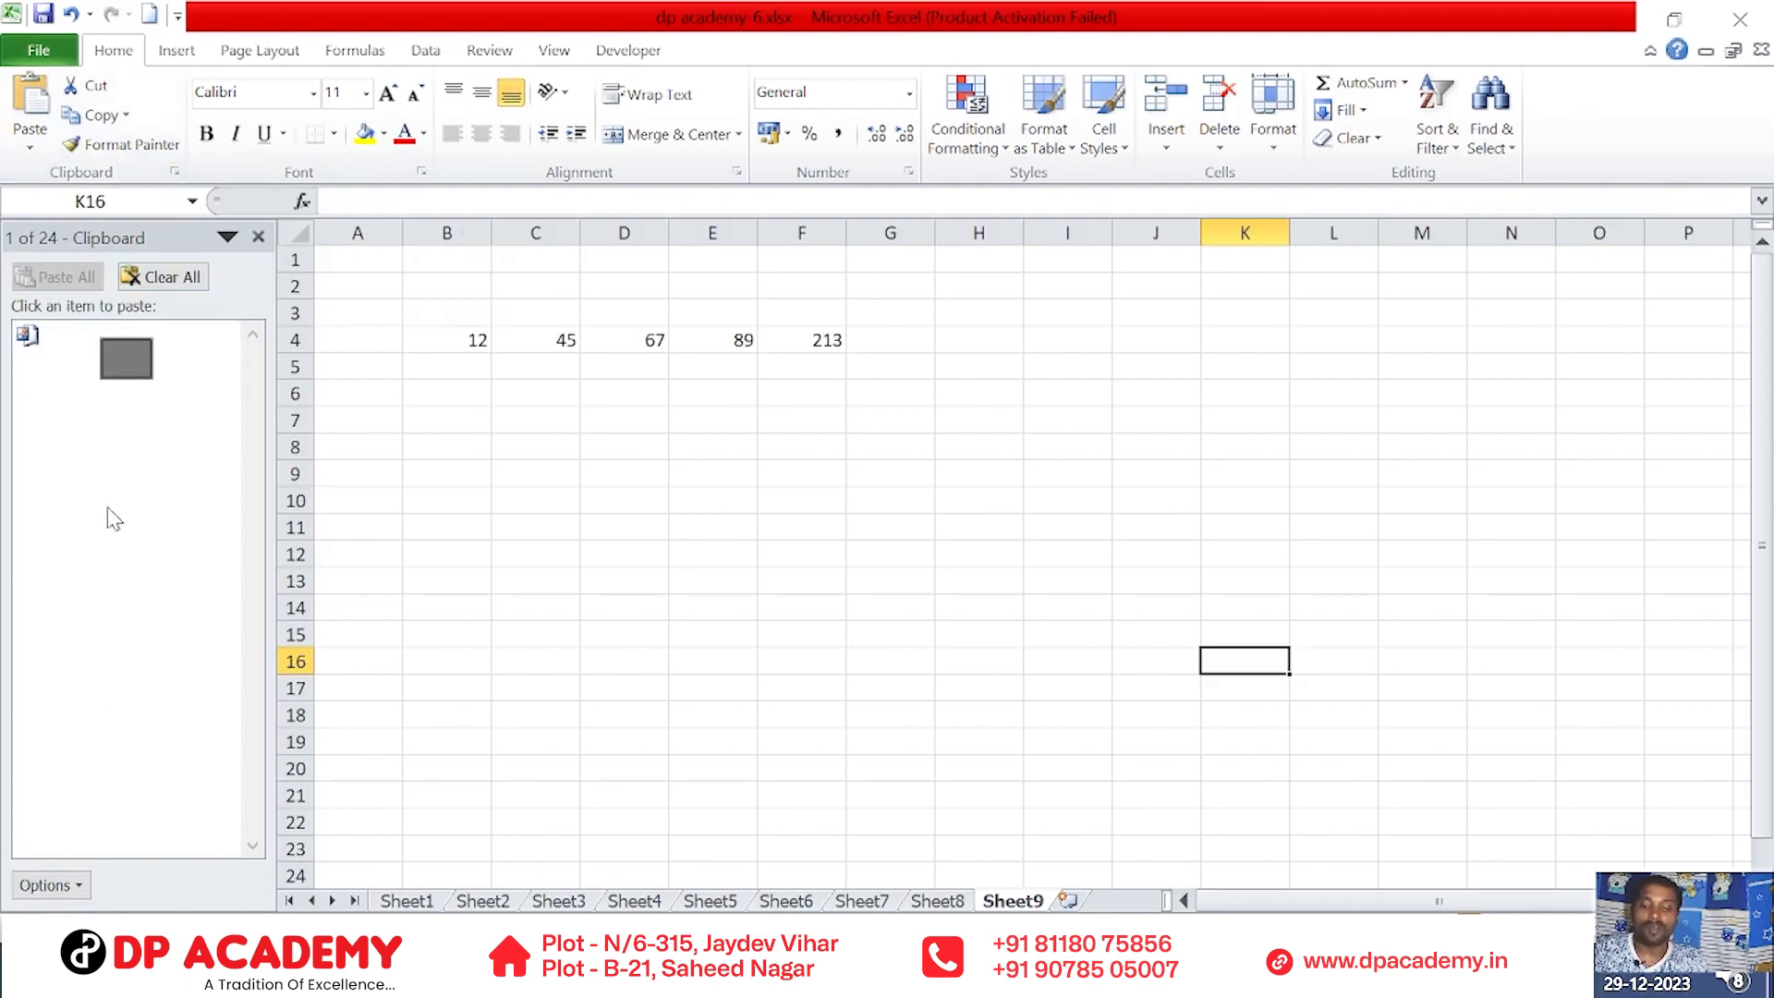
pyautogui.click(722, 499)
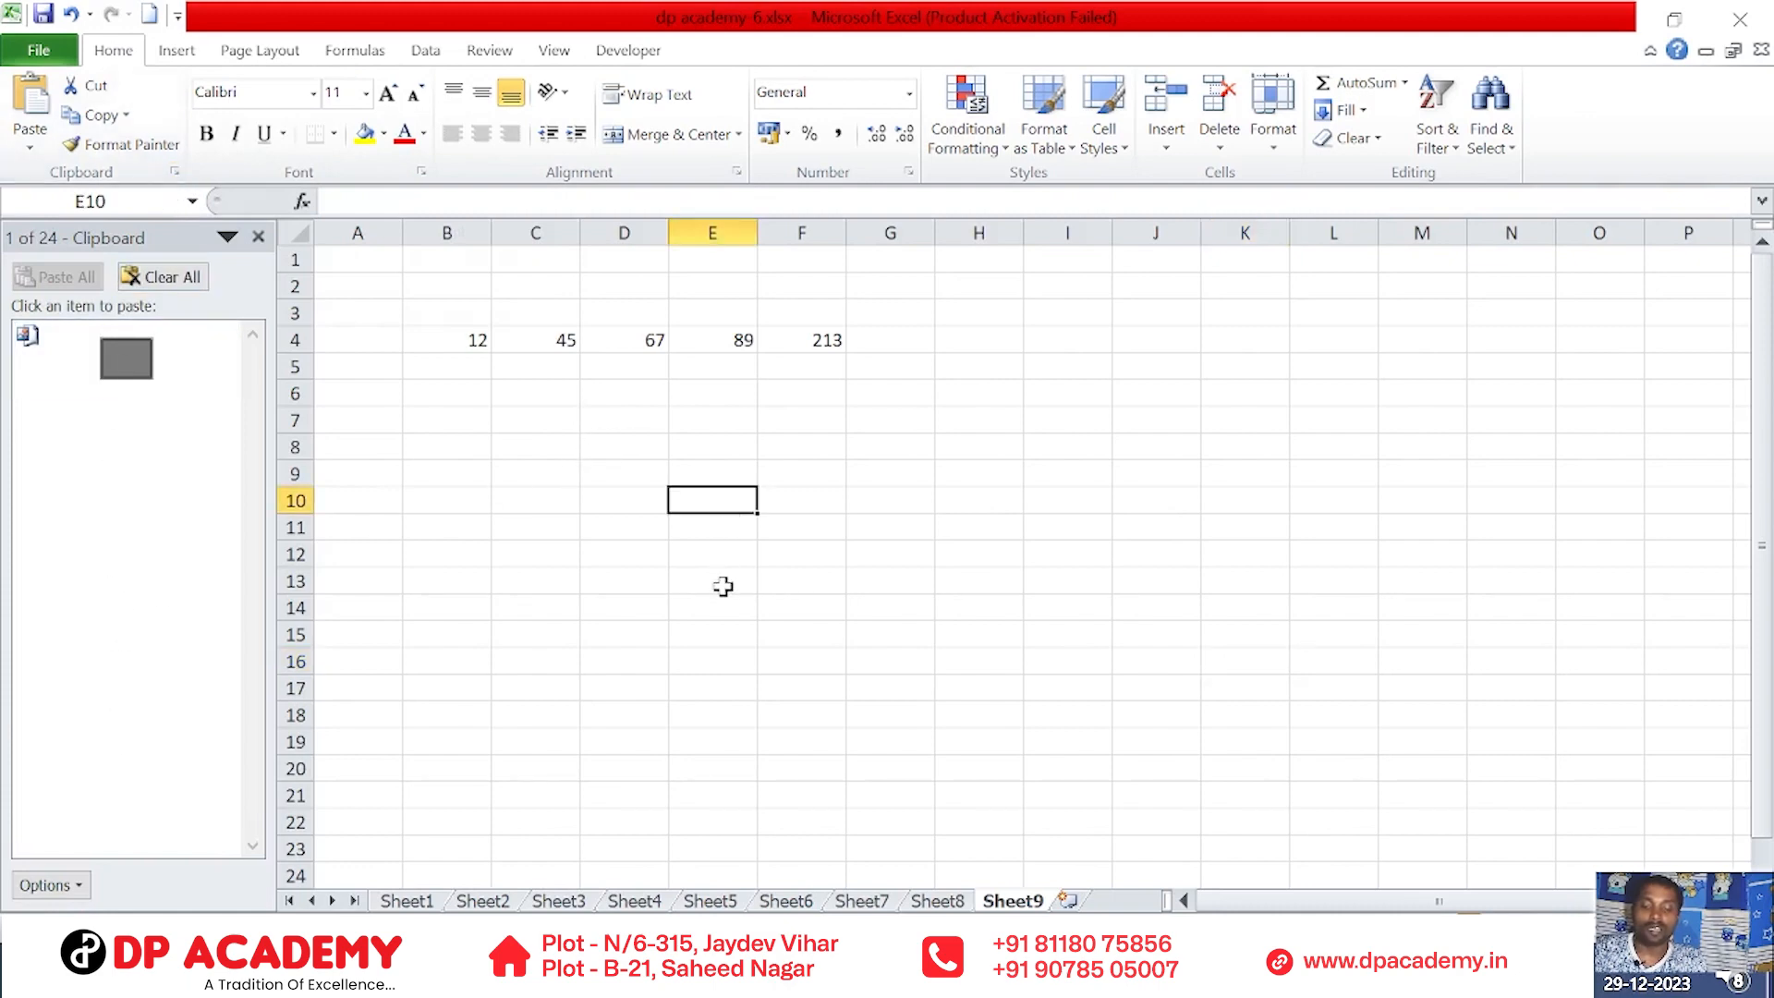
pyautogui.click(720, 586)
pyautogui.click(577, 443)
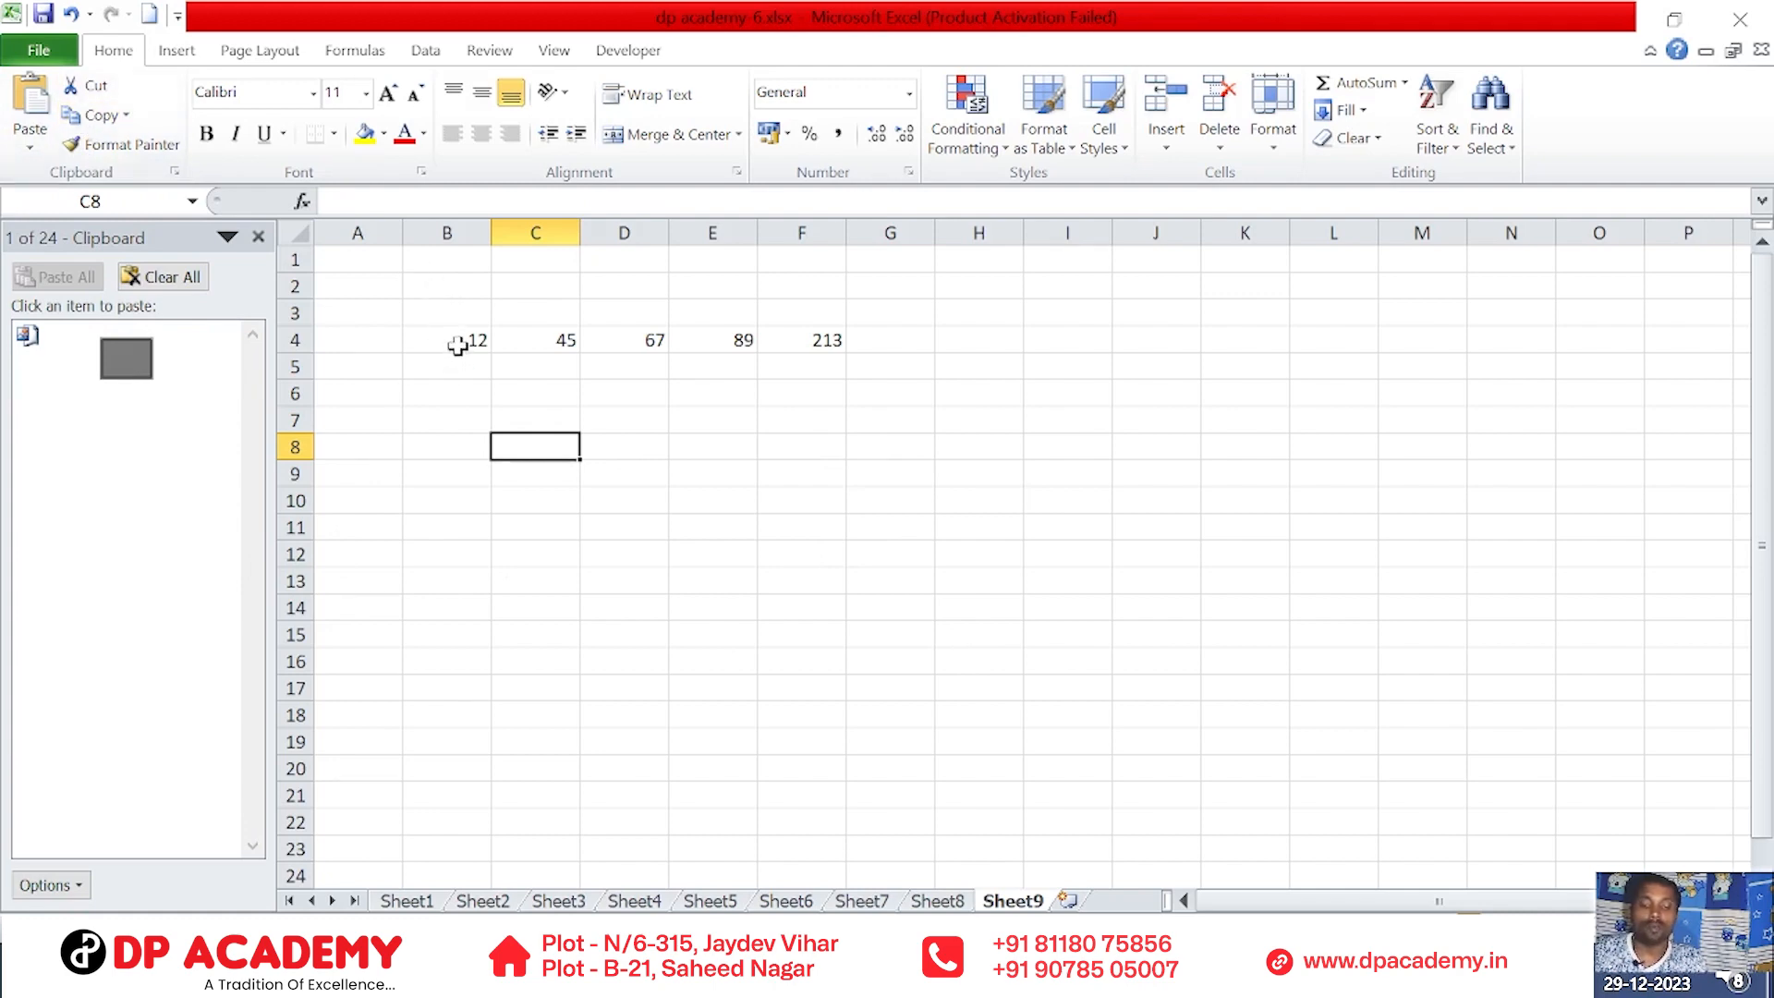
pyautogui.moveTo(457, 348); pyautogui.dragTo(792, 339)
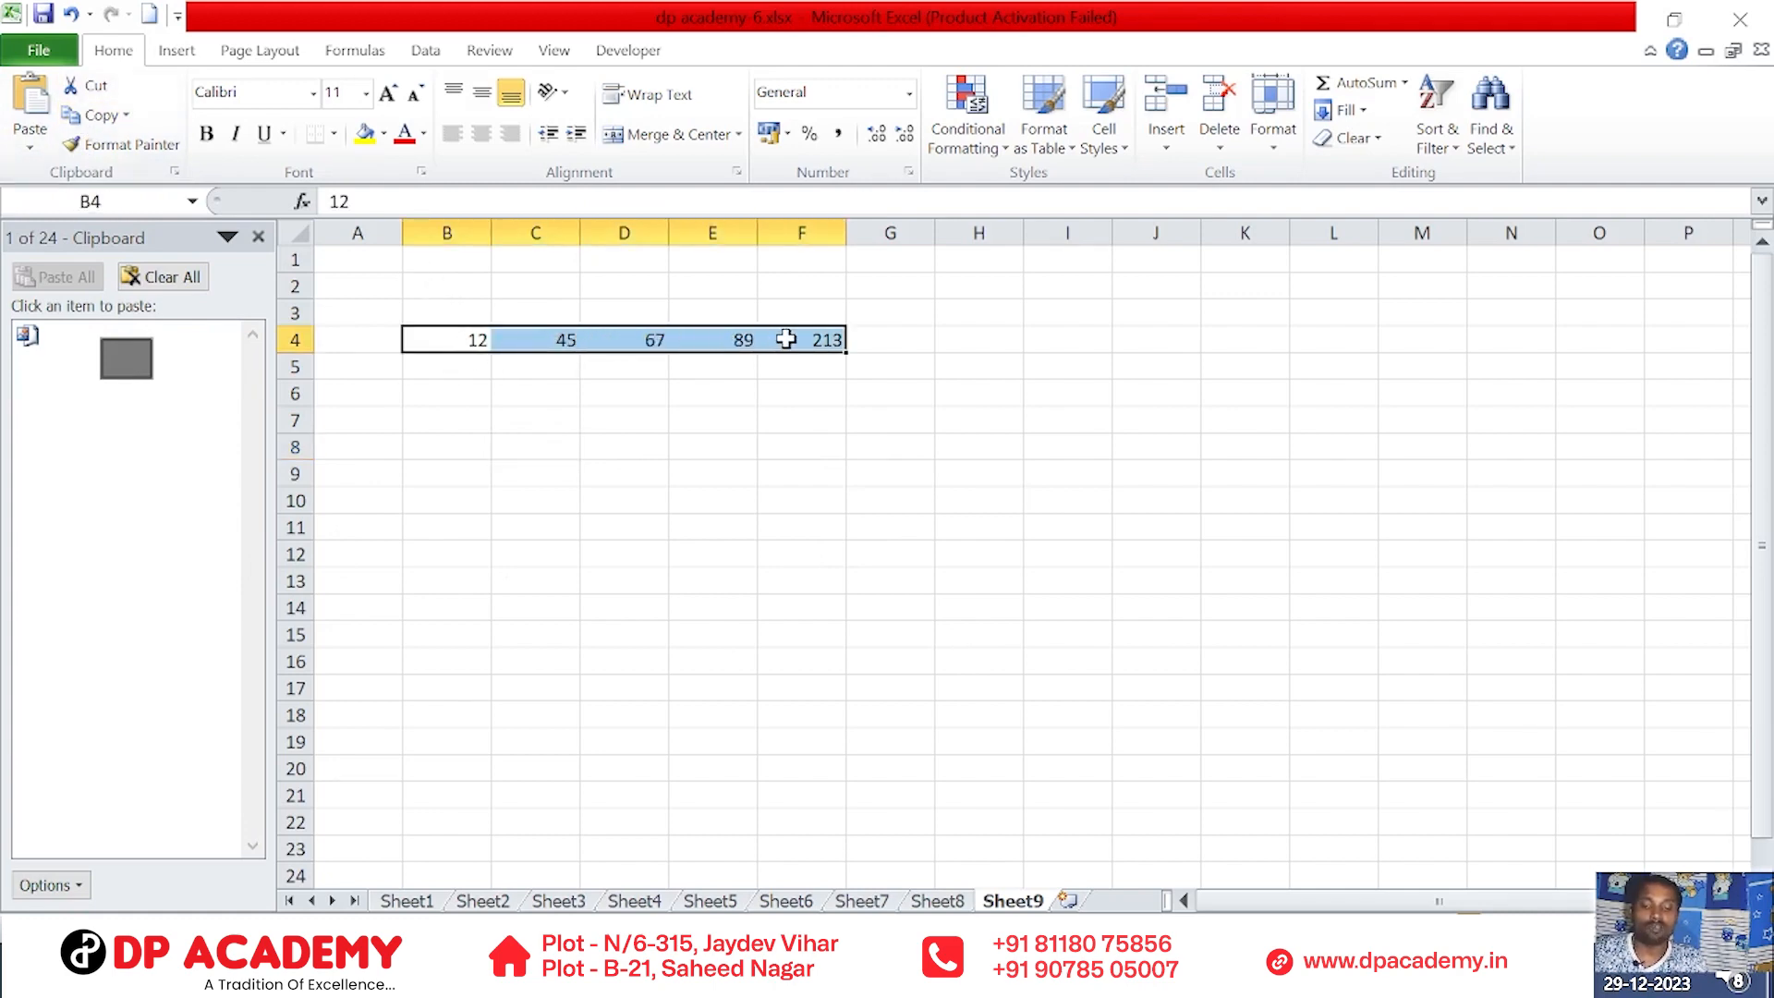
pyautogui.click(783, 451)
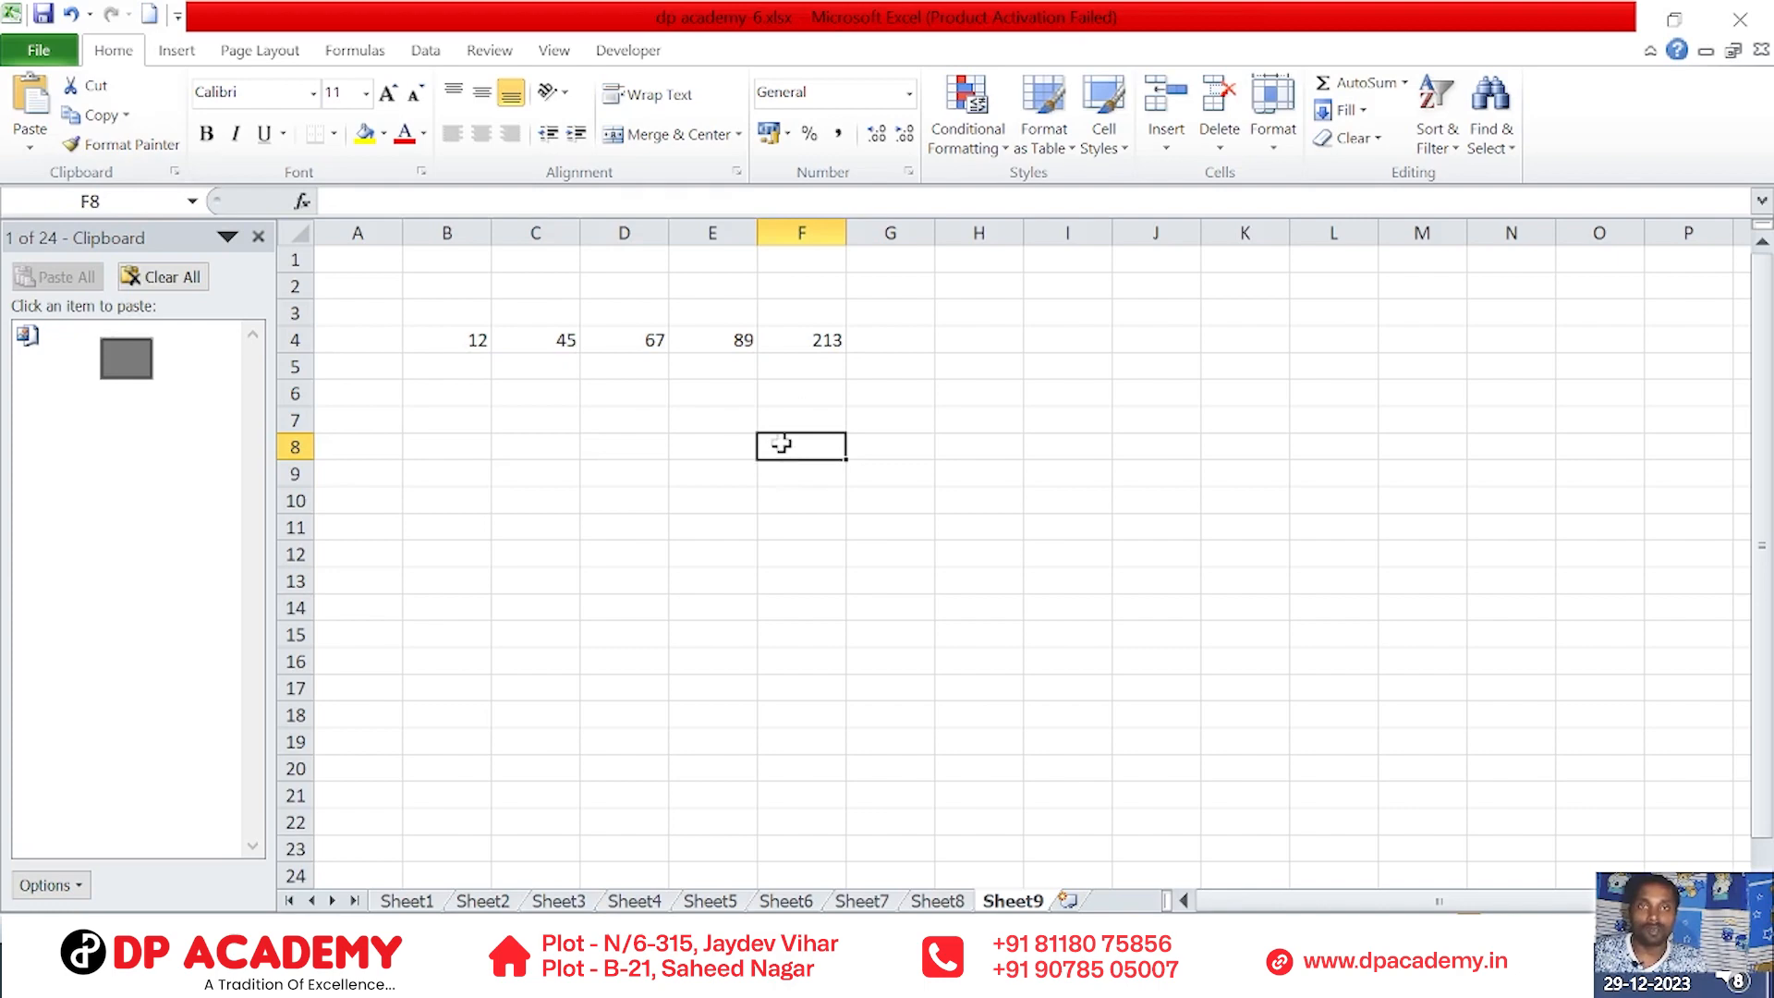
pyautogui.click(497, 533)
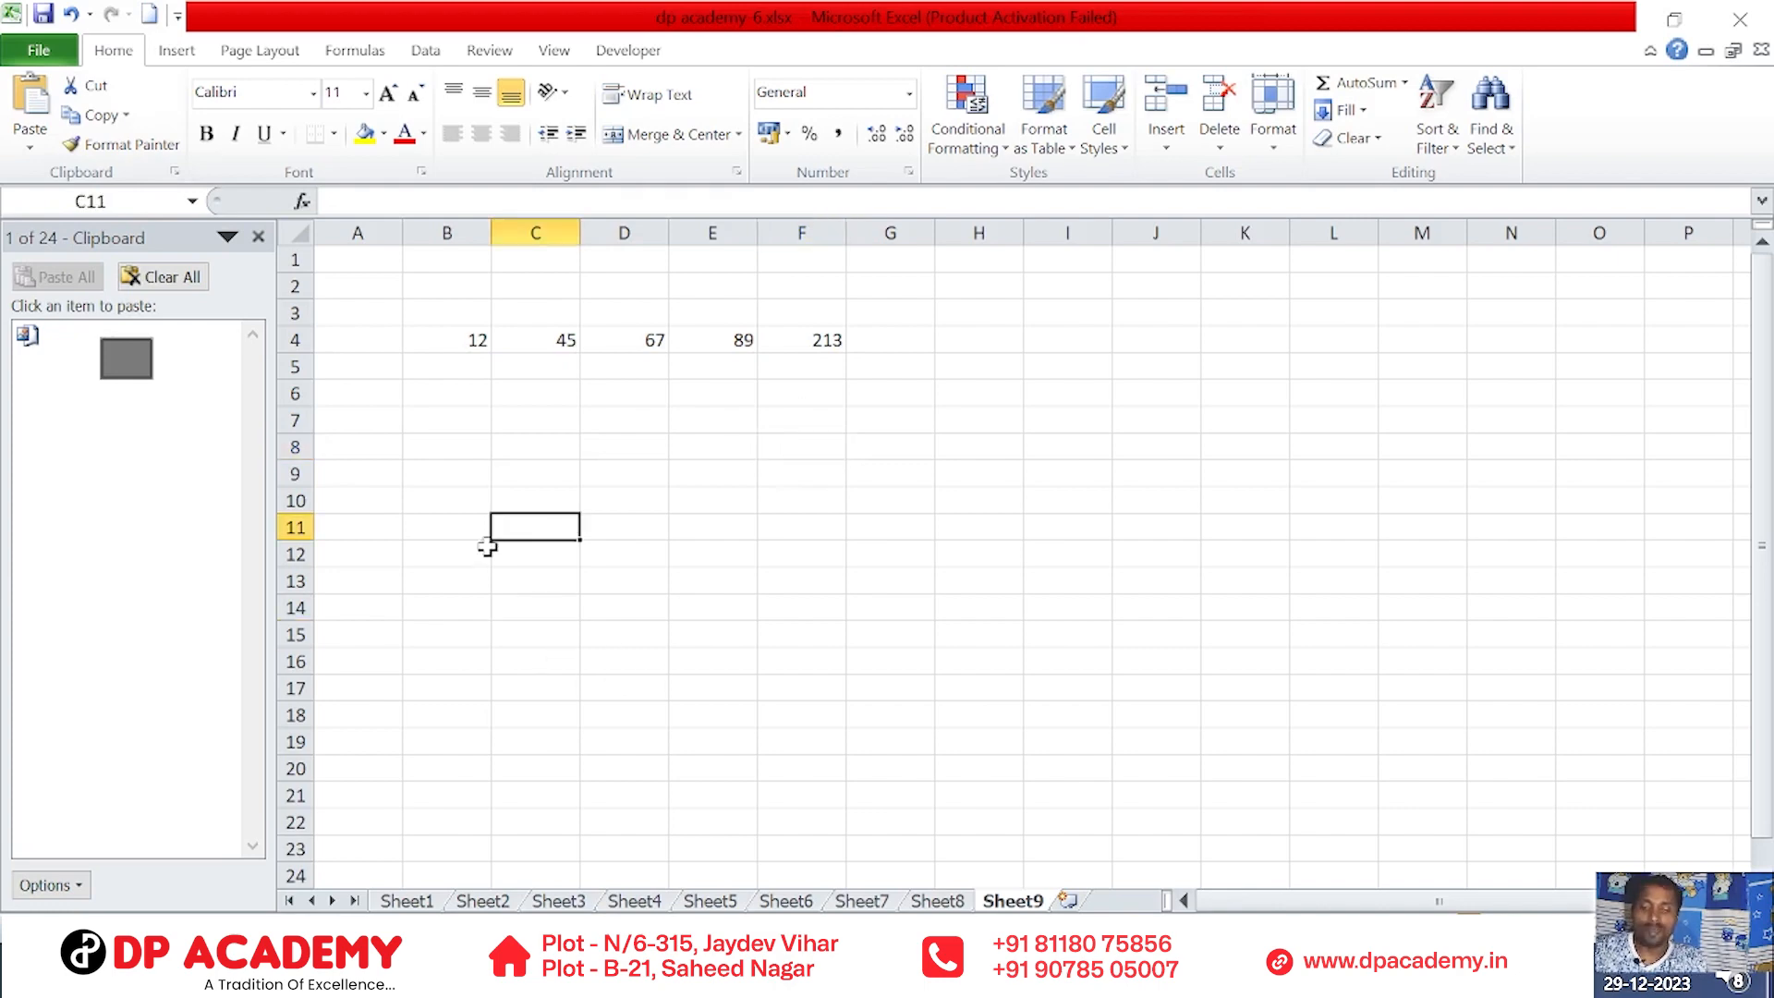
pyautogui.click(477, 340)
pyautogui.moveTo(479, 340); pyautogui.dragTo(496, 353)
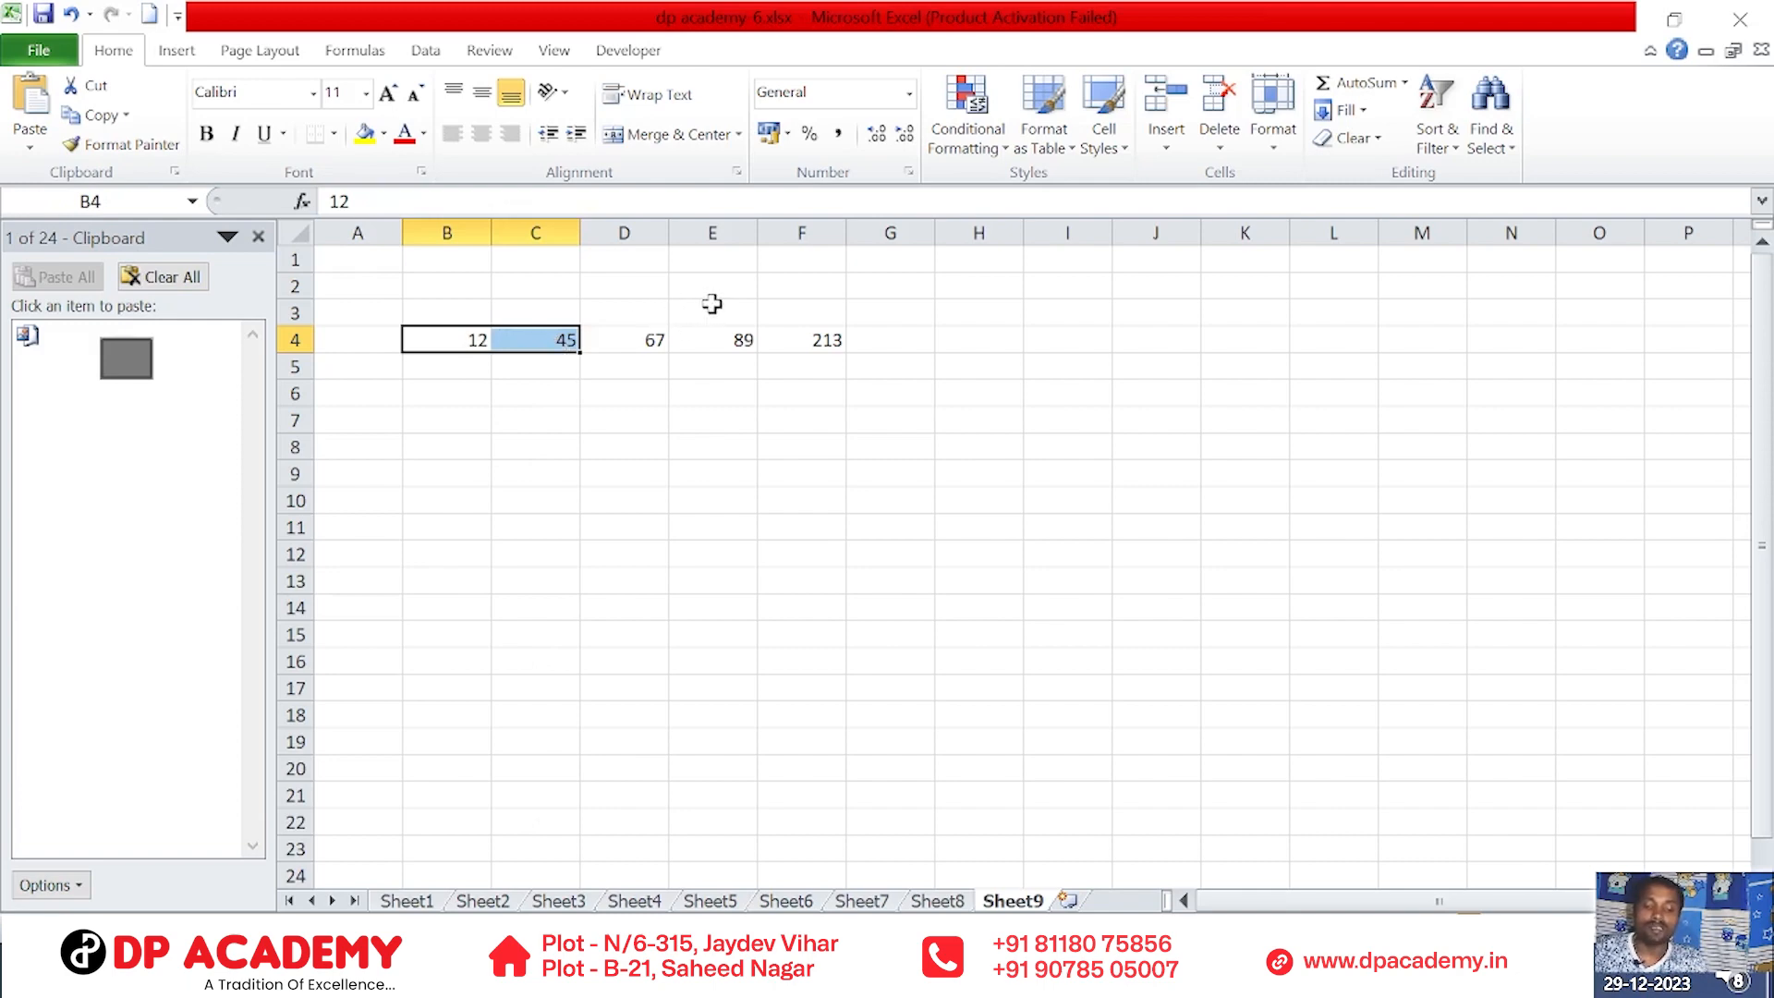
pyautogui.click(641, 447)
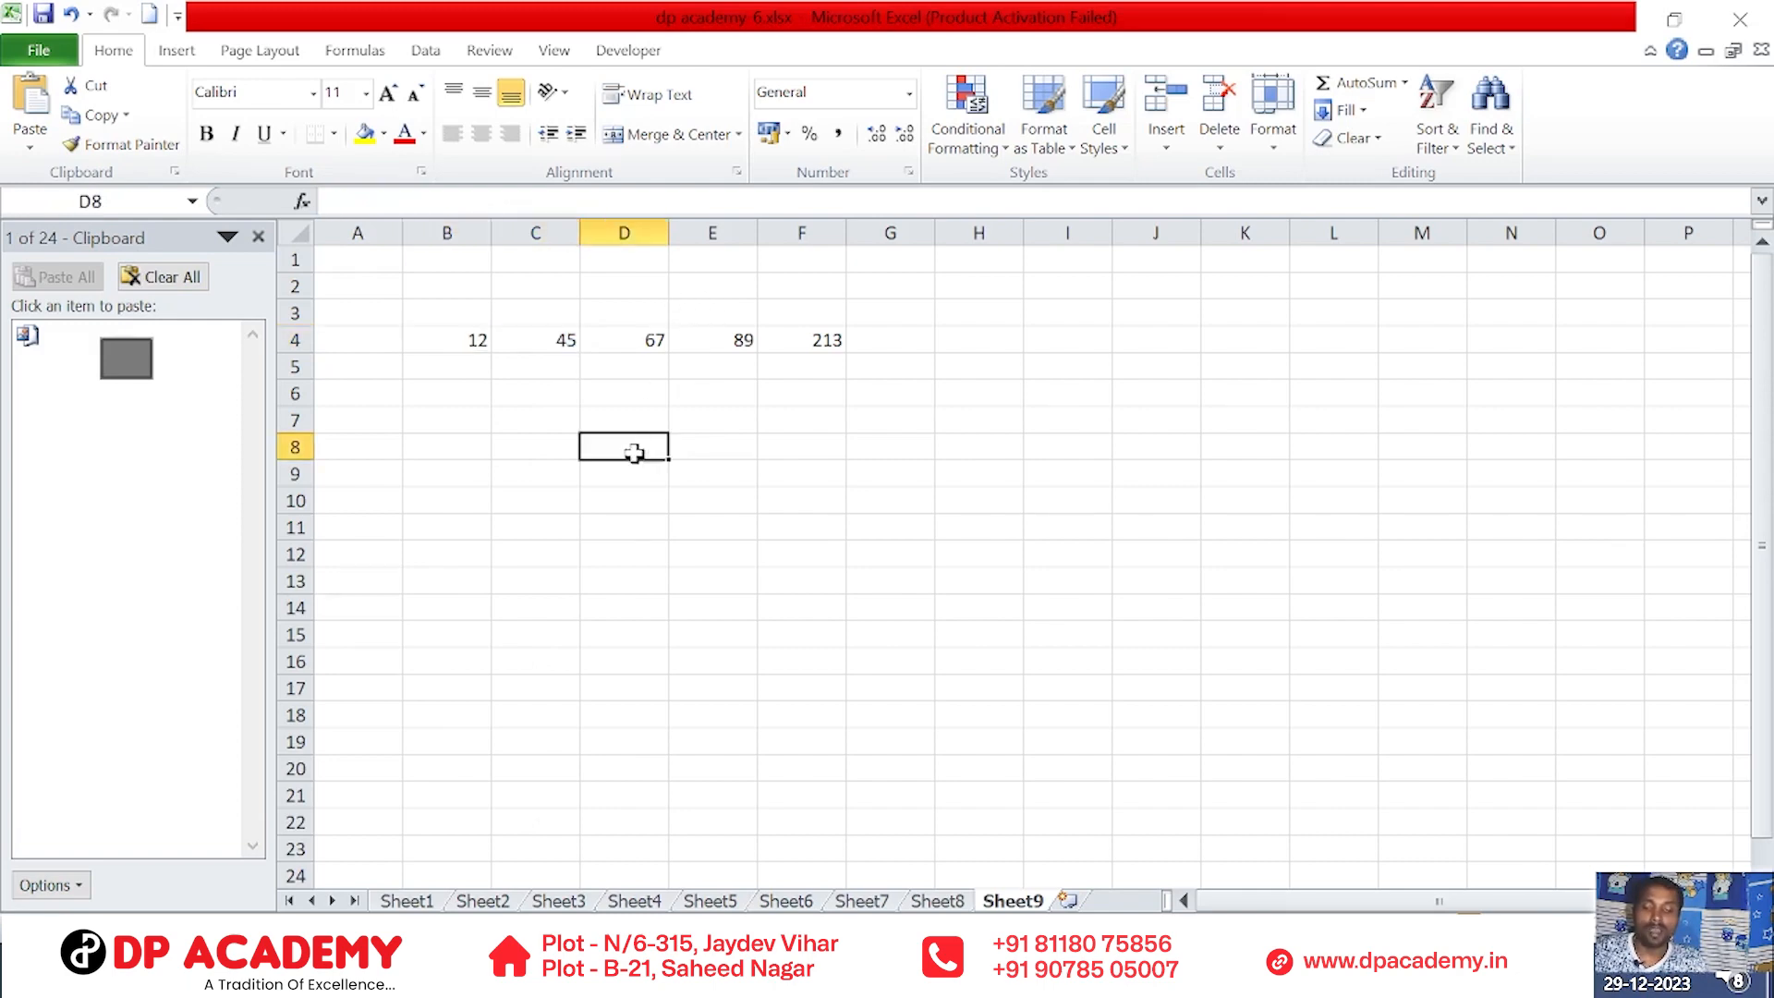
pyautogui.click(480, 342)
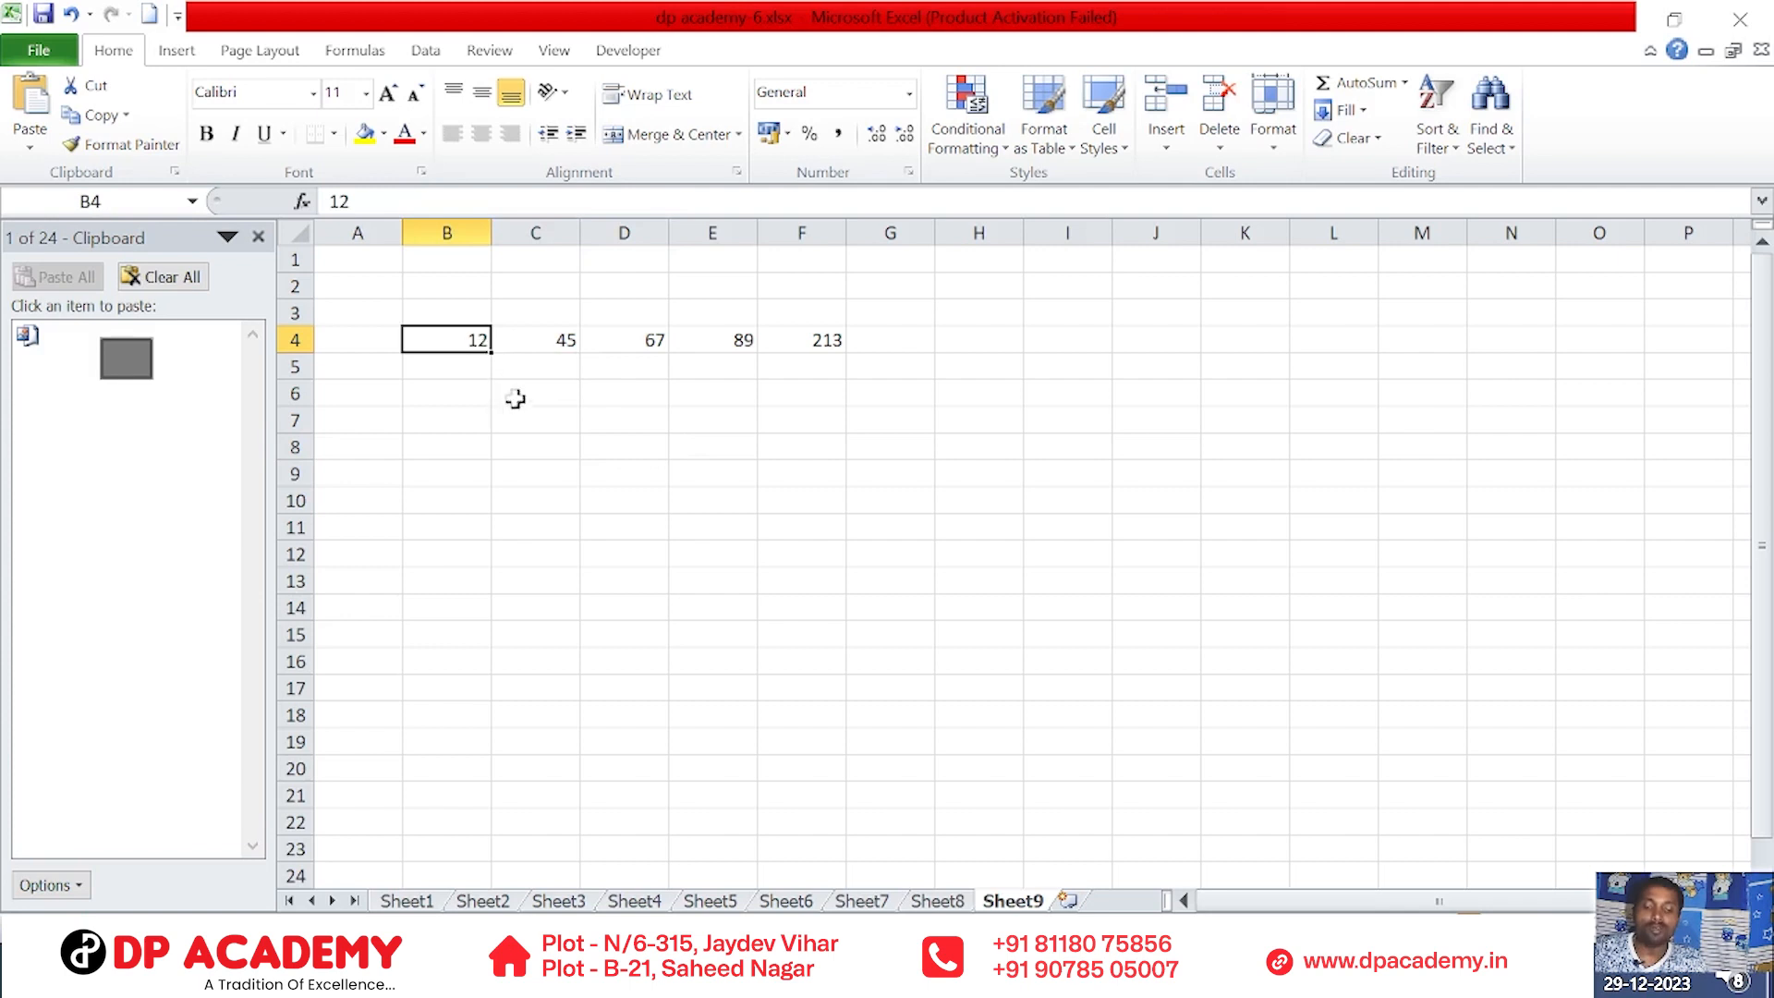
pyautogui.click(558, 344)
pyautogui.click(542, 313)
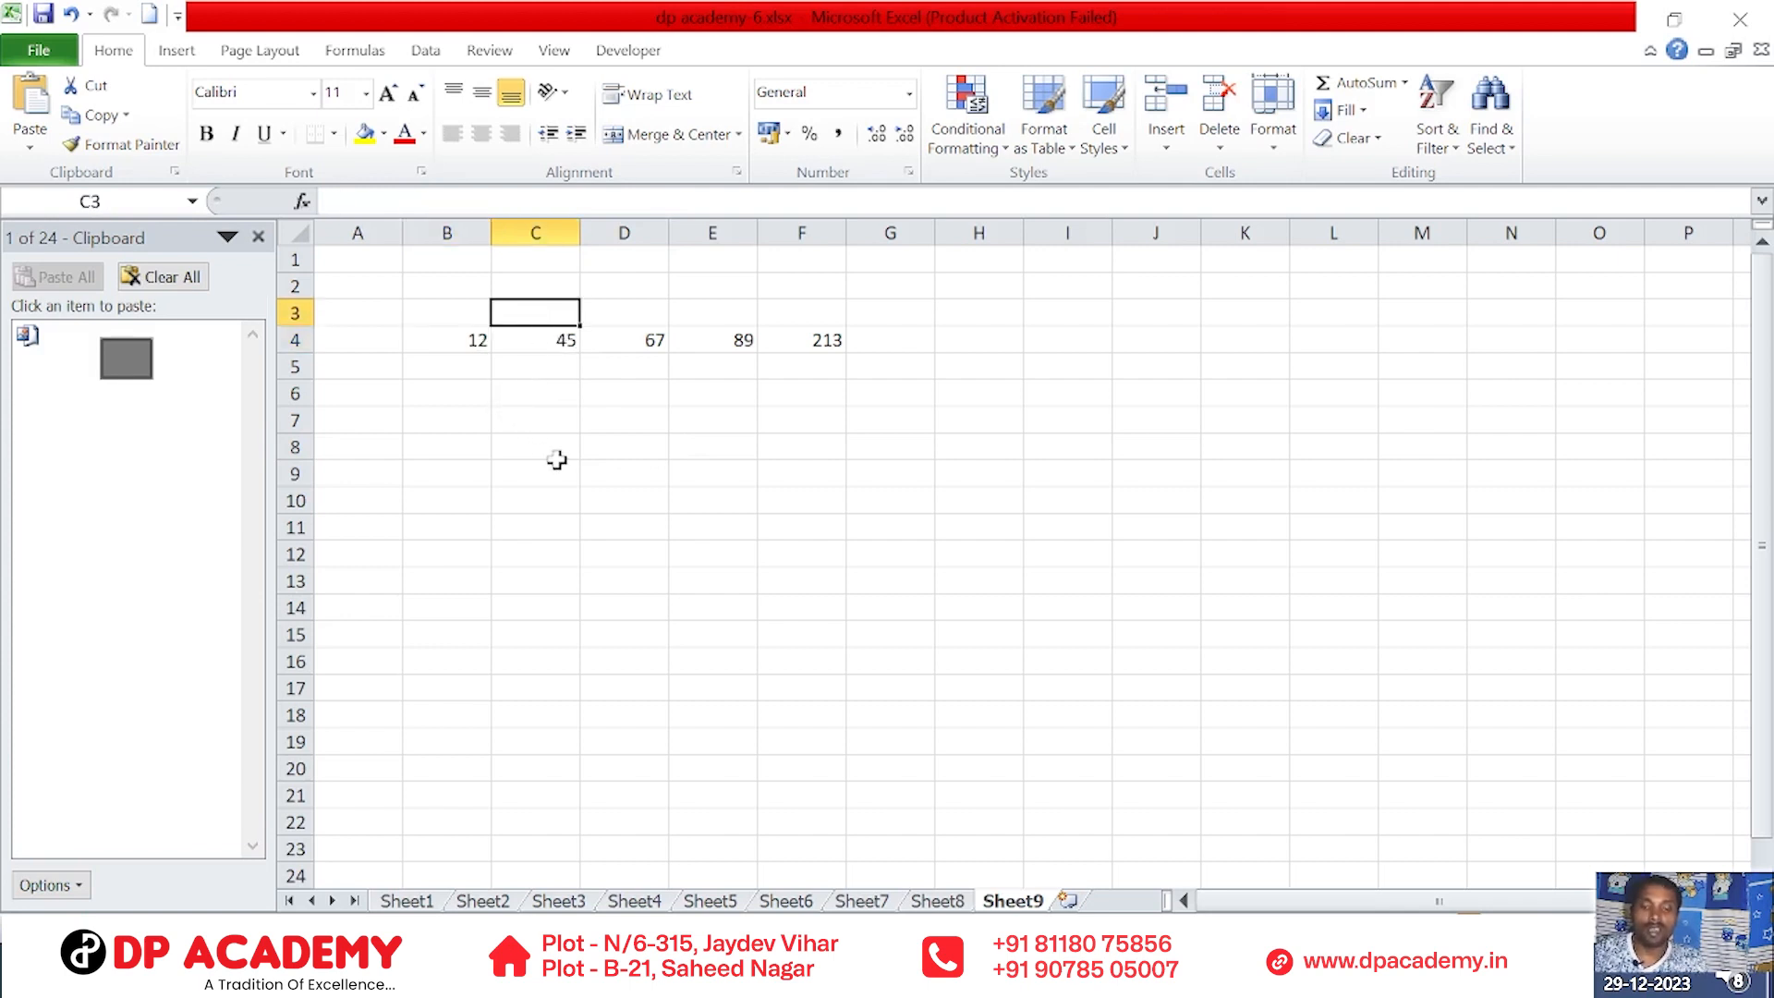
# Try to move the value in B4 to C3 by cutting it and pasting its Office Clipboard entry, and clear C3
pyautogui.click(450, 342)
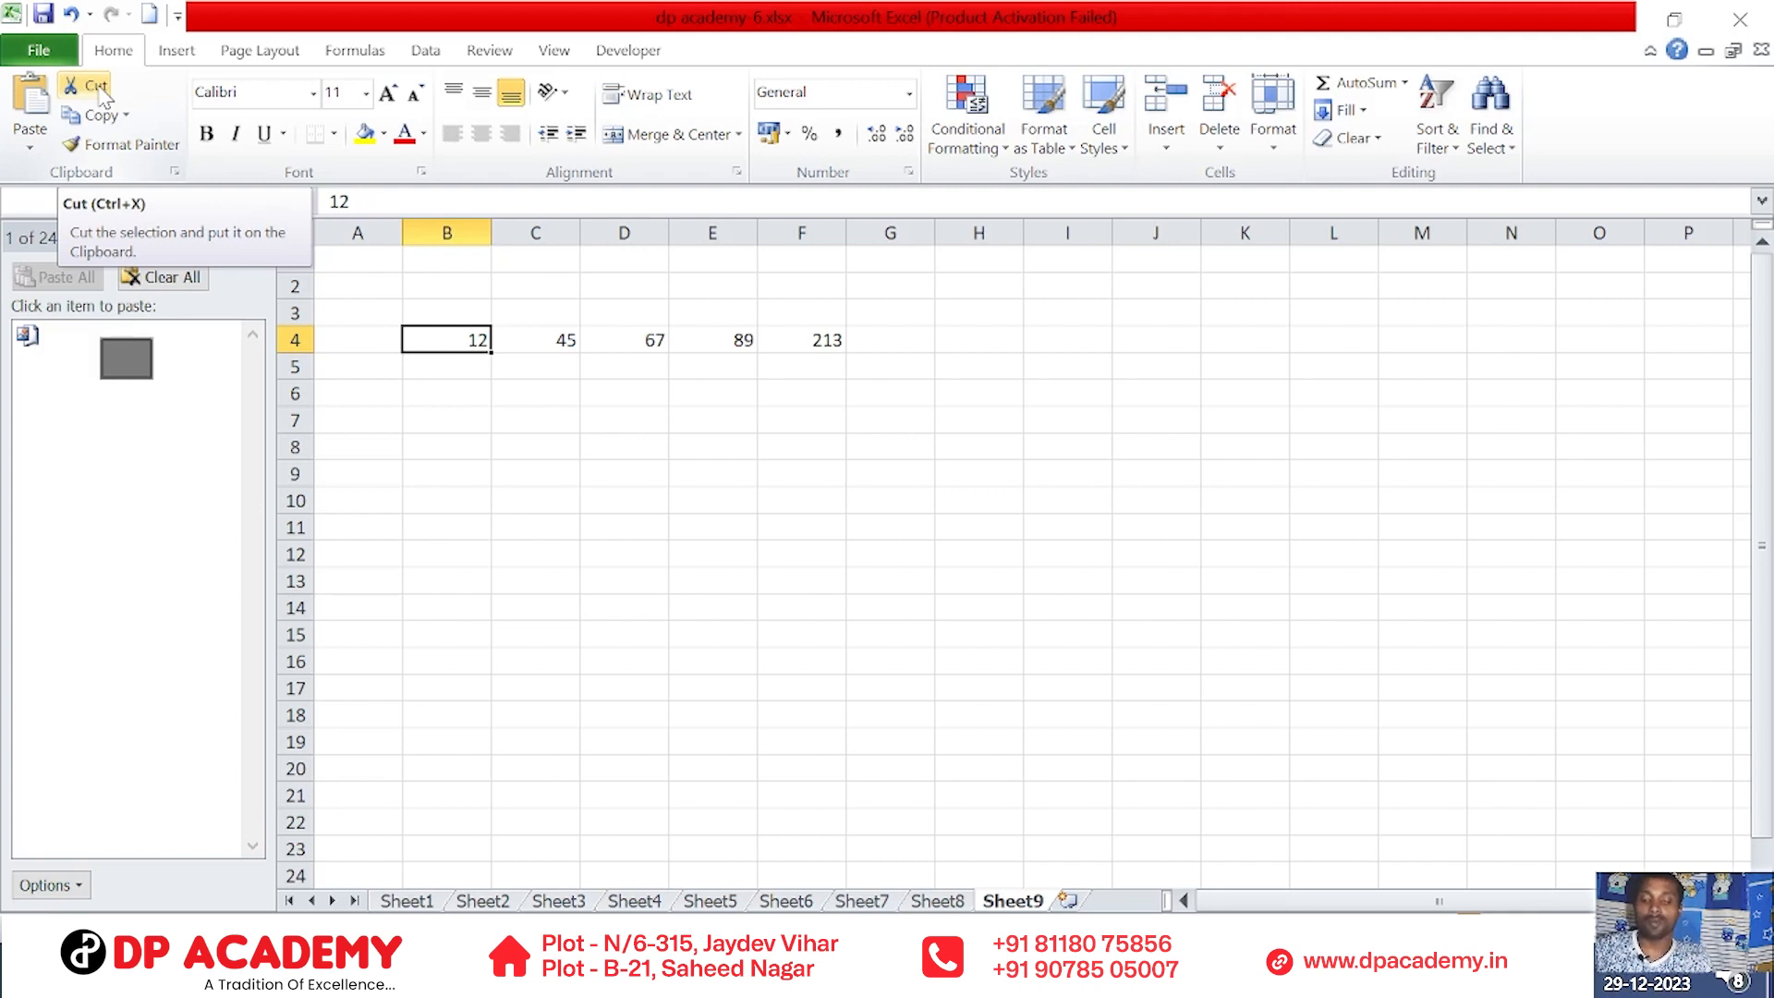
pyautogui.click(96, 86)
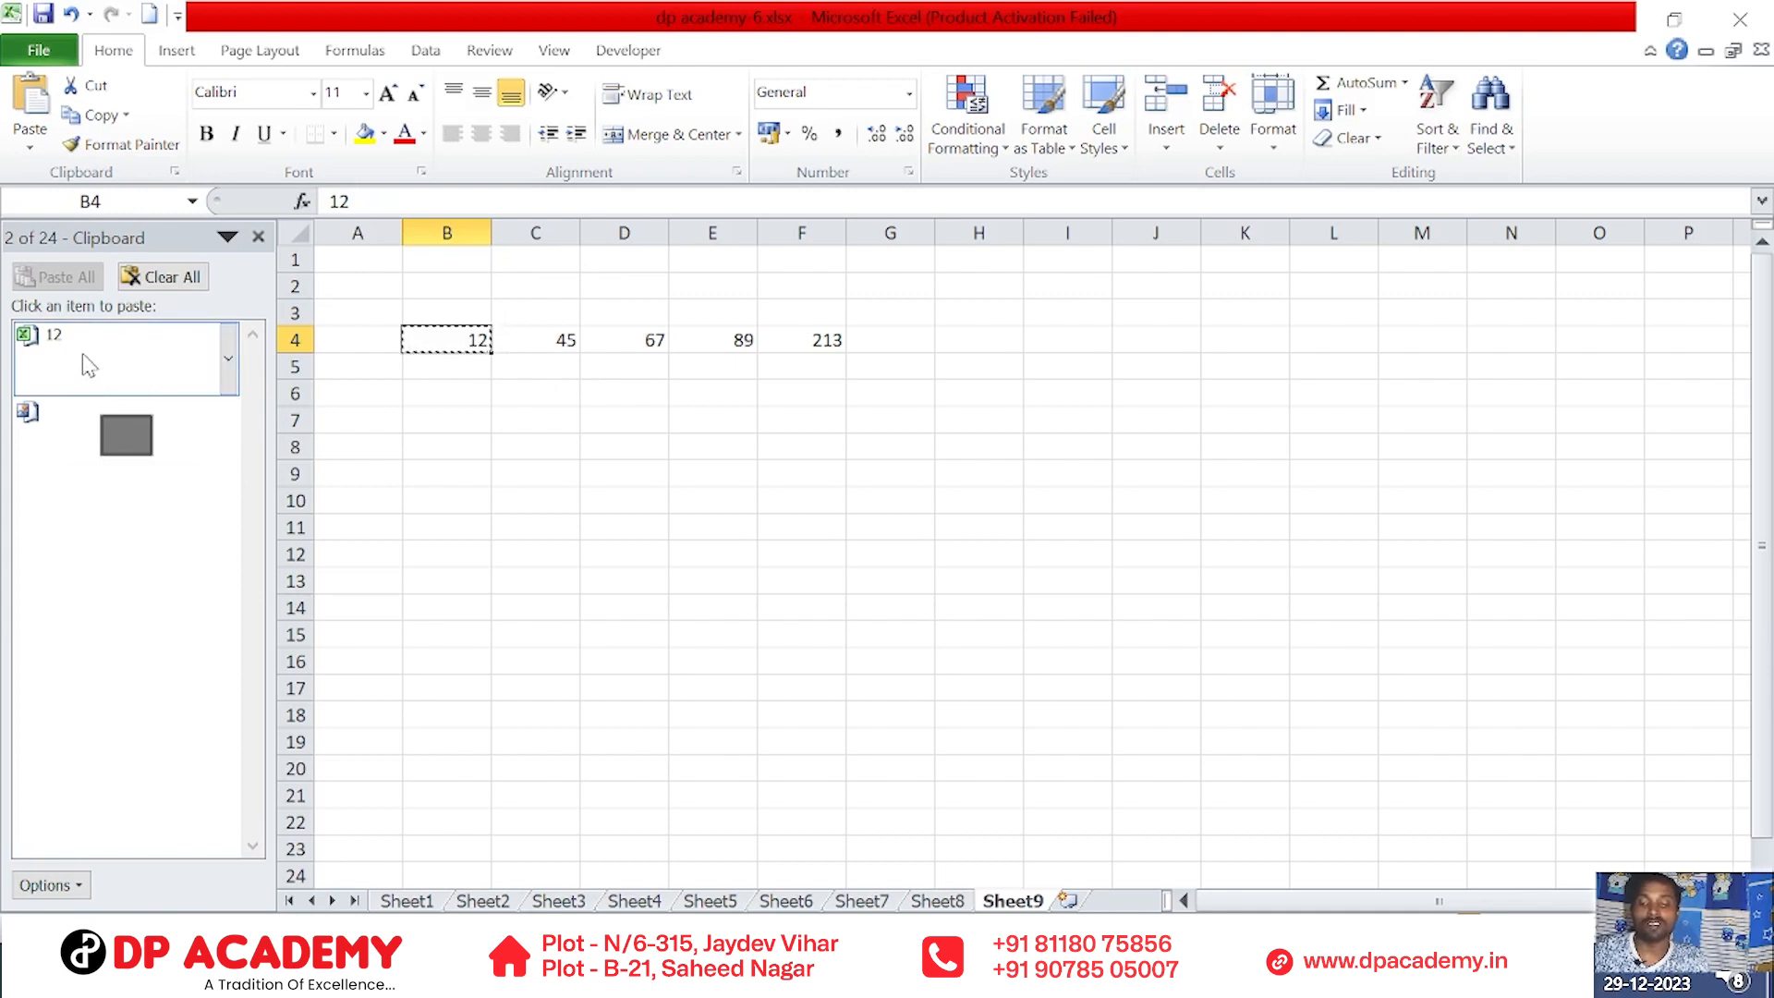
pyautogui.click(561, 310)
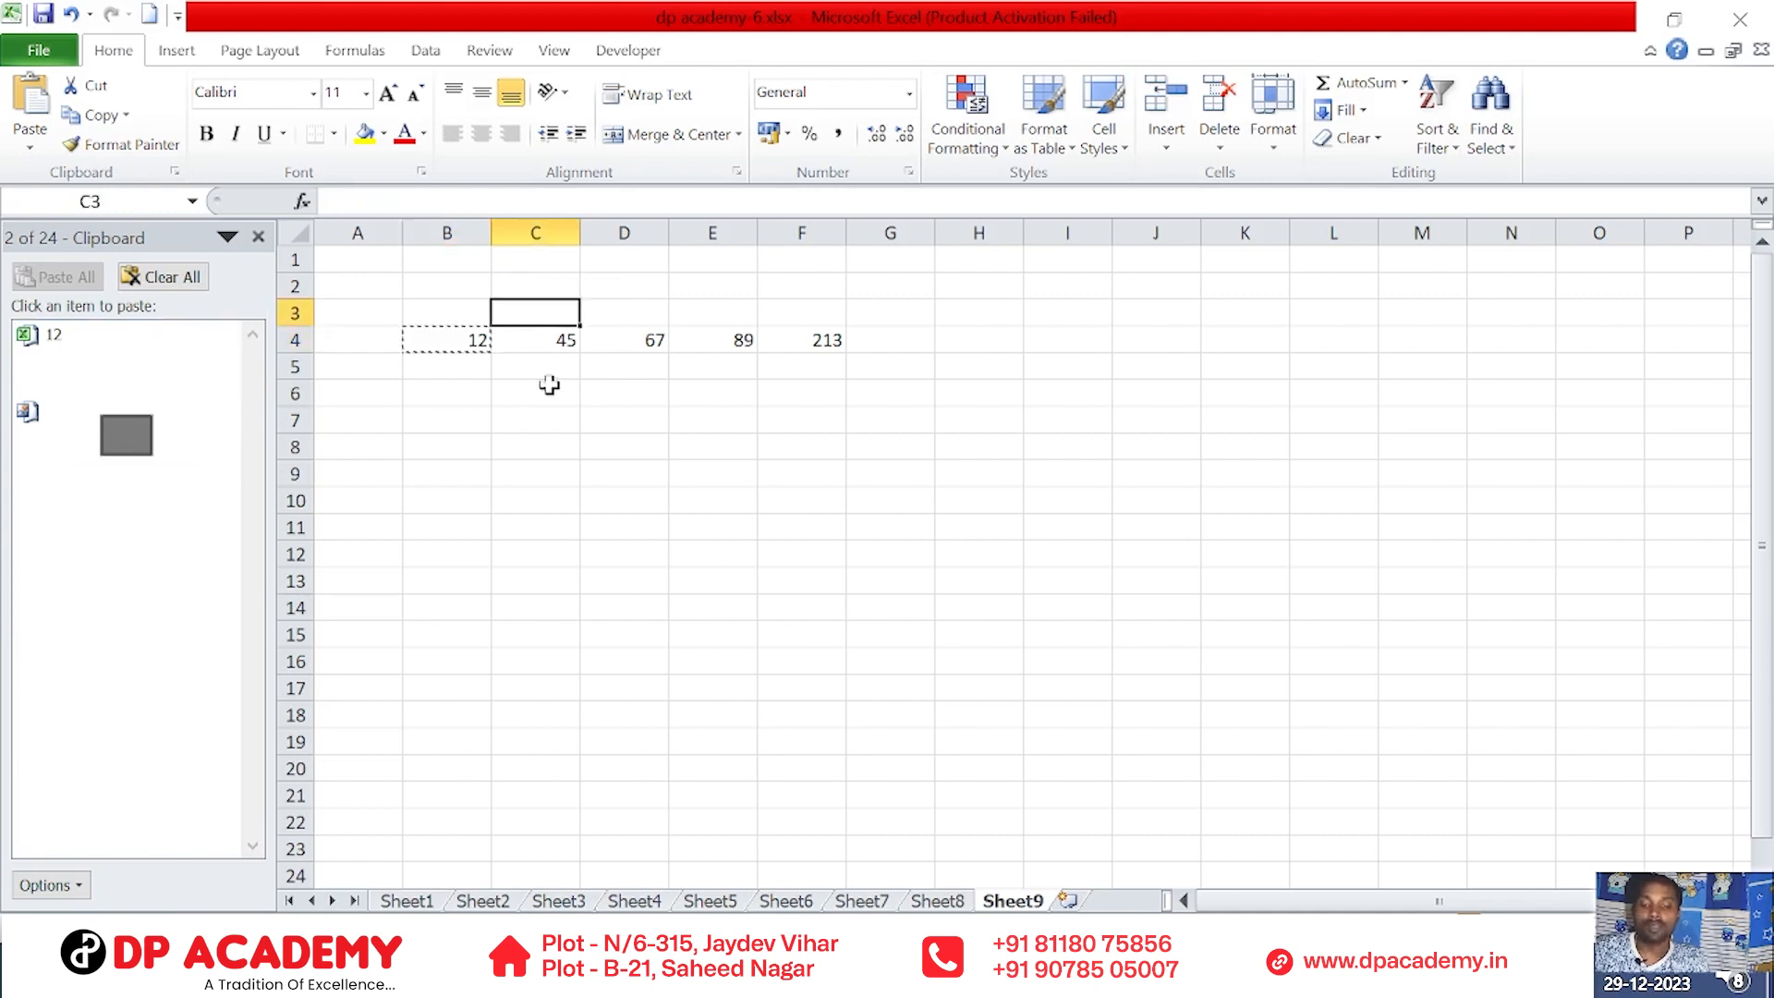
pyautogui.click(130, 364)
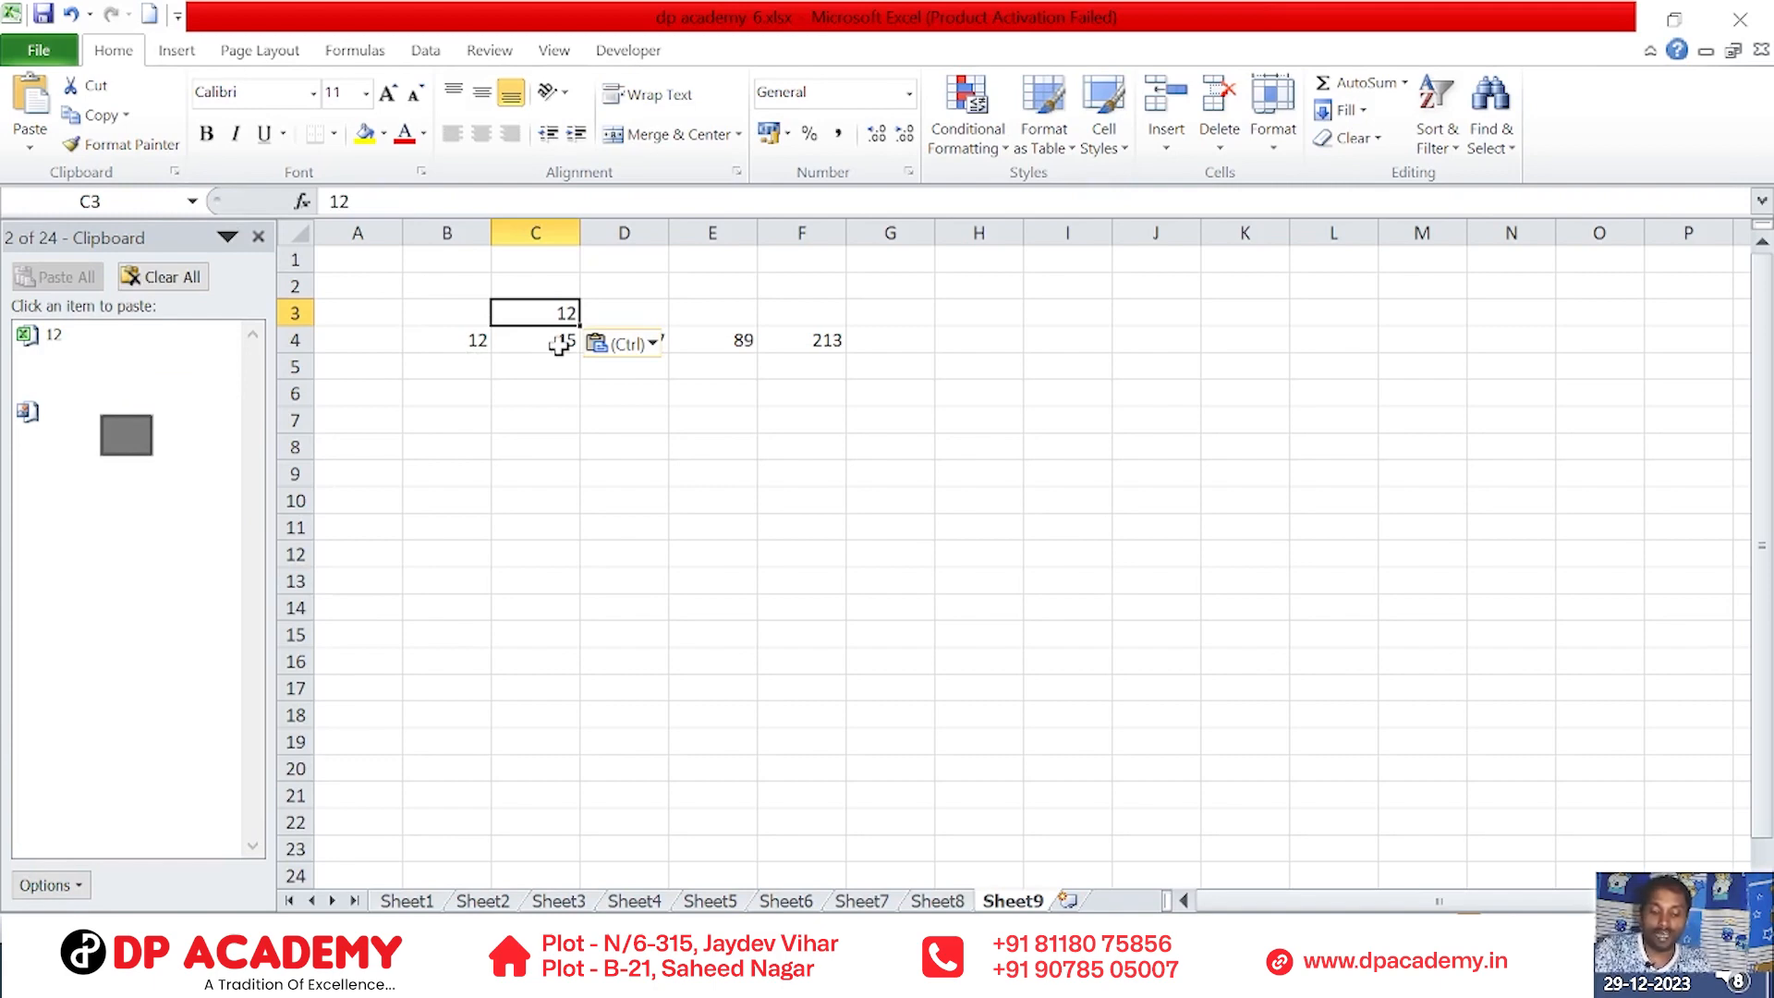
pyautogui.press('Delete')
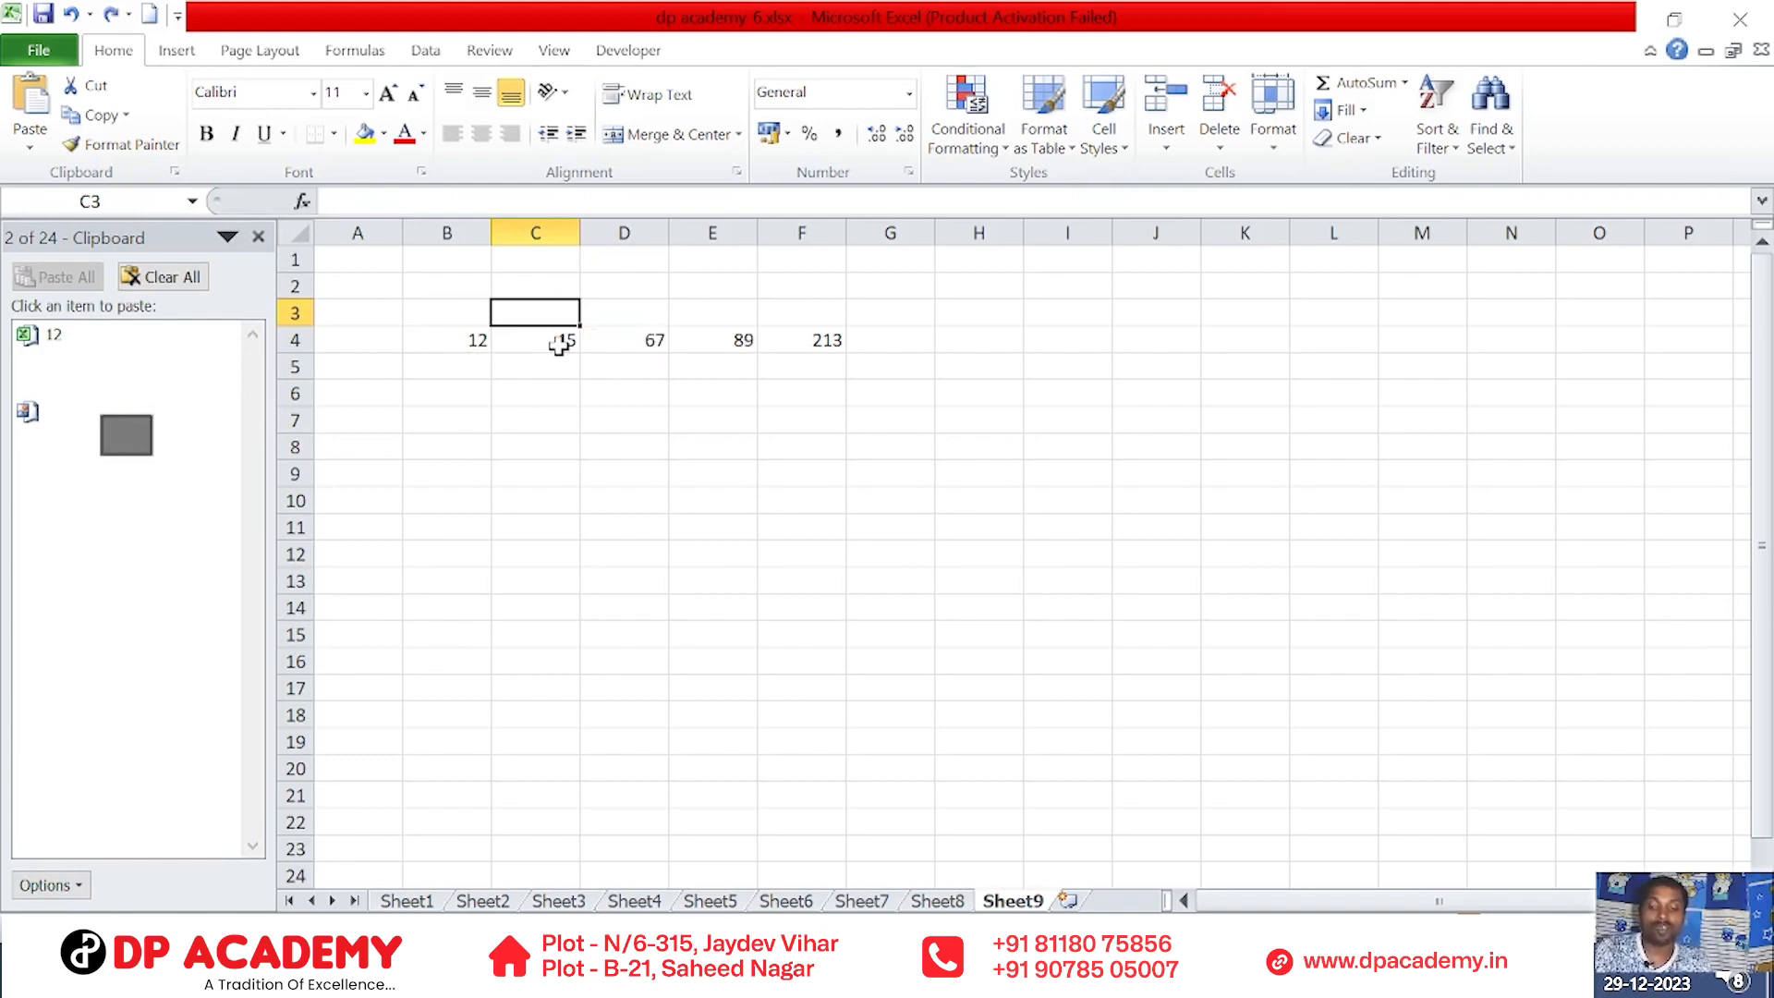
# Move the value 12 from cell B4 to cell C3 with Cut and Paste
pyautogui.click(462, 340)
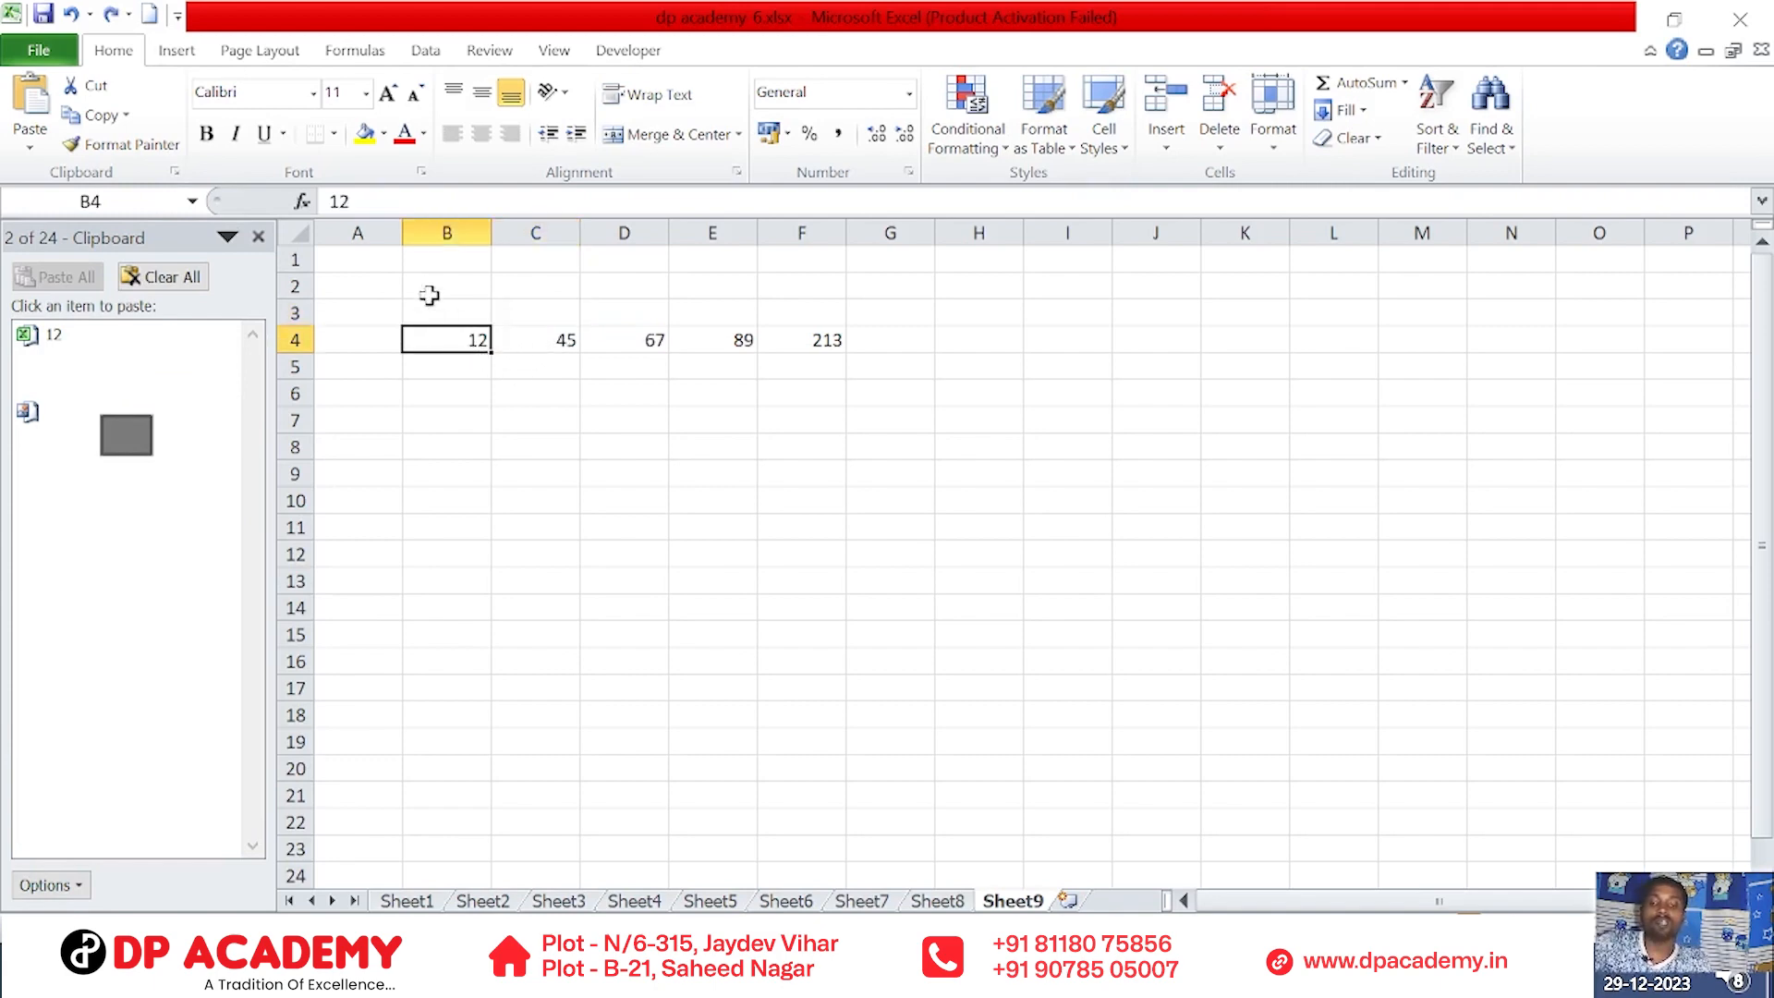
pyautogui.click(104, 93)
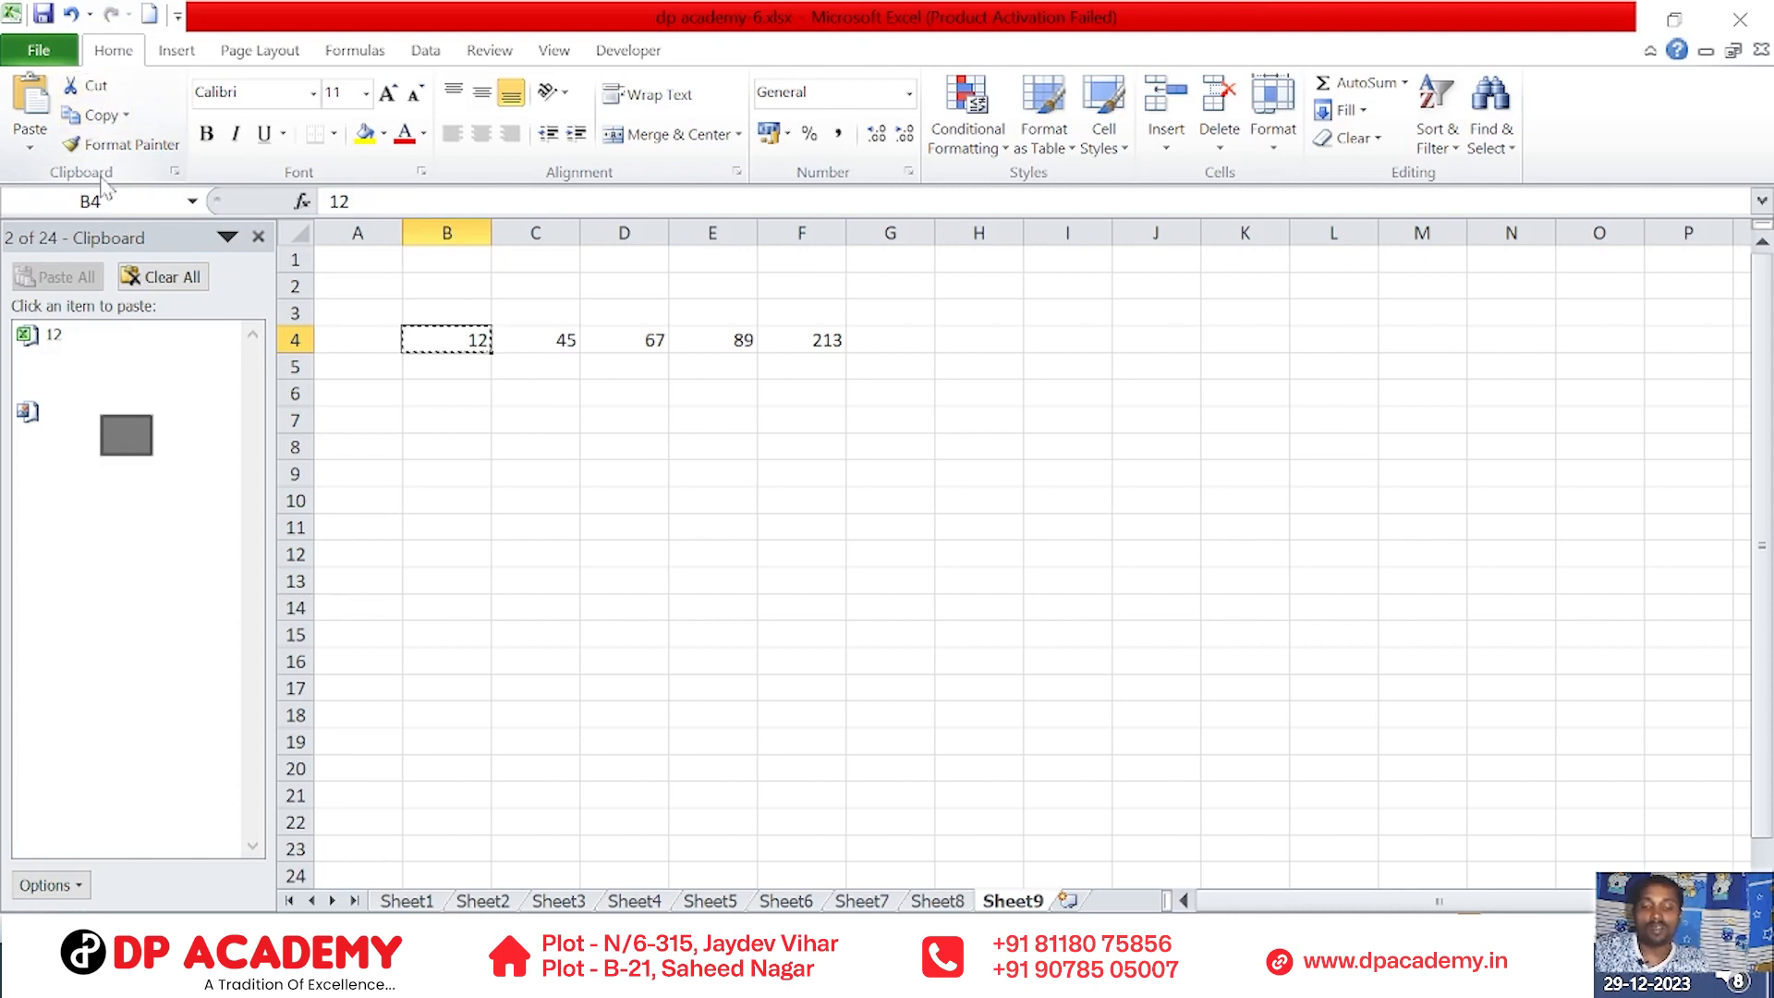
pyautogui.click(529, 318)
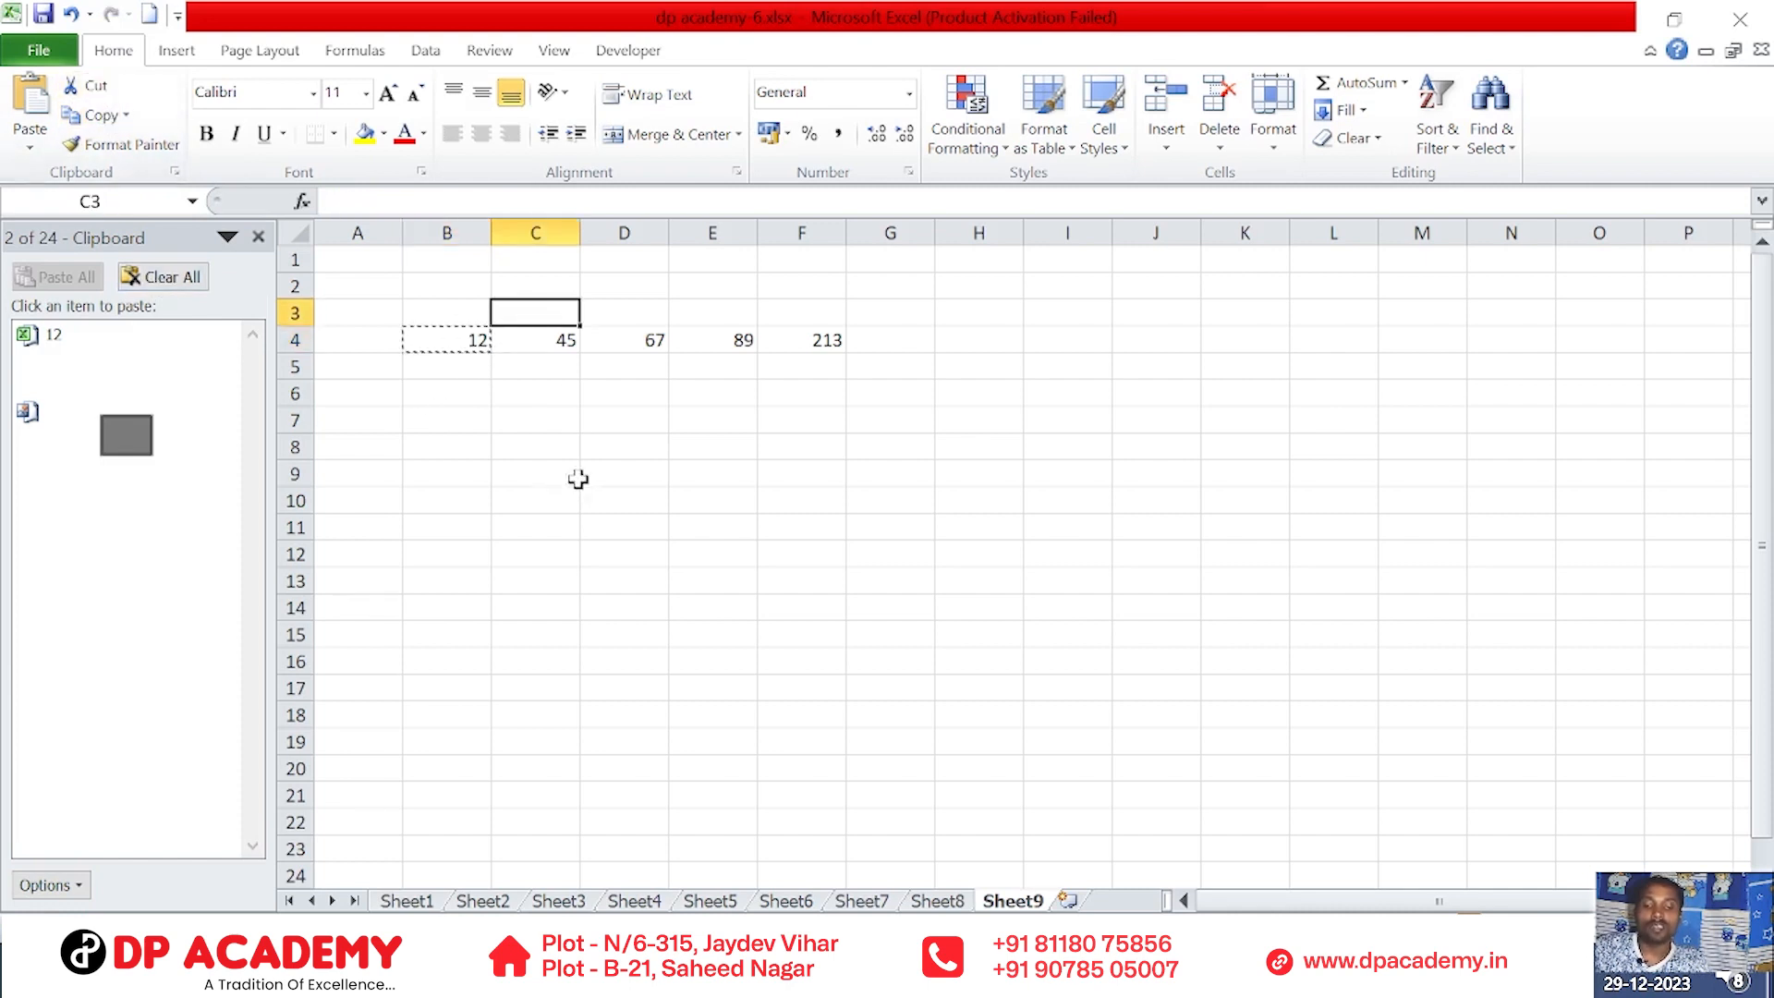
pyautogui.click(37, 118)
pyautogui.click(536, 499)
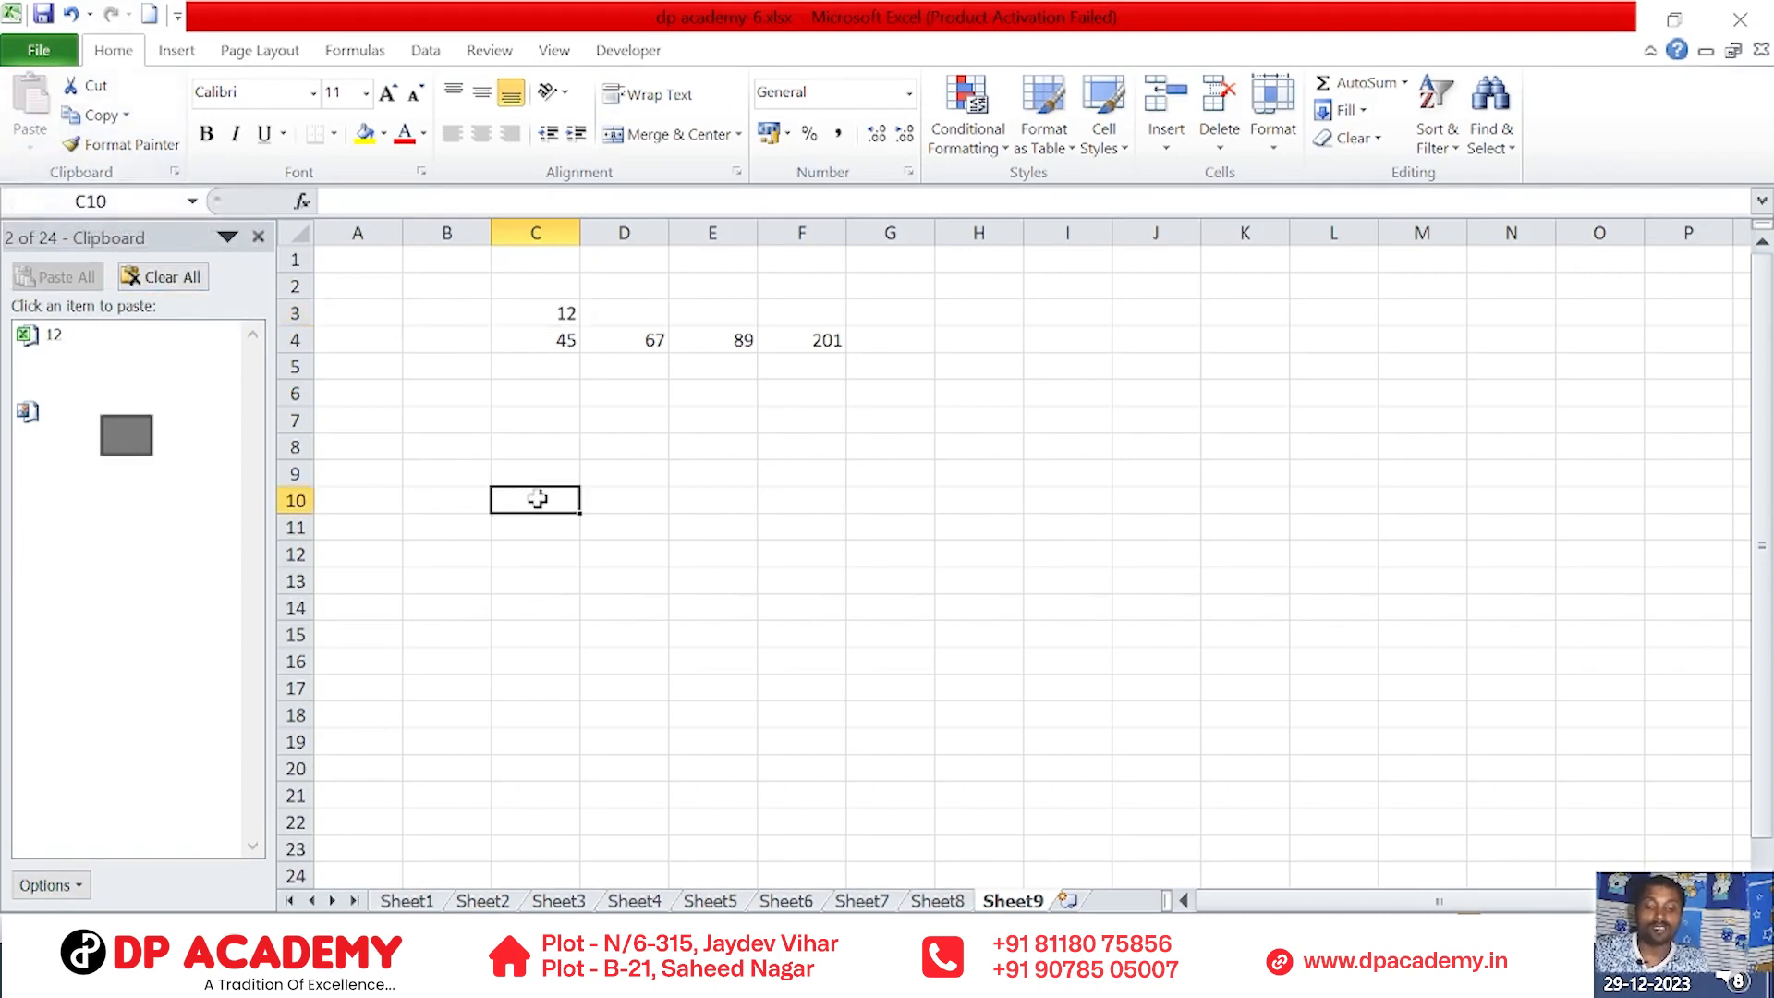
pyautogui.click(466, 338)
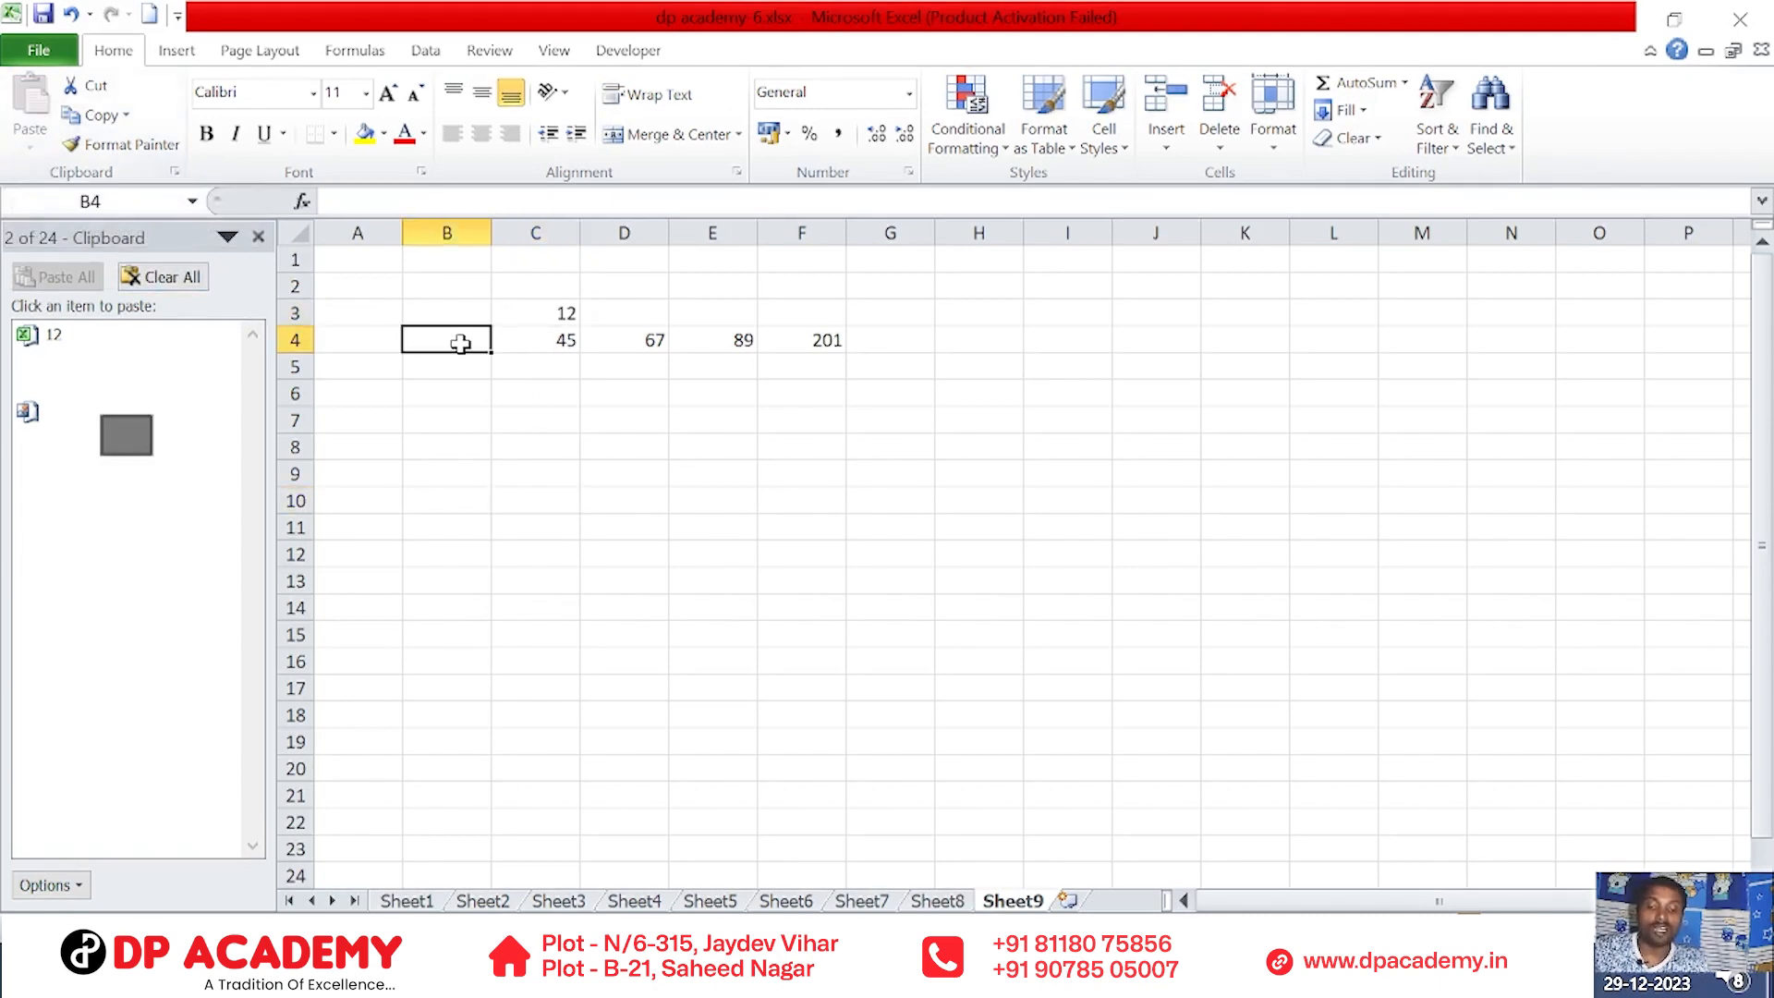
pyautogui.click(560, 320)
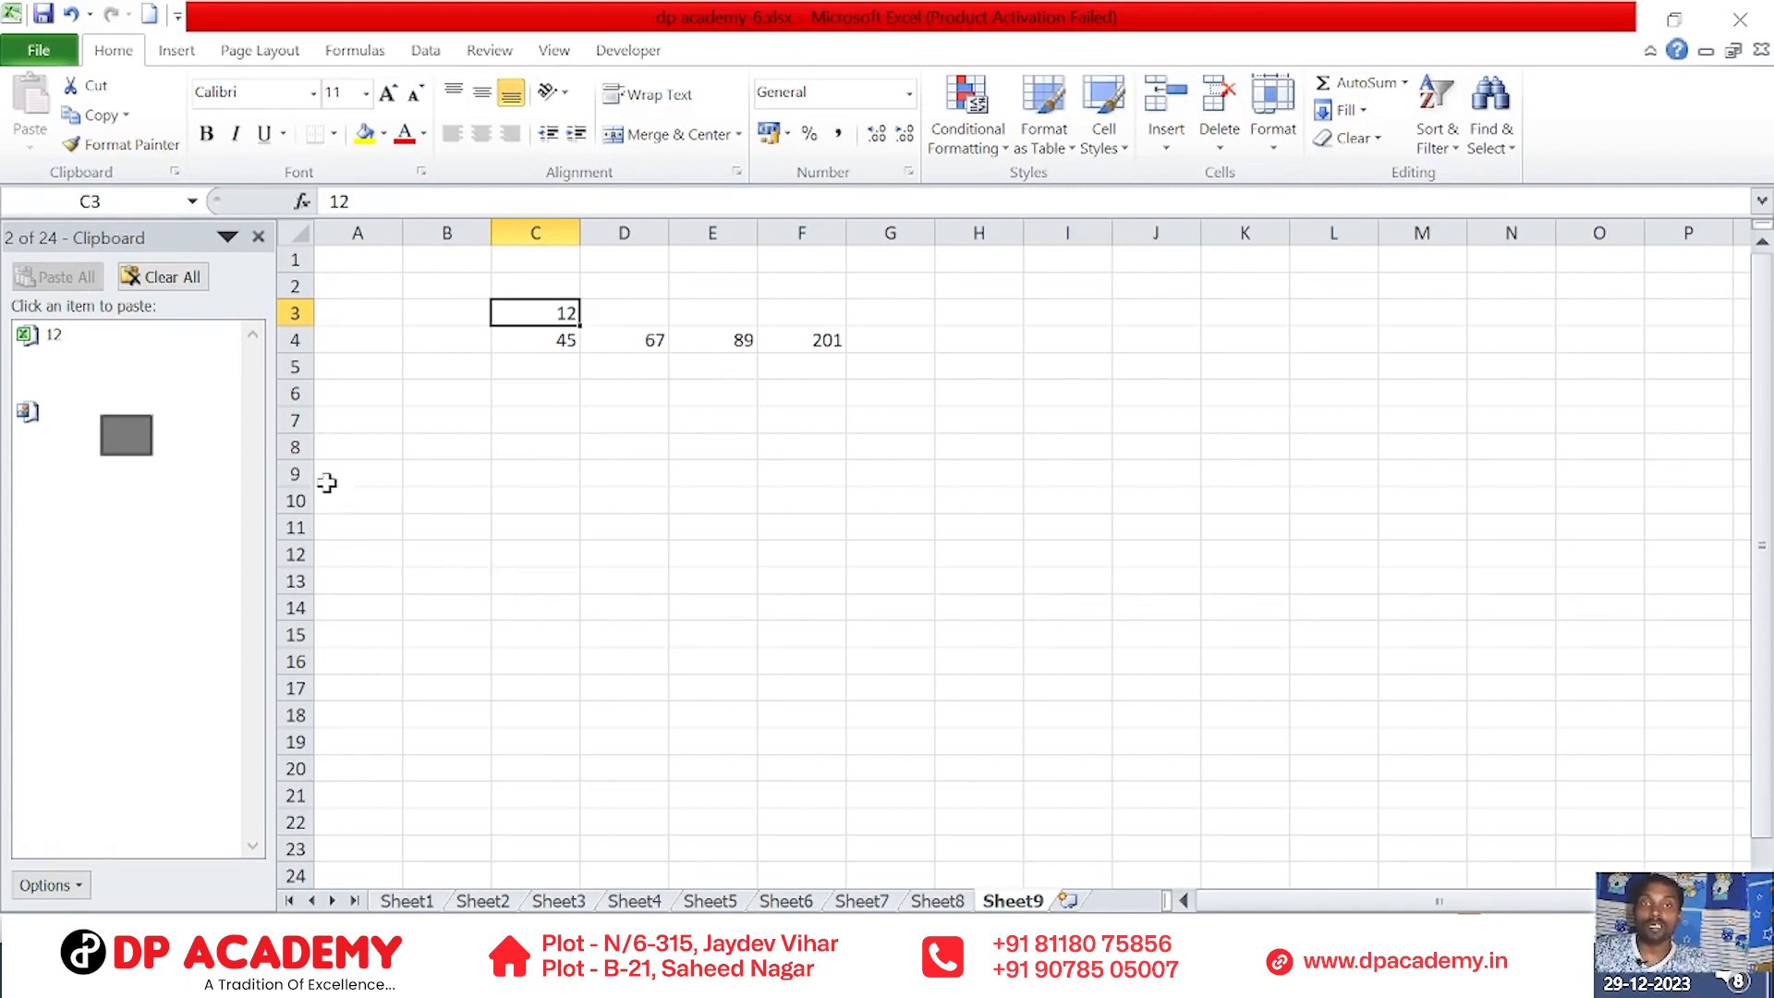
# Copy the value 67 from cell D4 and paste it into the empty cell B4
pyautogui.click(646, 348)
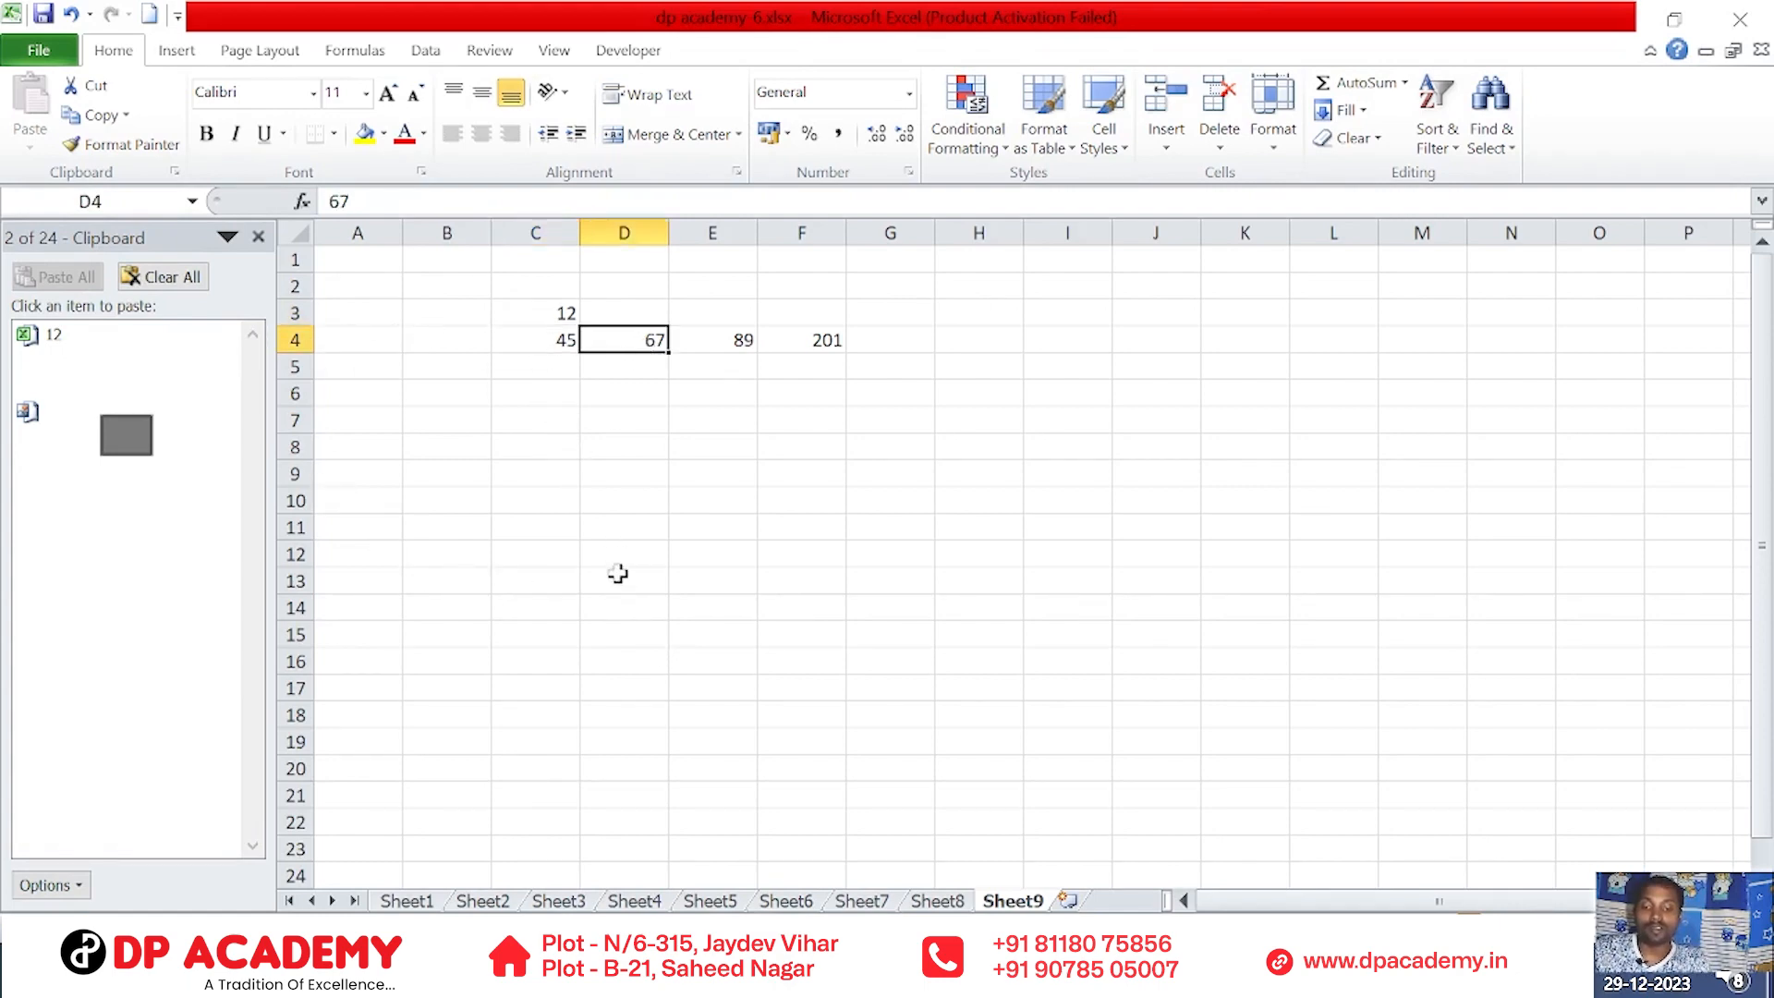
pyautogui.click(92, 117)
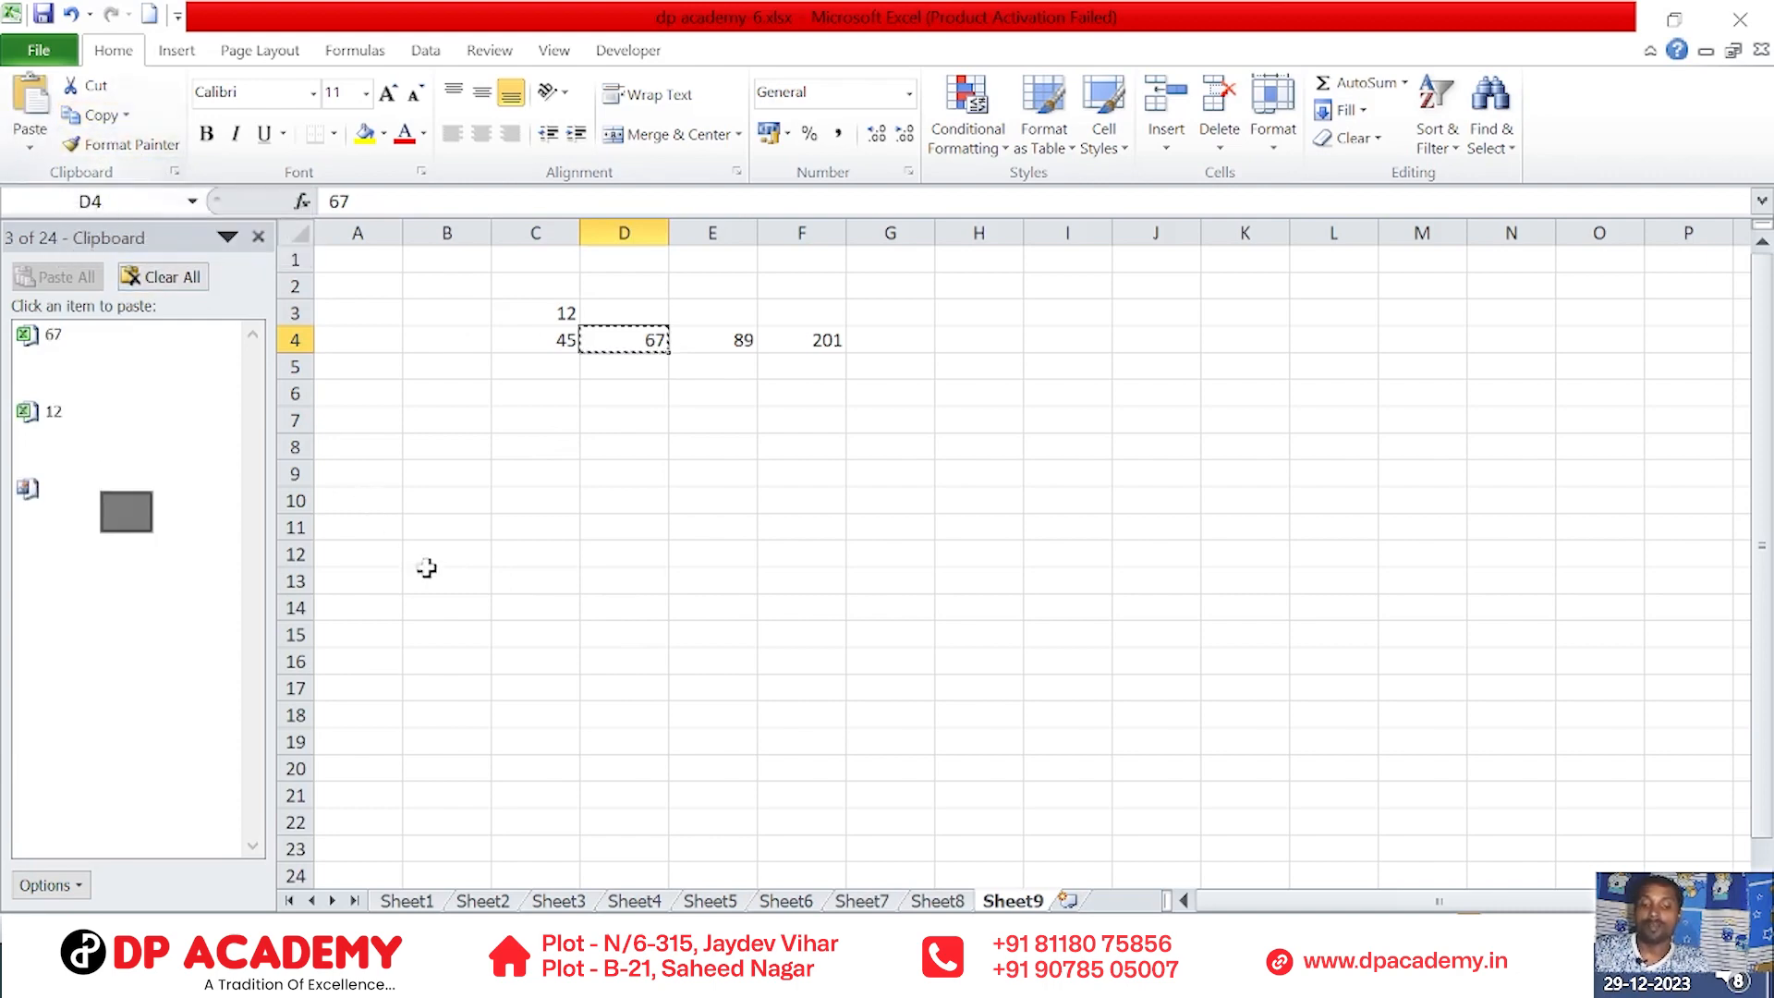
pyautogui.click(570, 490)
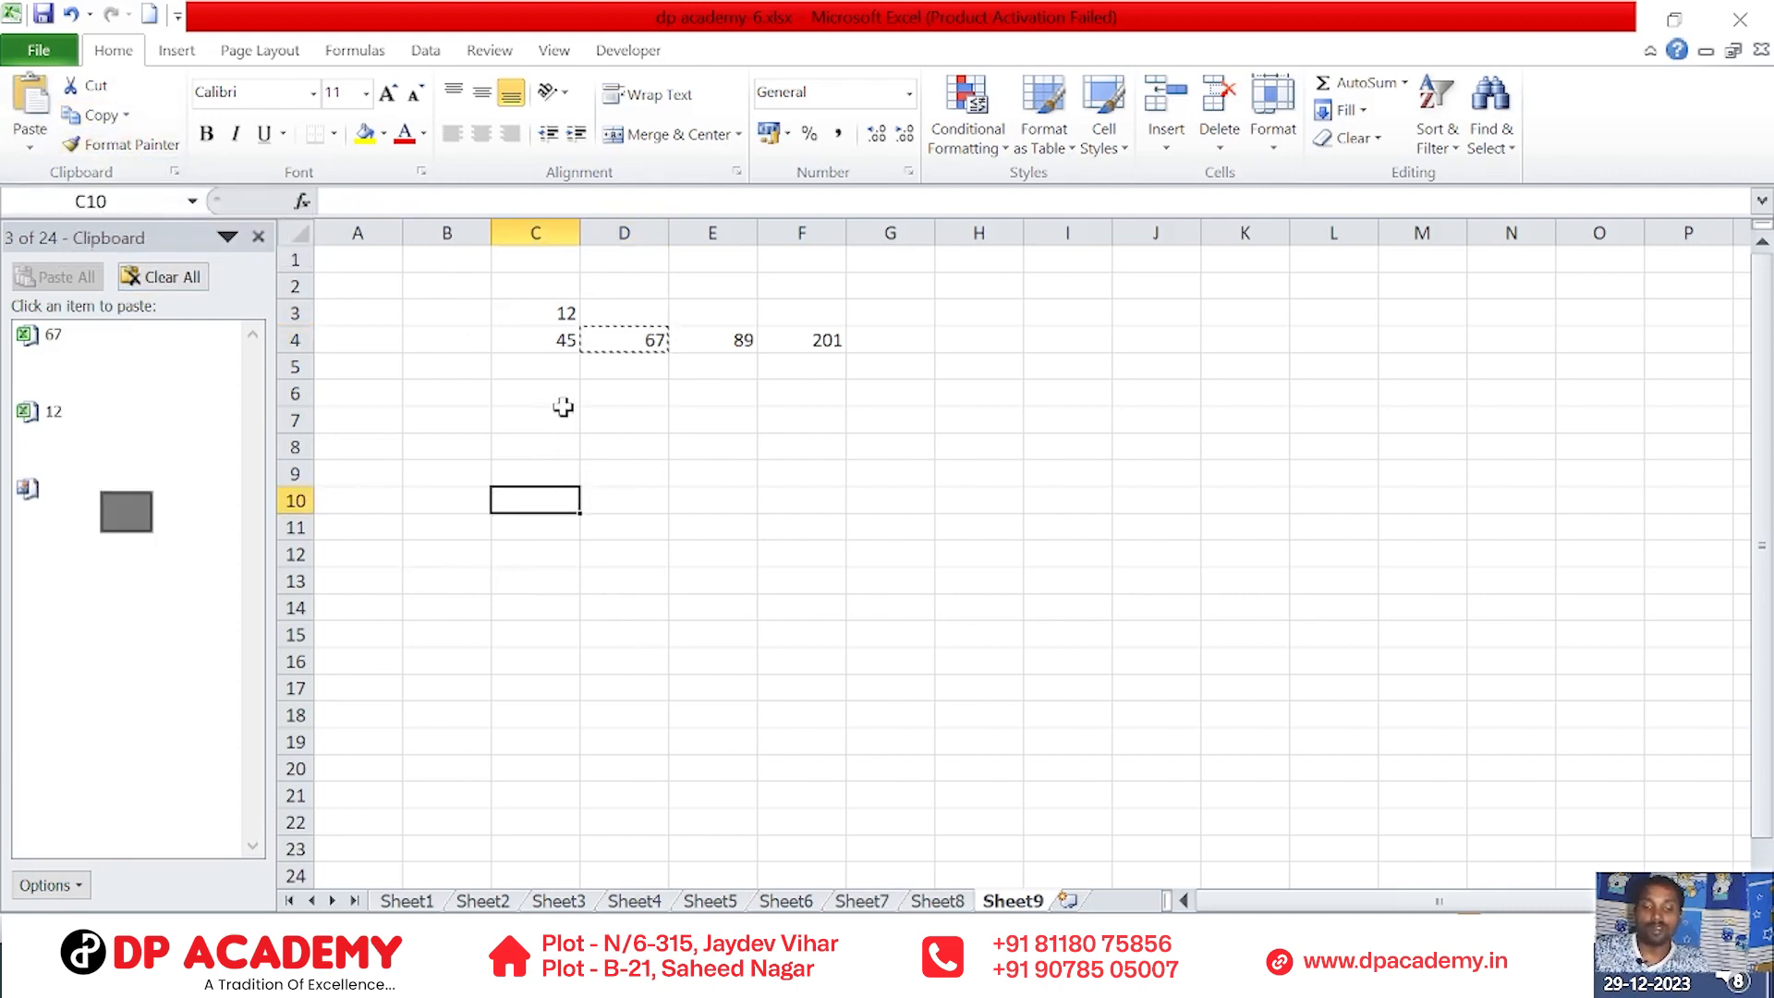
pyautogui.click(465, 344)
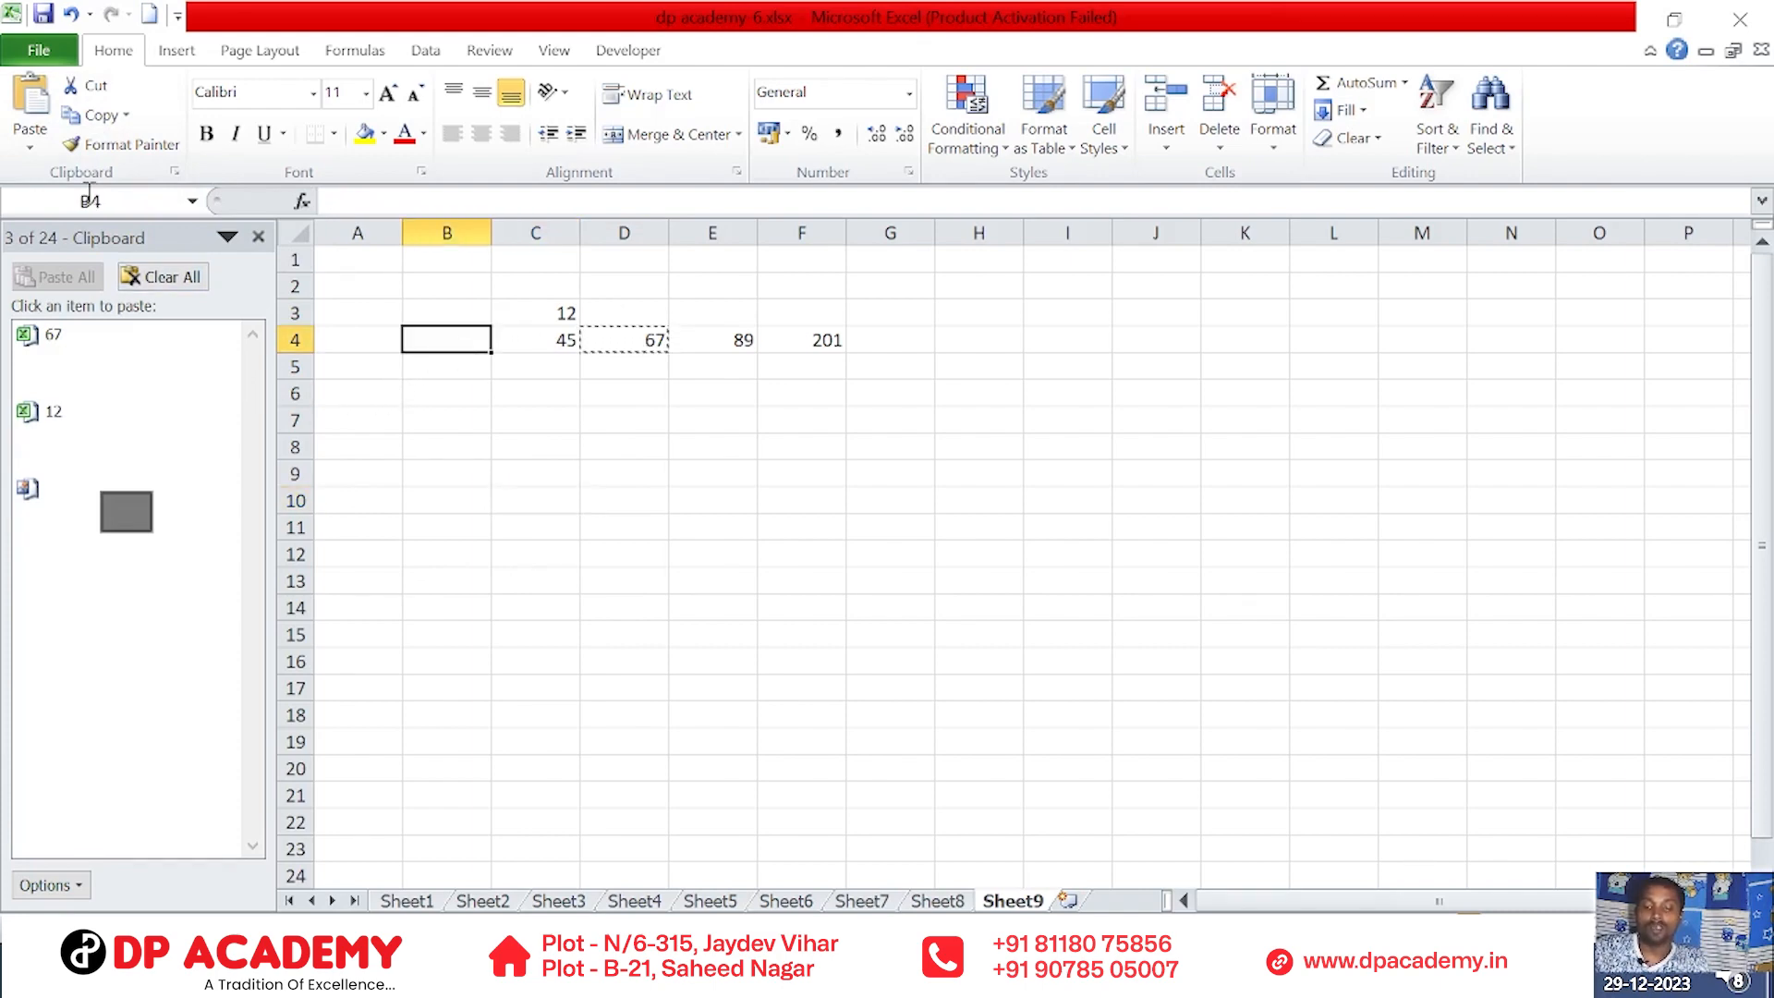
pyautogui.click(28, 100)
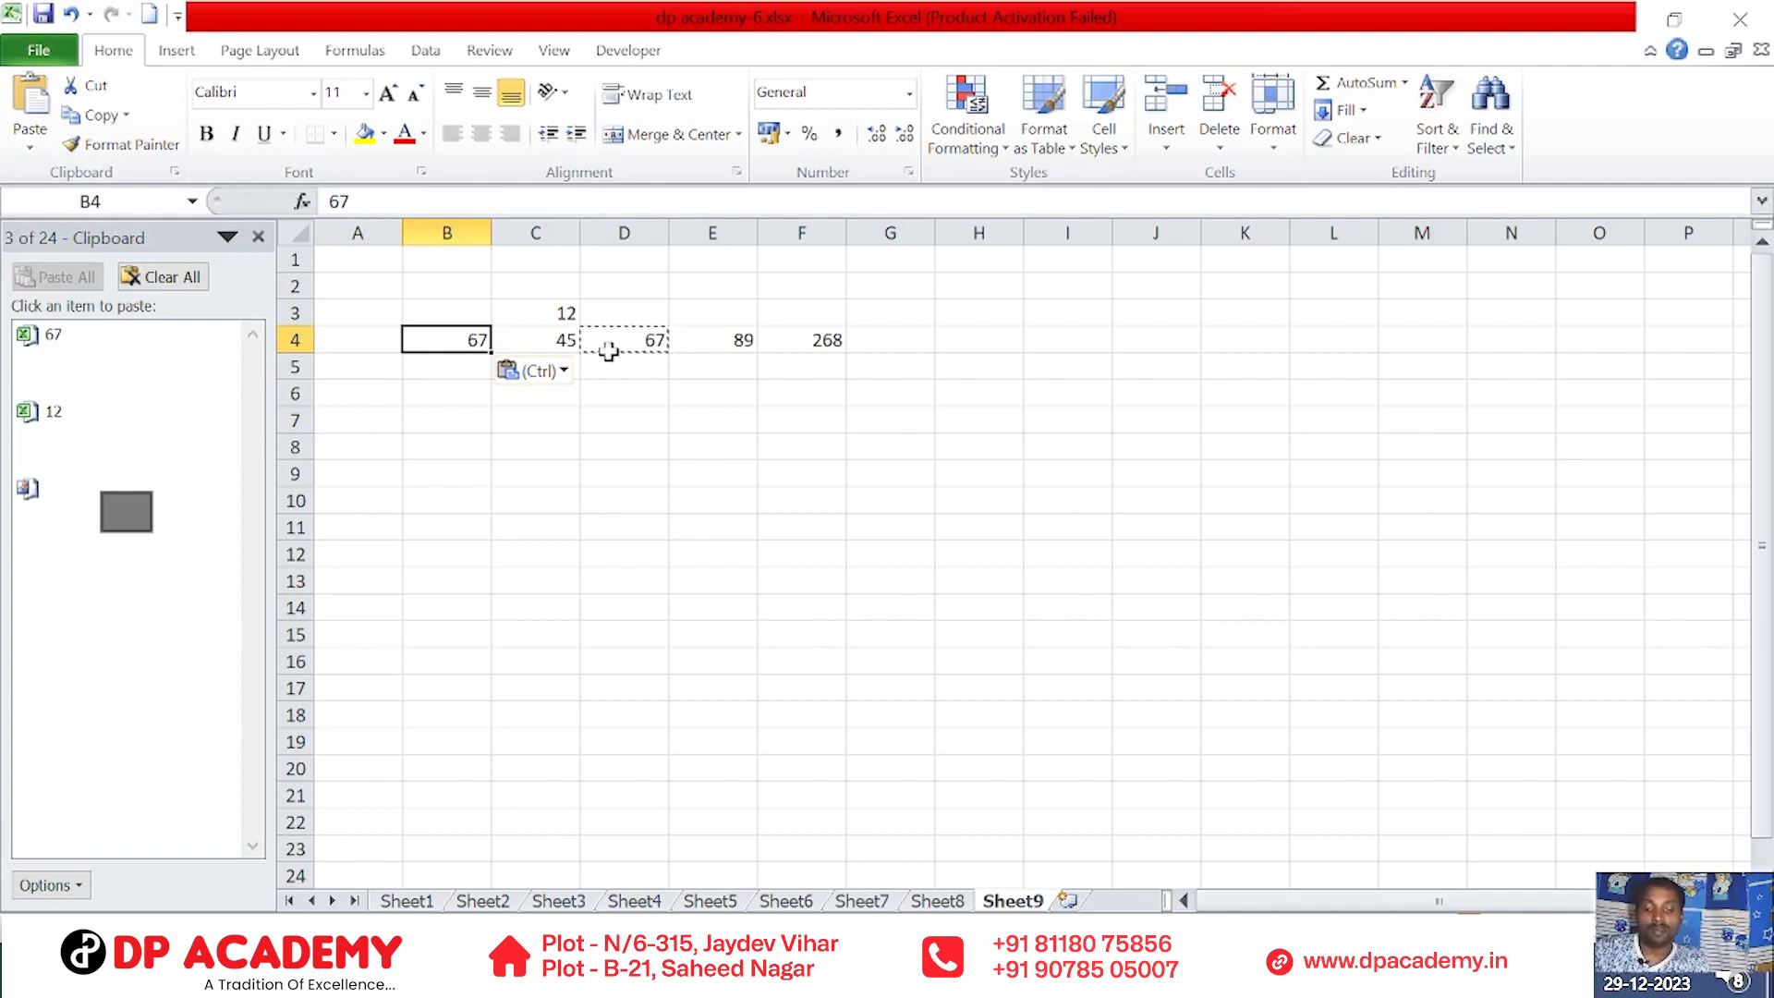
# Paste the copied D4 value into cell G3 as well and end copy mode
pyautogui.click(905, 312)
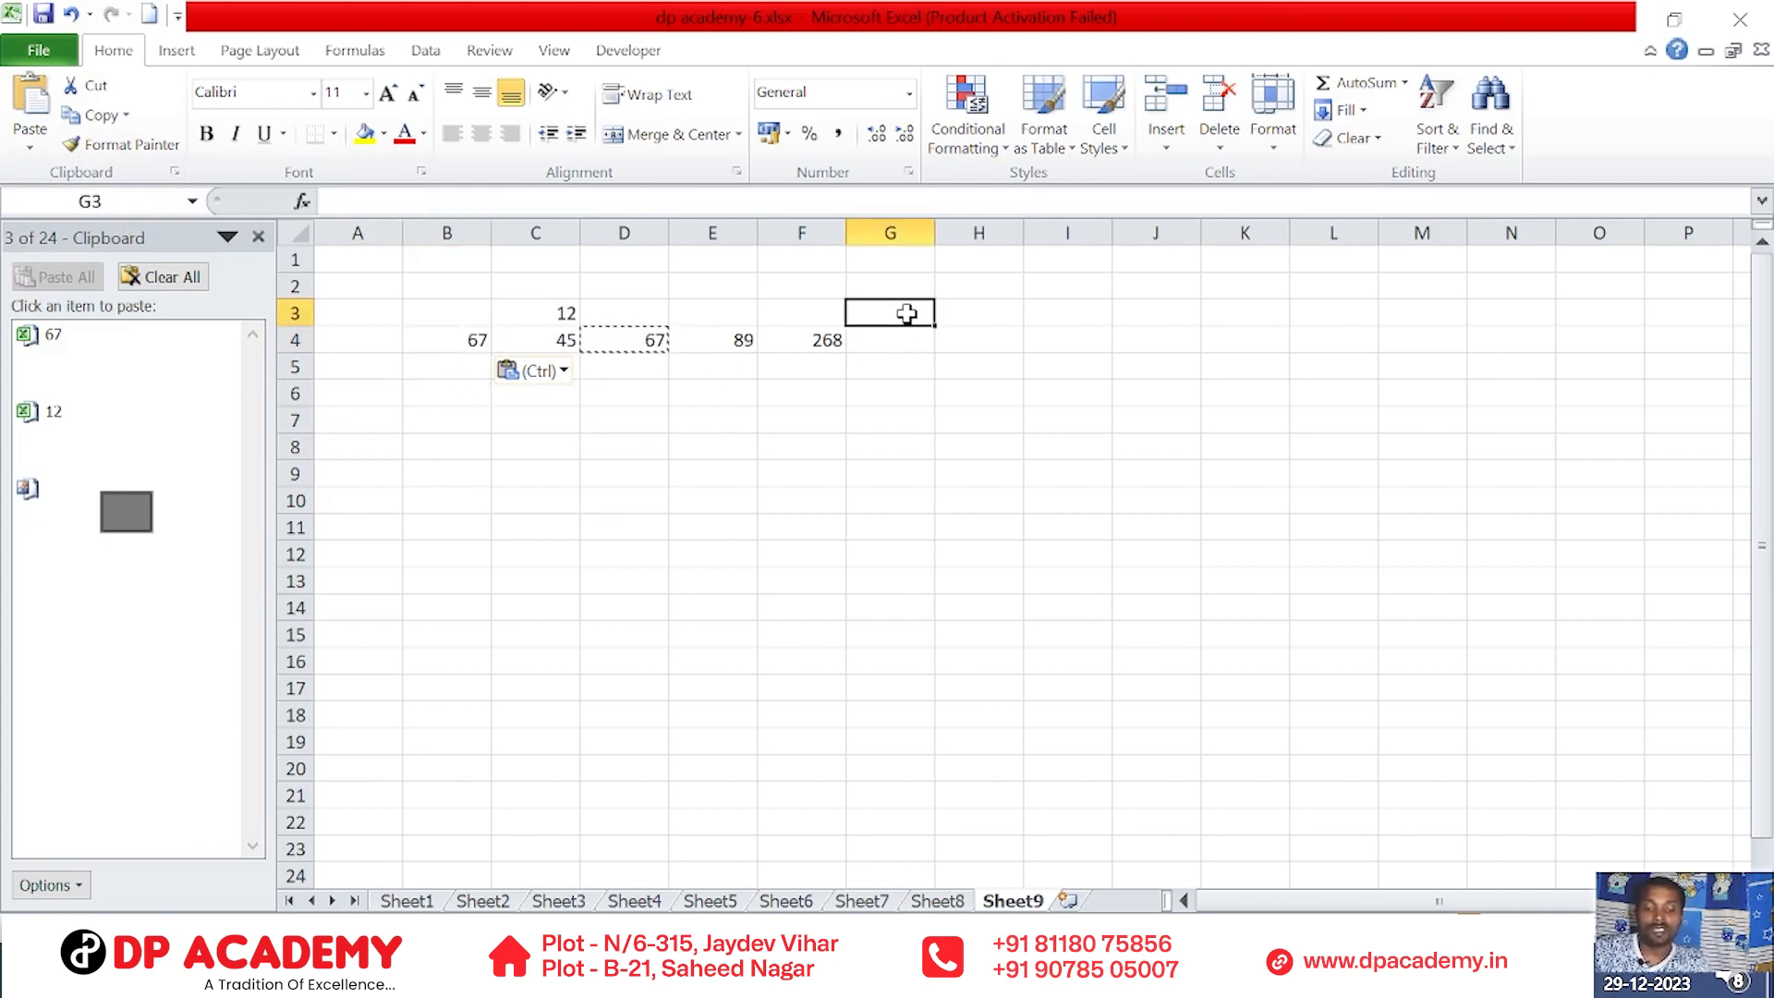
pyautogui.click(30, 139)
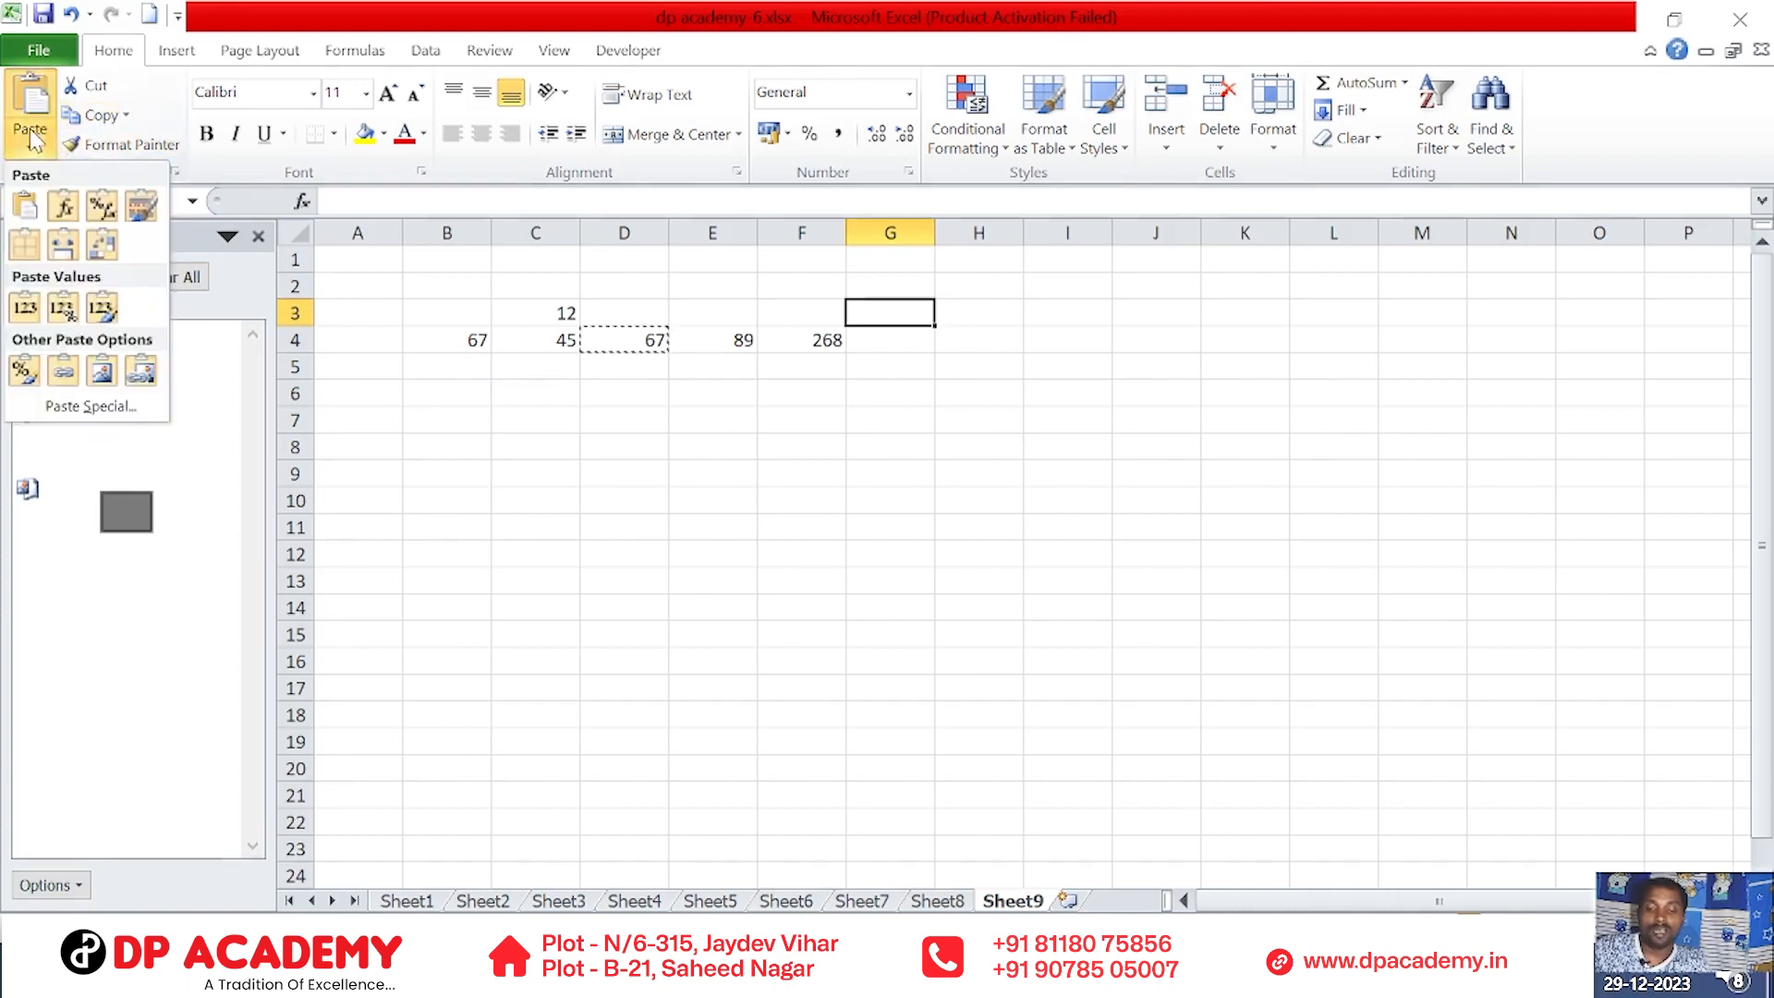
pyautogui.click(5, 83)
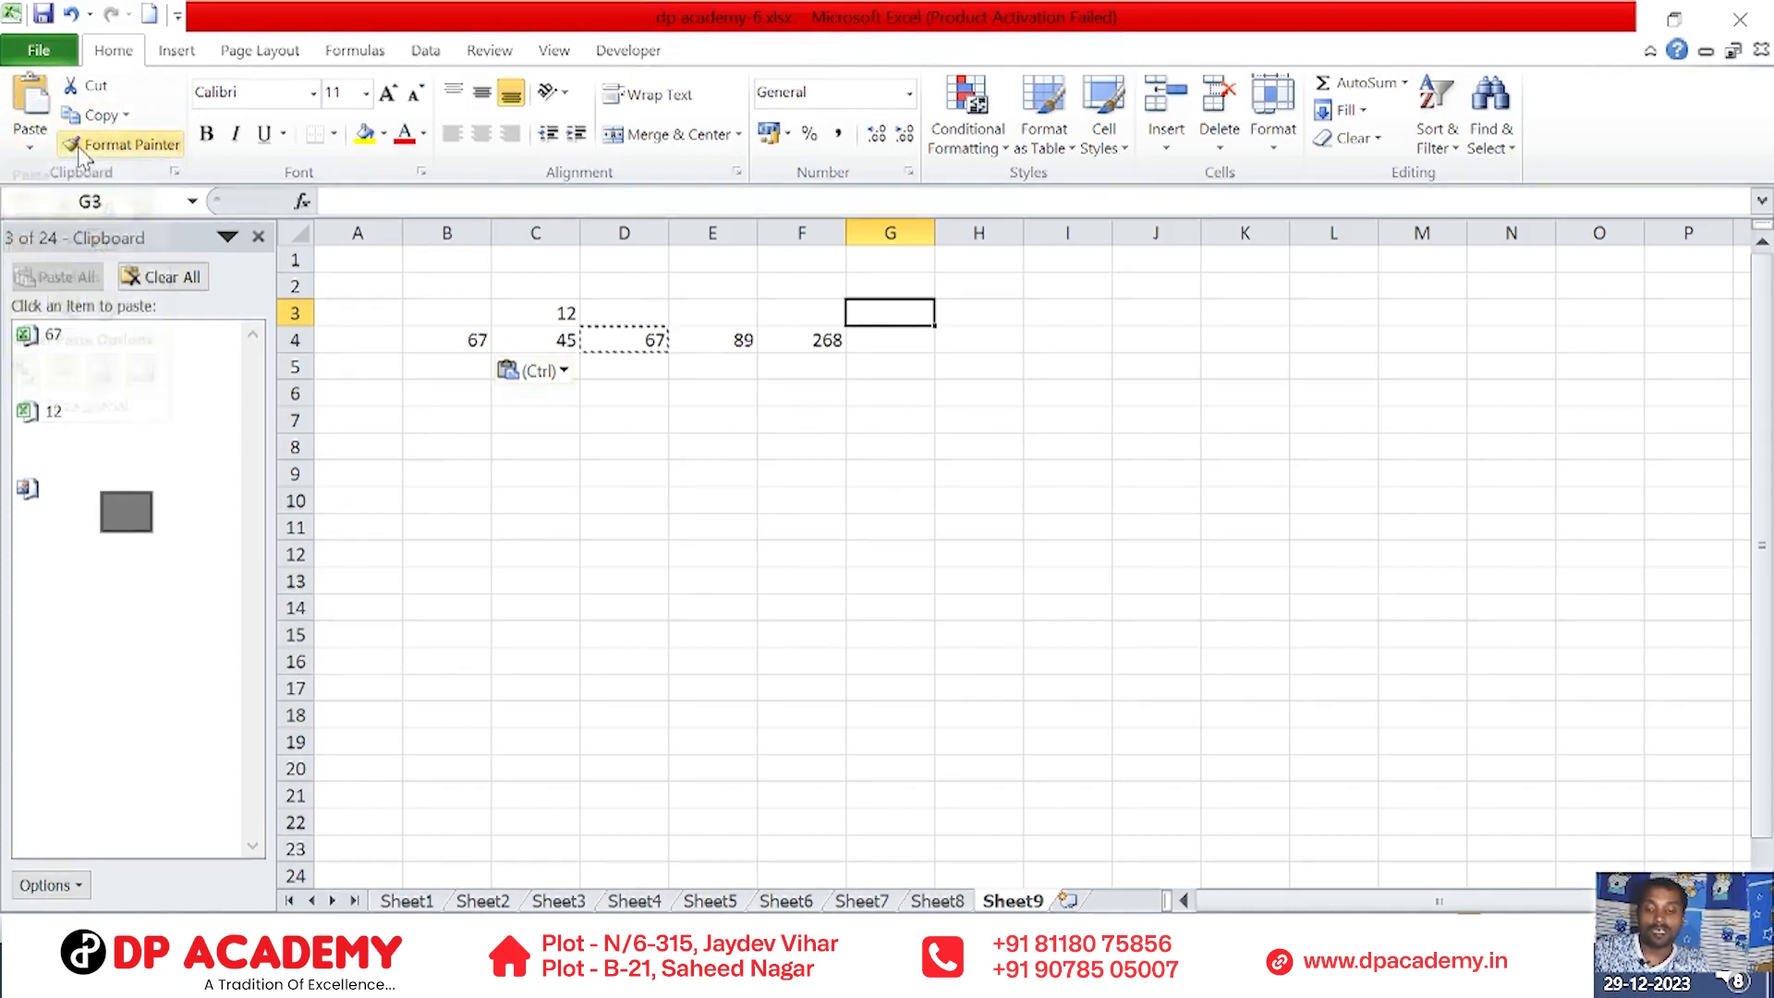
pyautogui.click(32, 101)
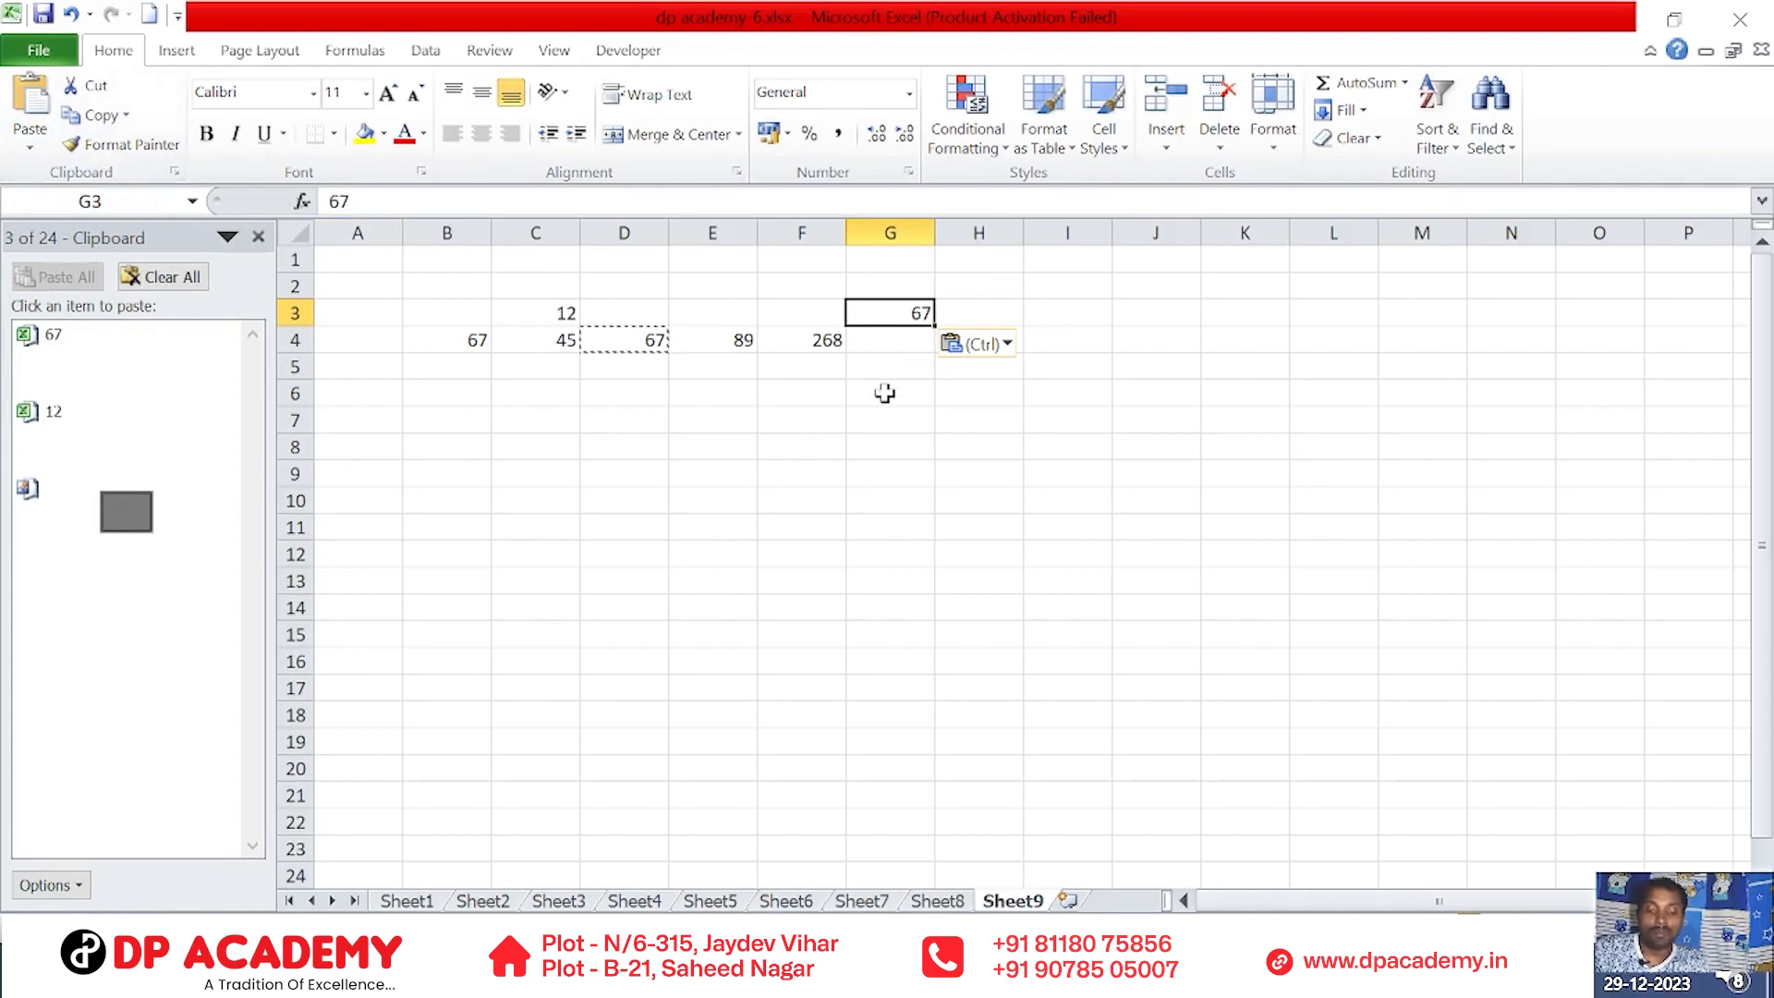
pyautogui.click(647, 445)
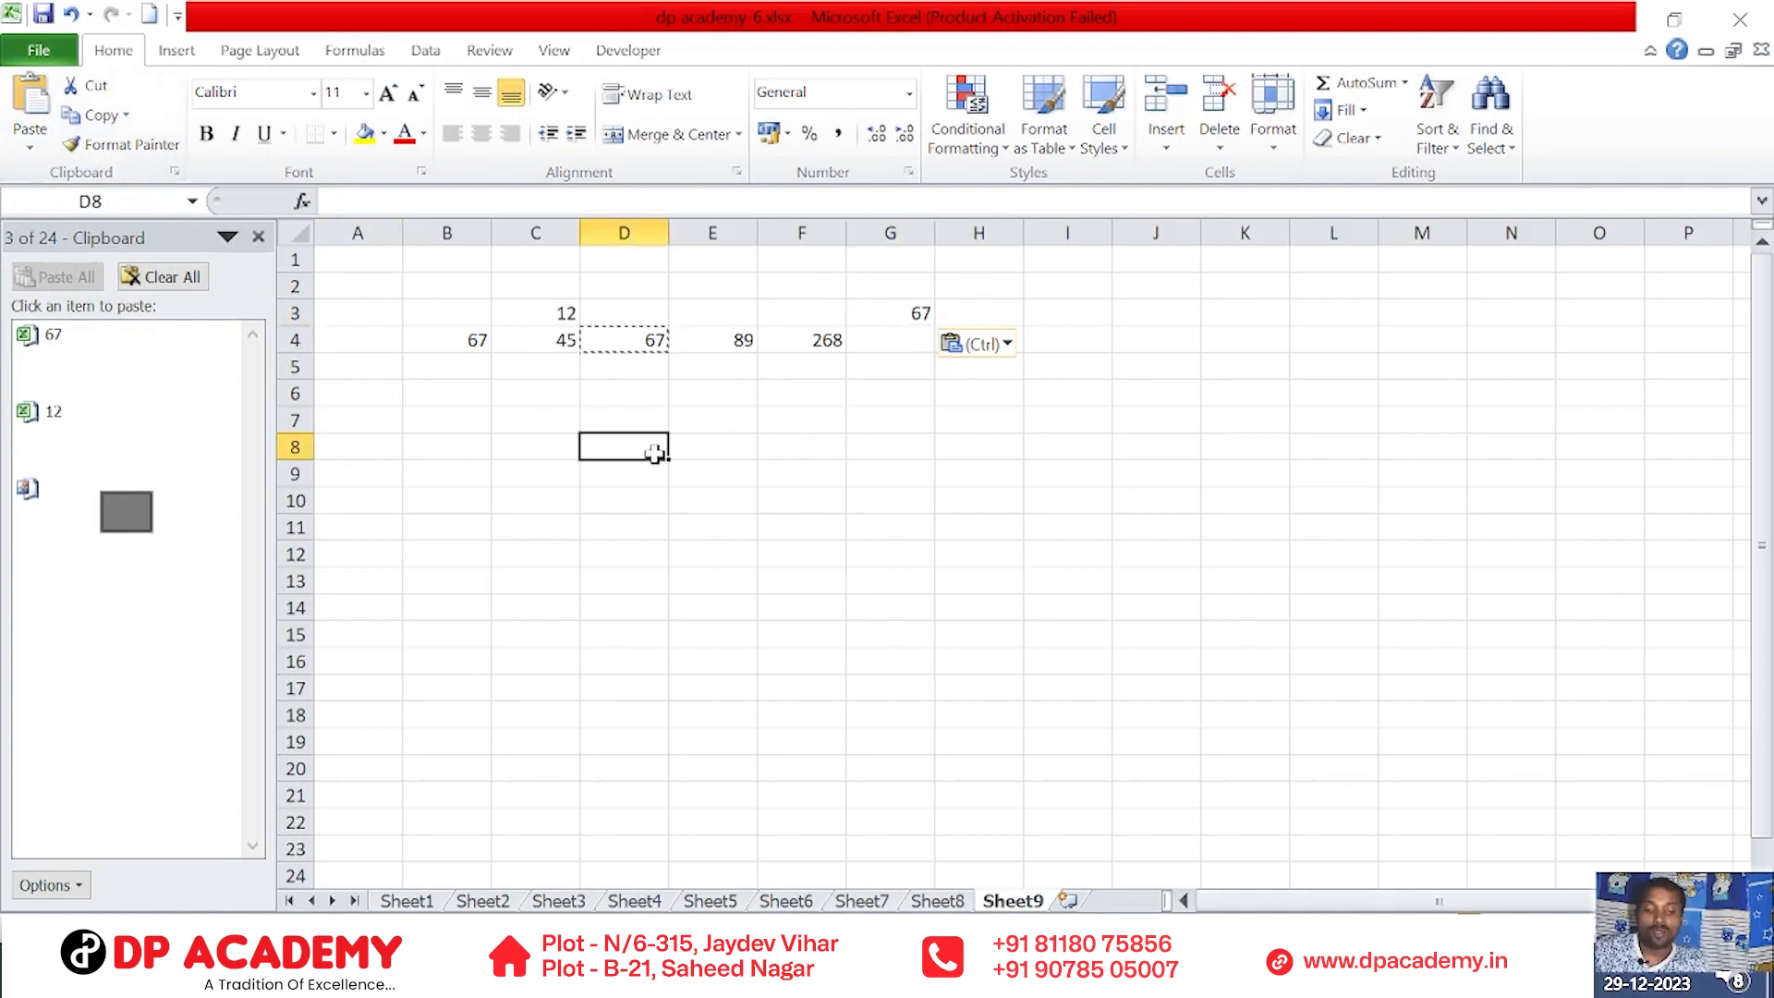
pyautogui.click(634, 366)
pyautogui.press('Escape')
pyautogui.click(648, 423)
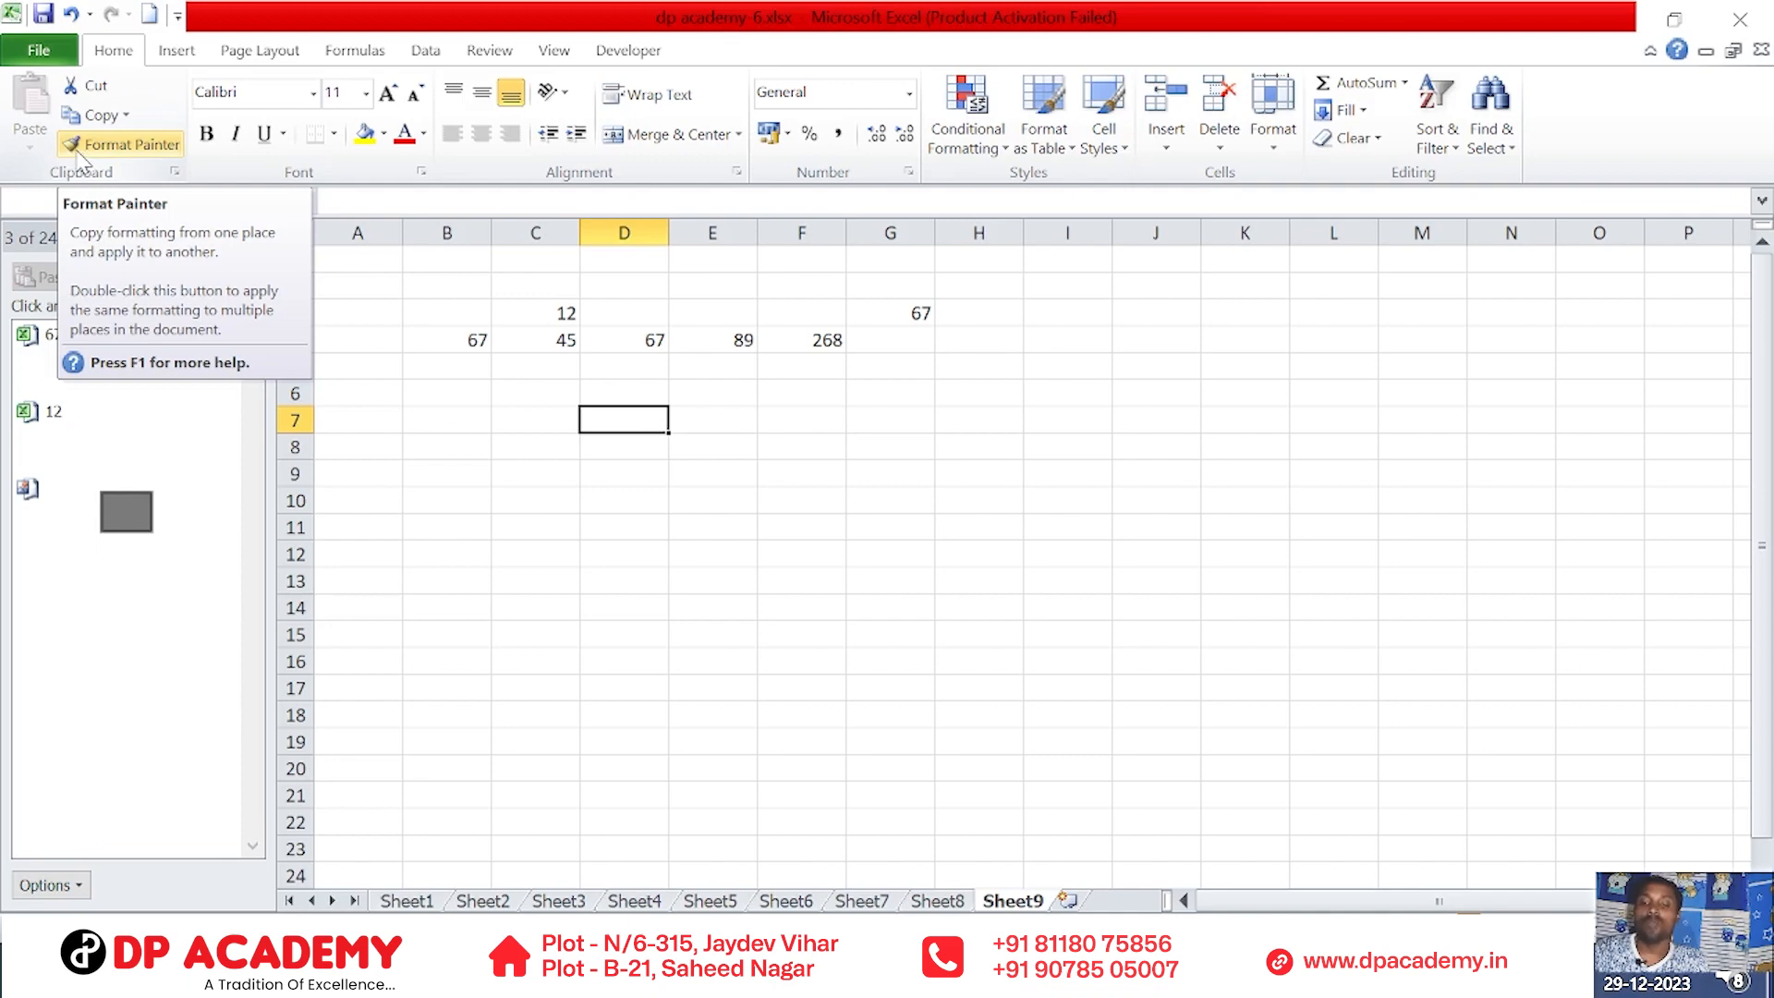
pyautogui.click(1030, 548)
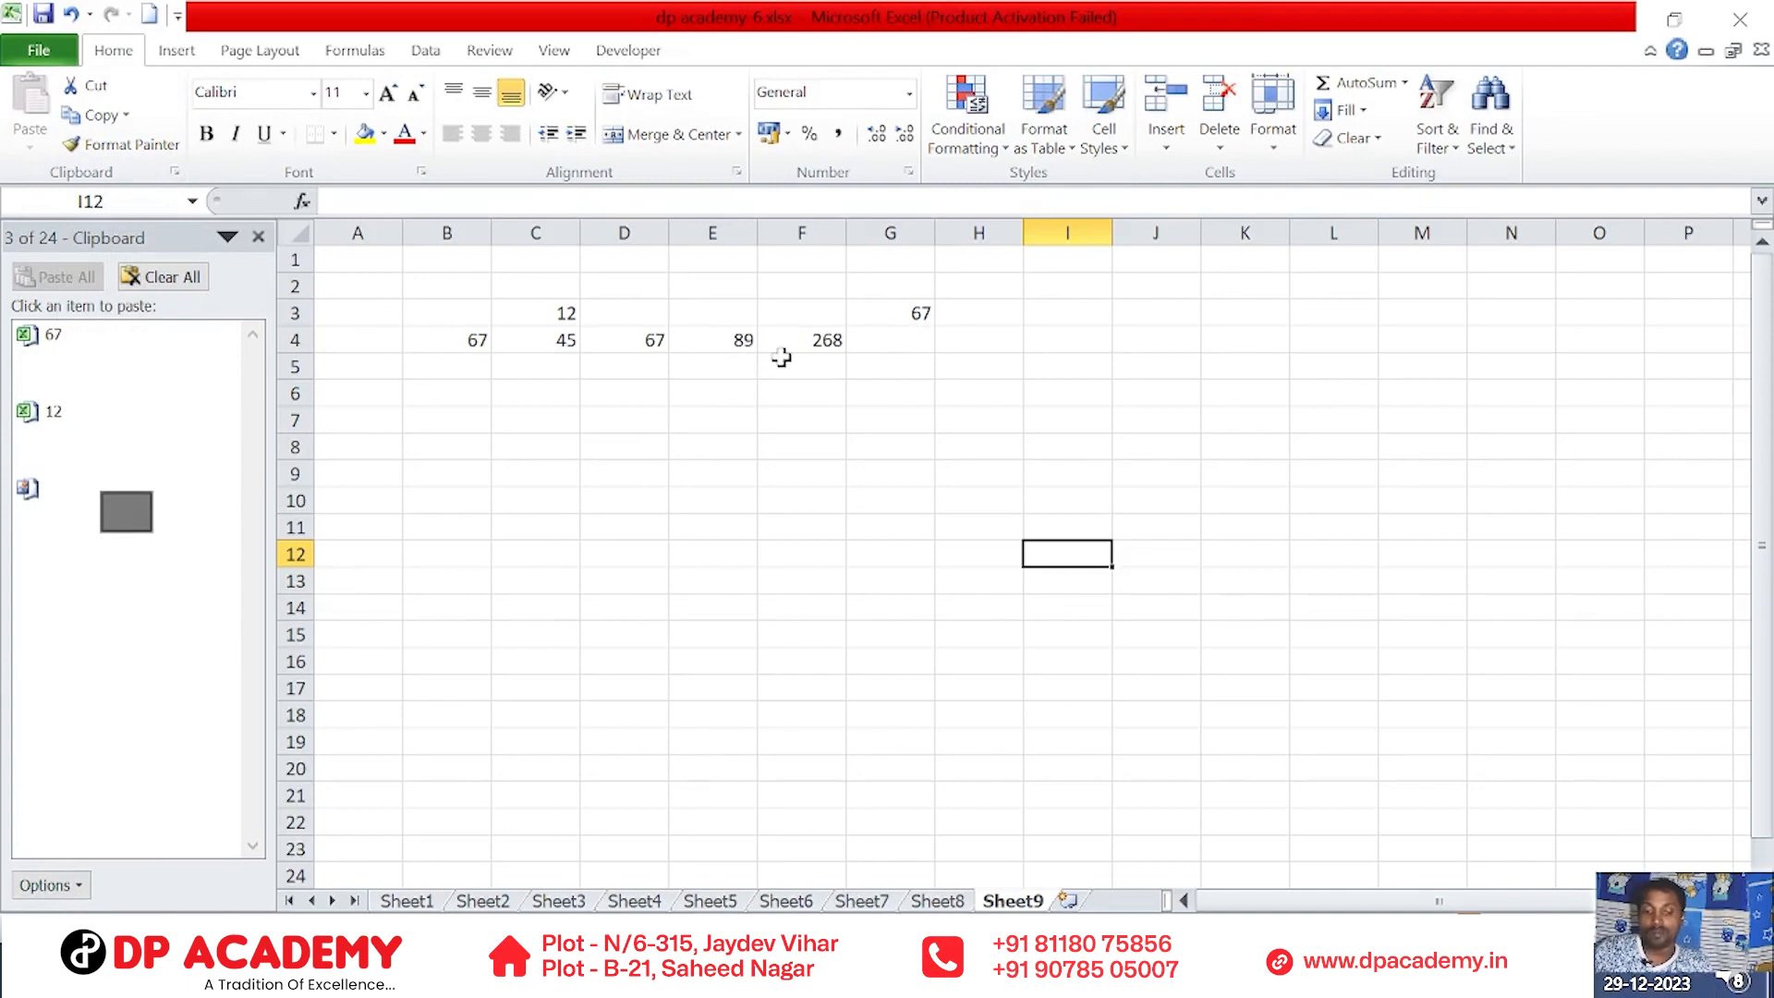
pyautogui.click(737, 444)
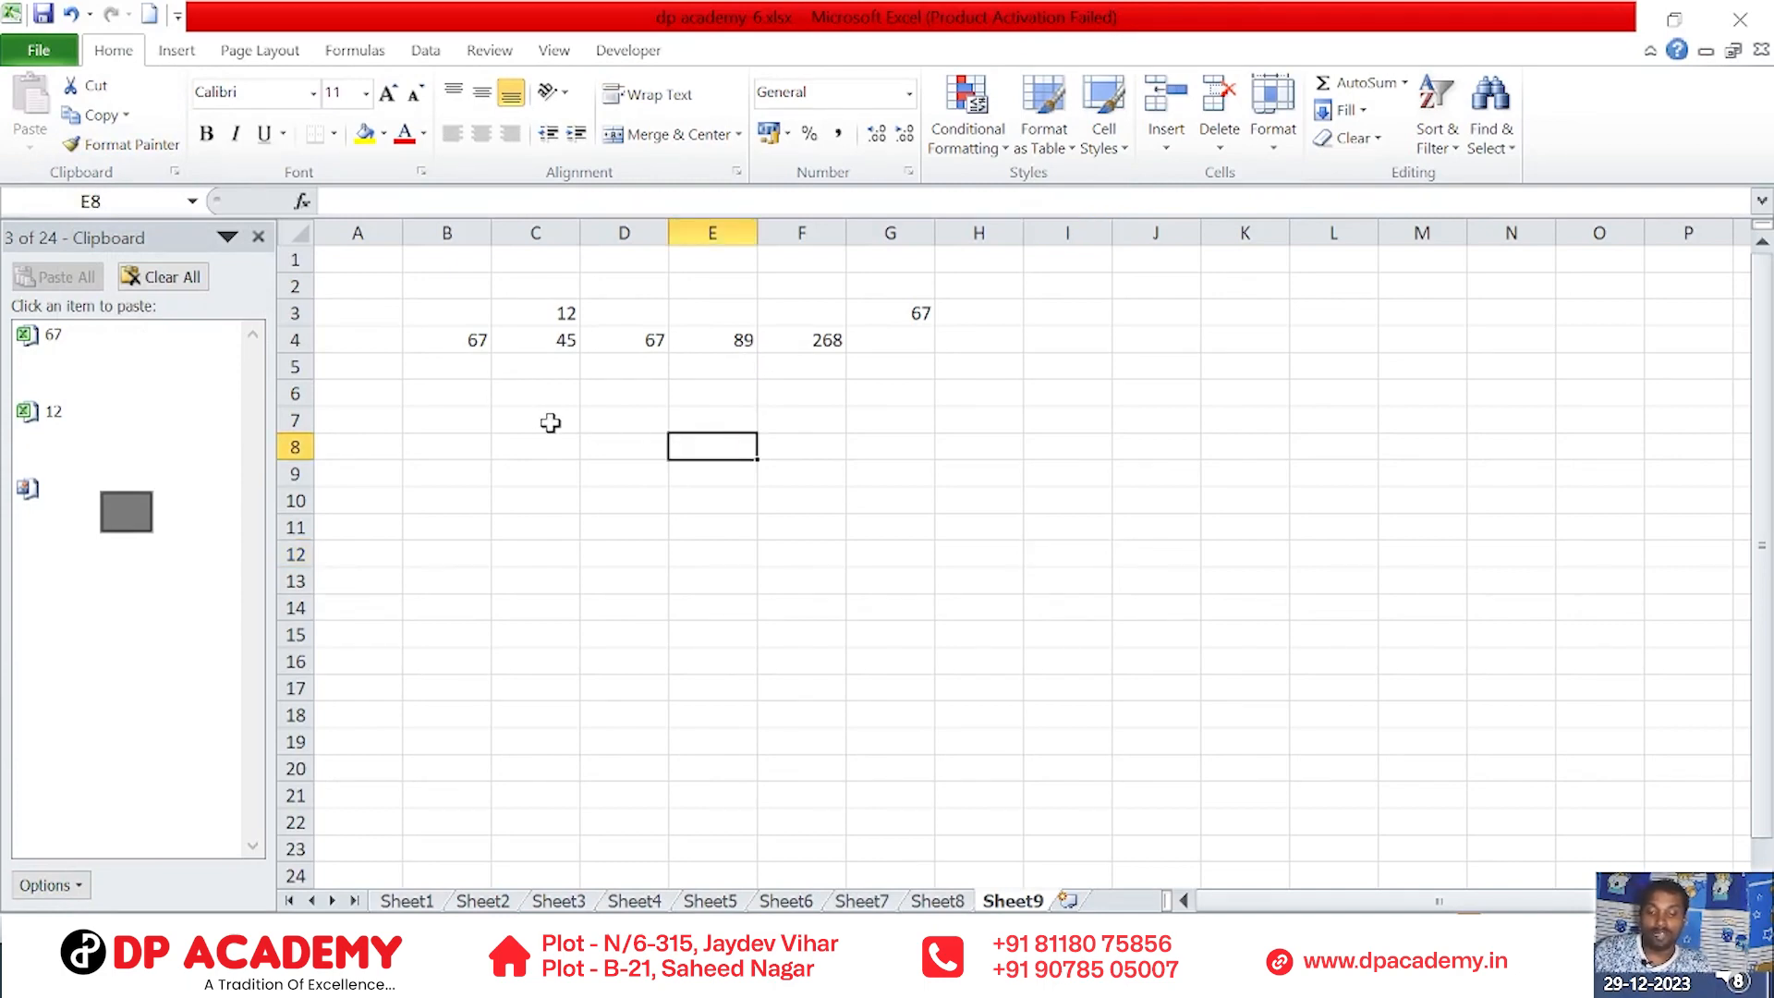
pyautogui.click(546, 422)
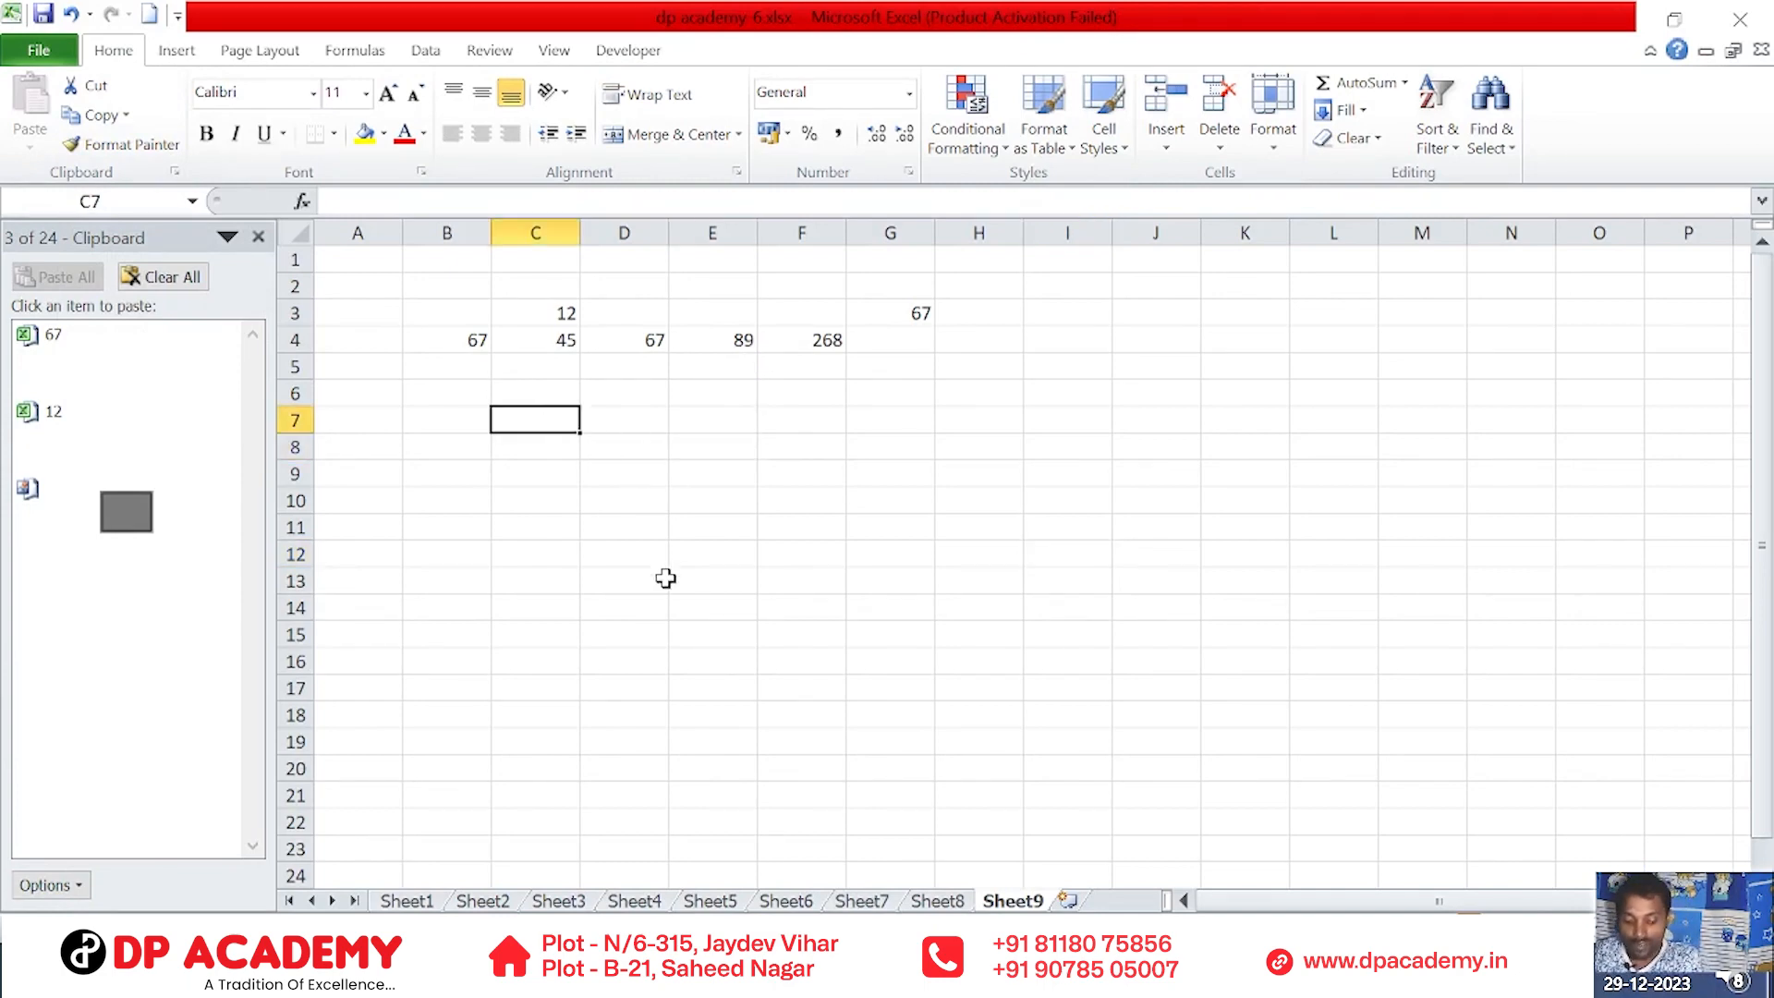
# Enter the text "dp academy" in cell C7
pyautogui.write('dp')
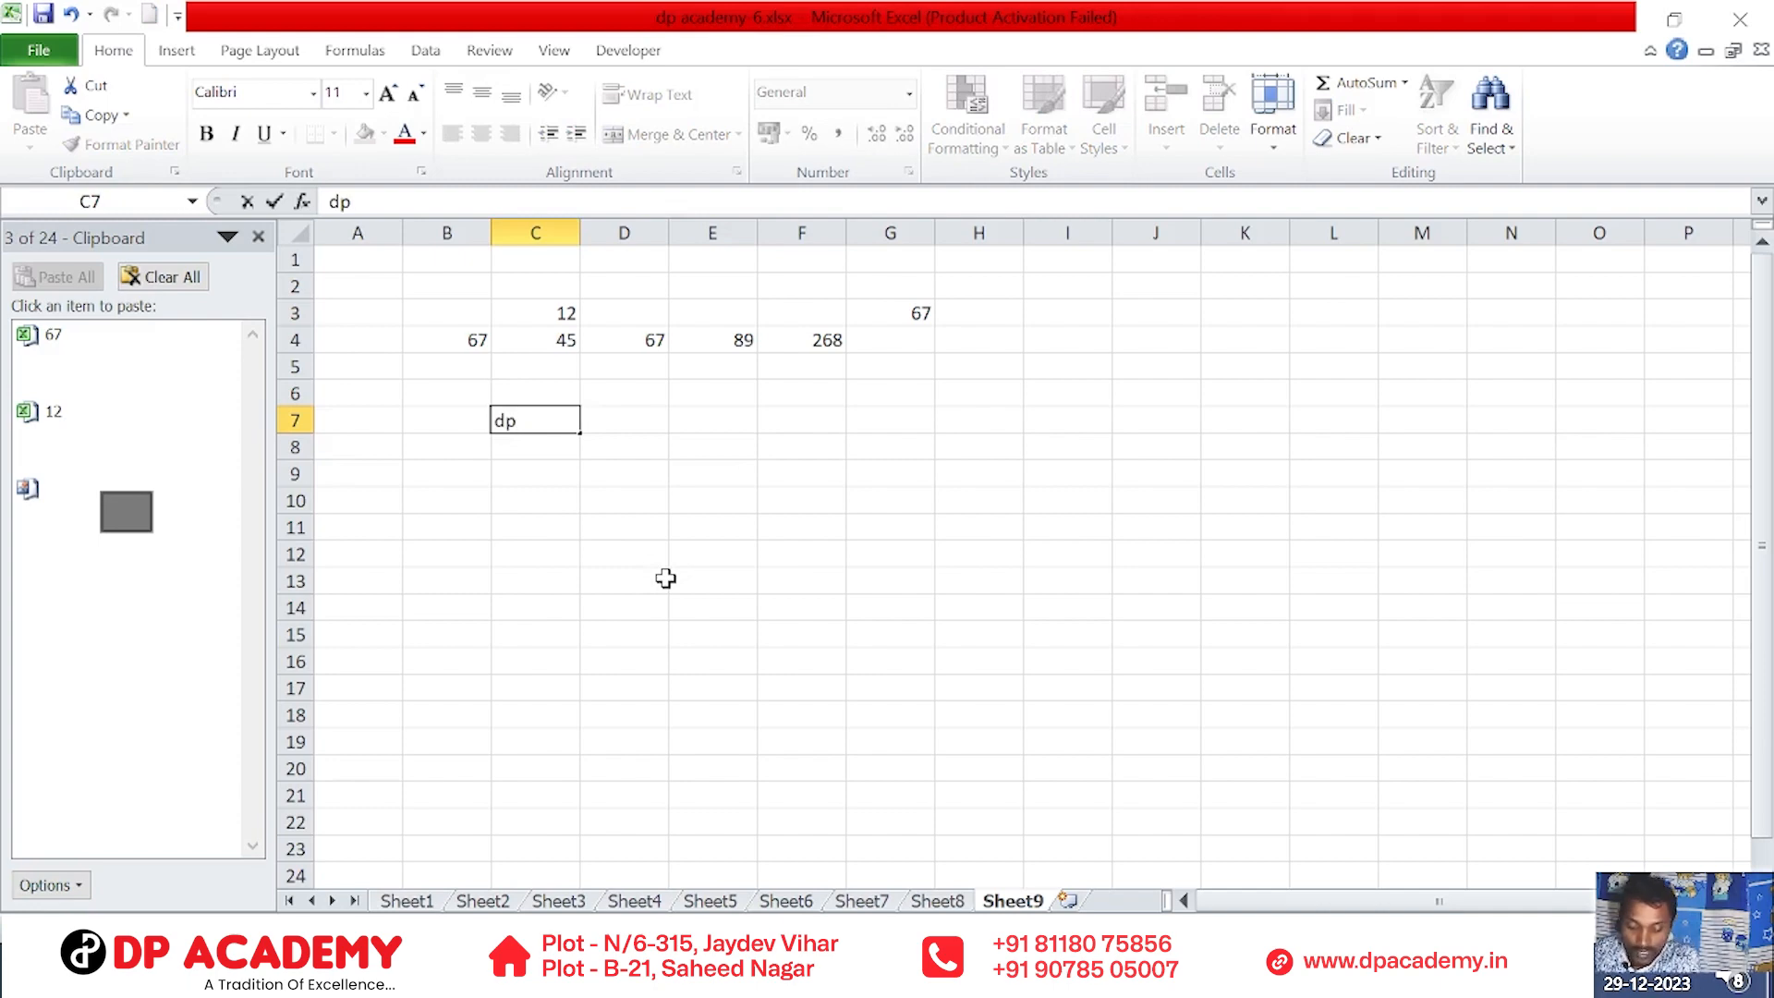
pyautogui.write(' acade')
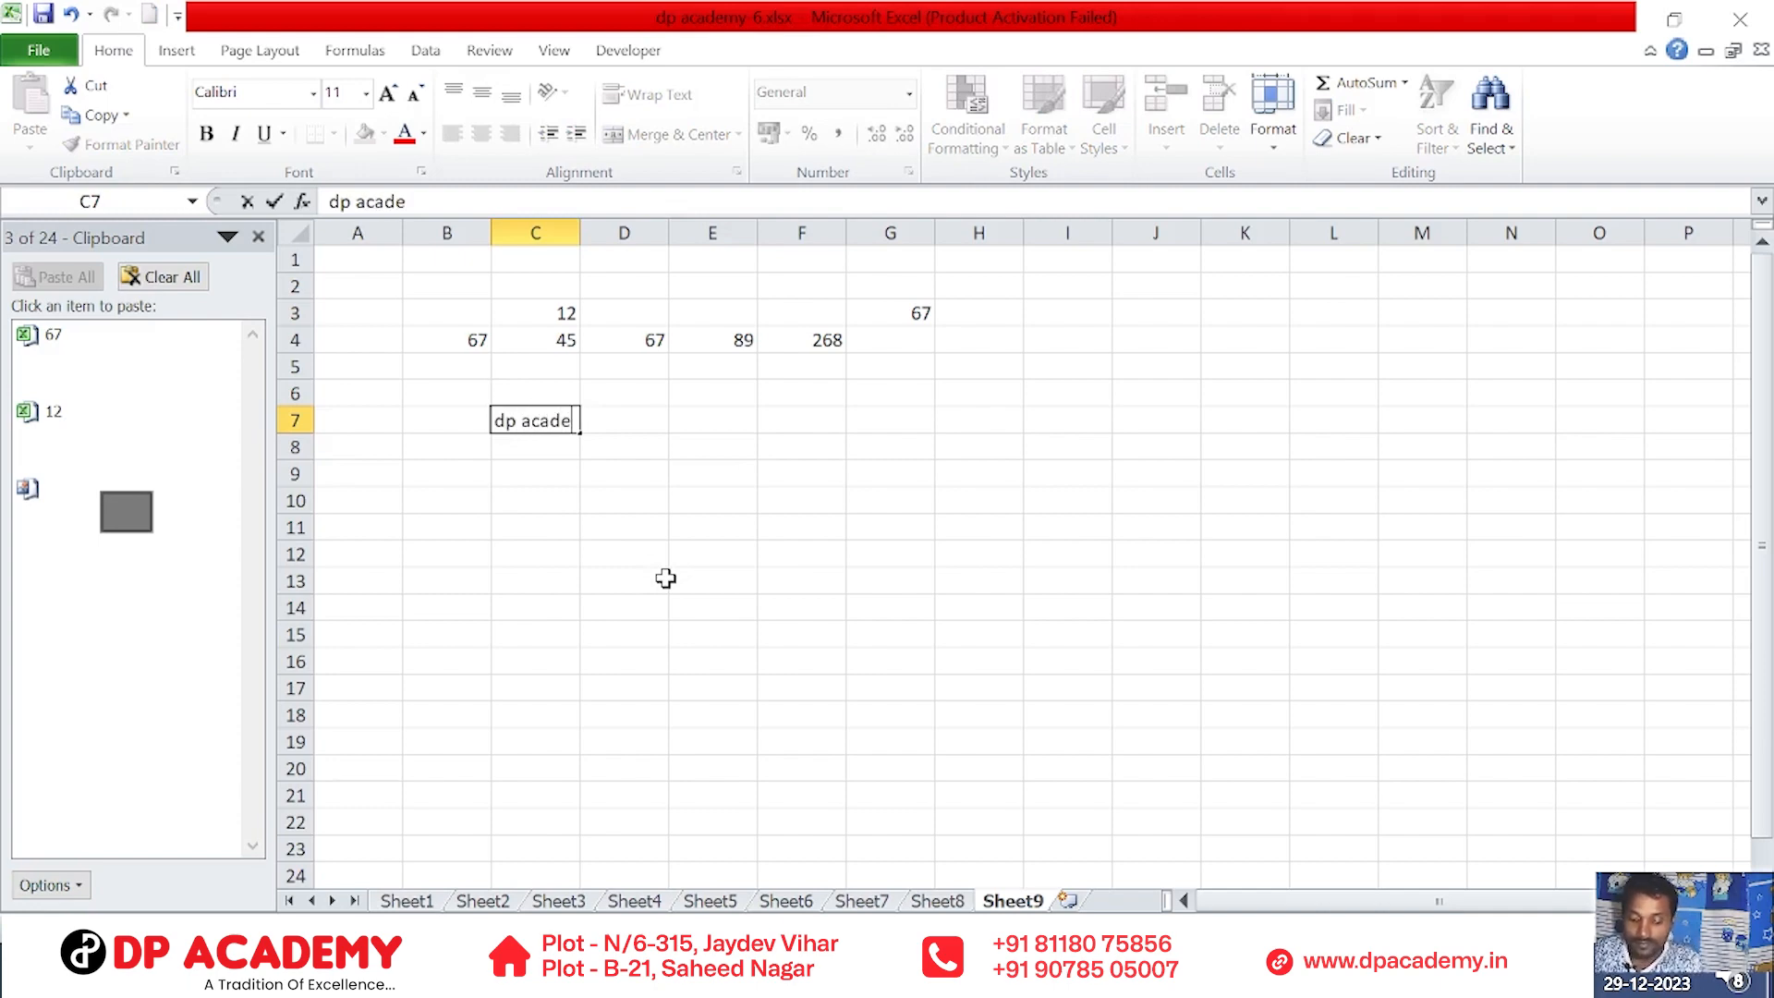
pyautogui.write('my')
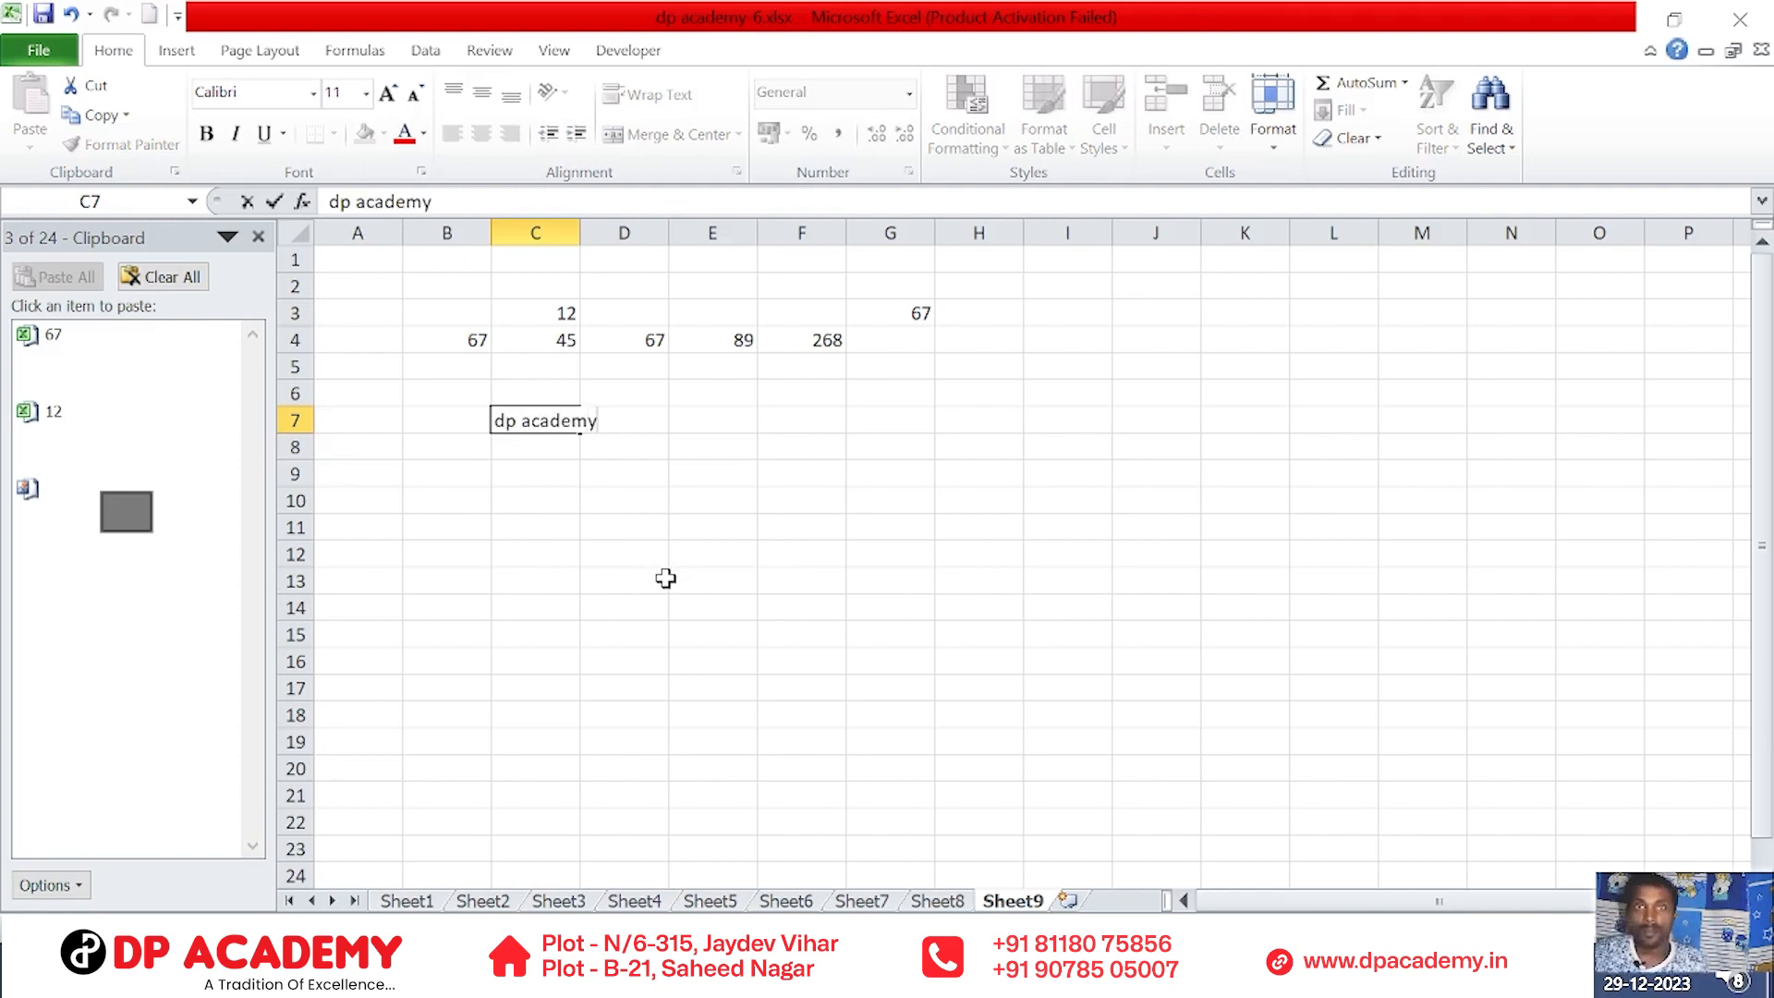
pyautogui.click(485, 580)
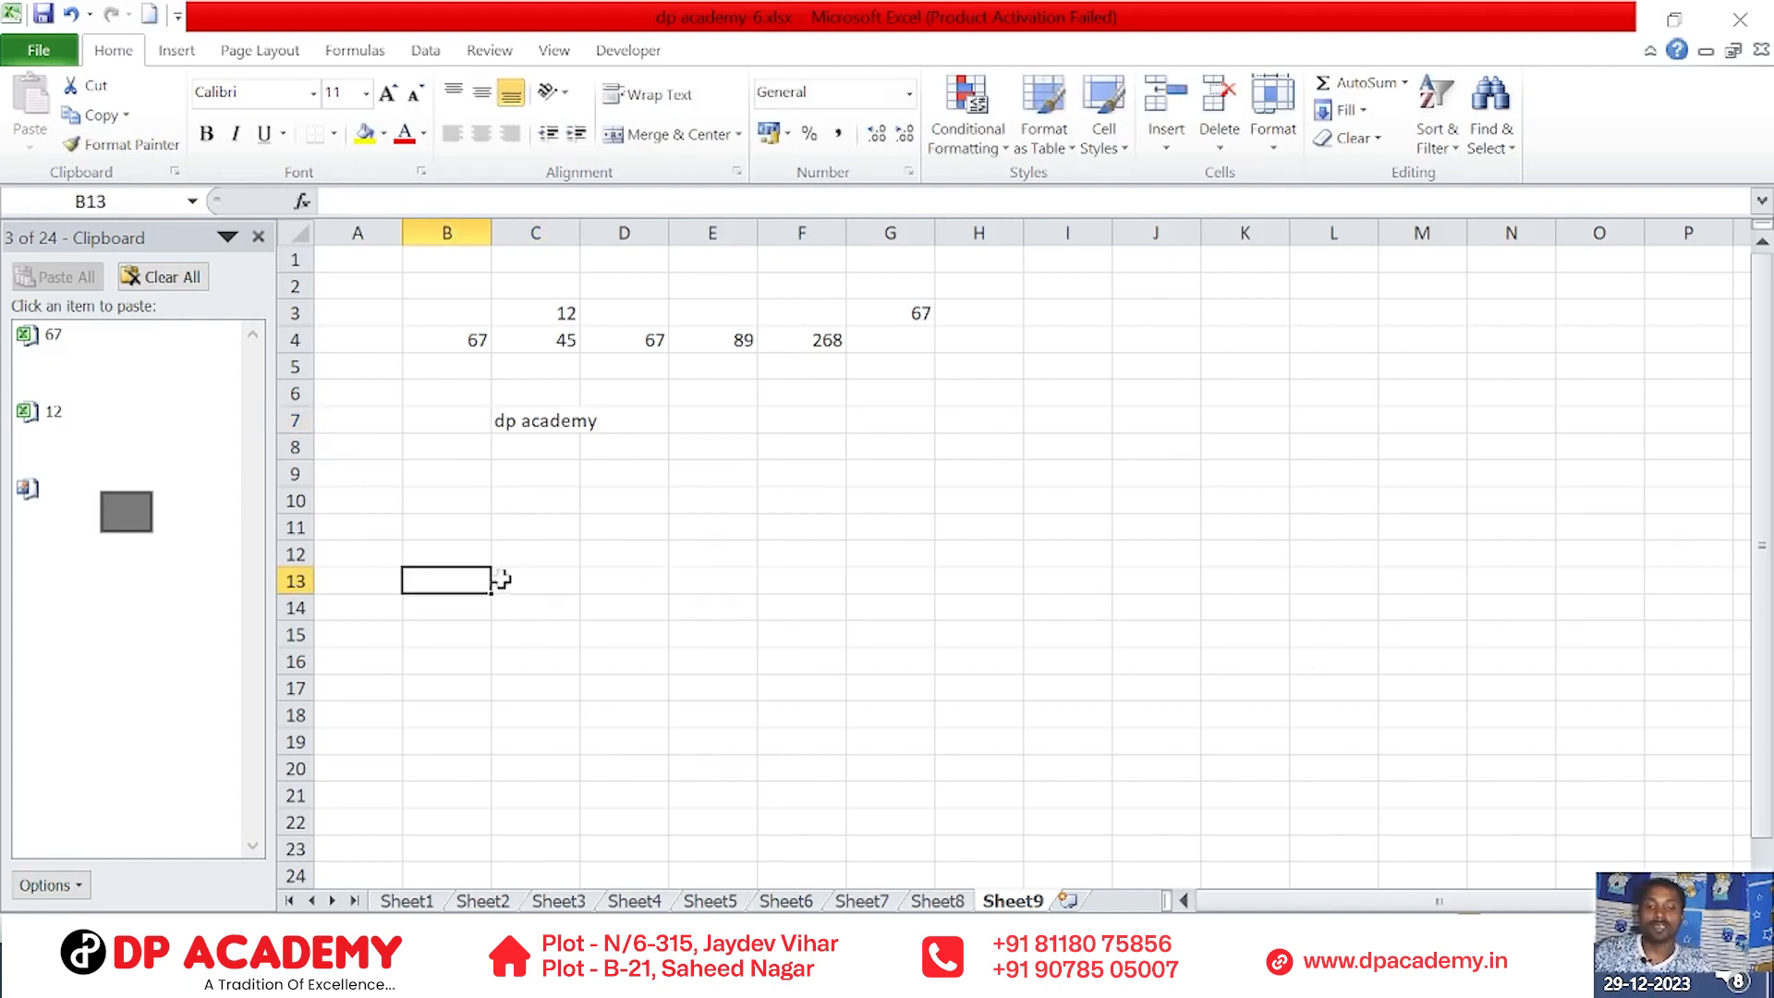
# Change the font of the "dp academy" text in cell C7 to Algerian
pyautogui.click(559, 427)
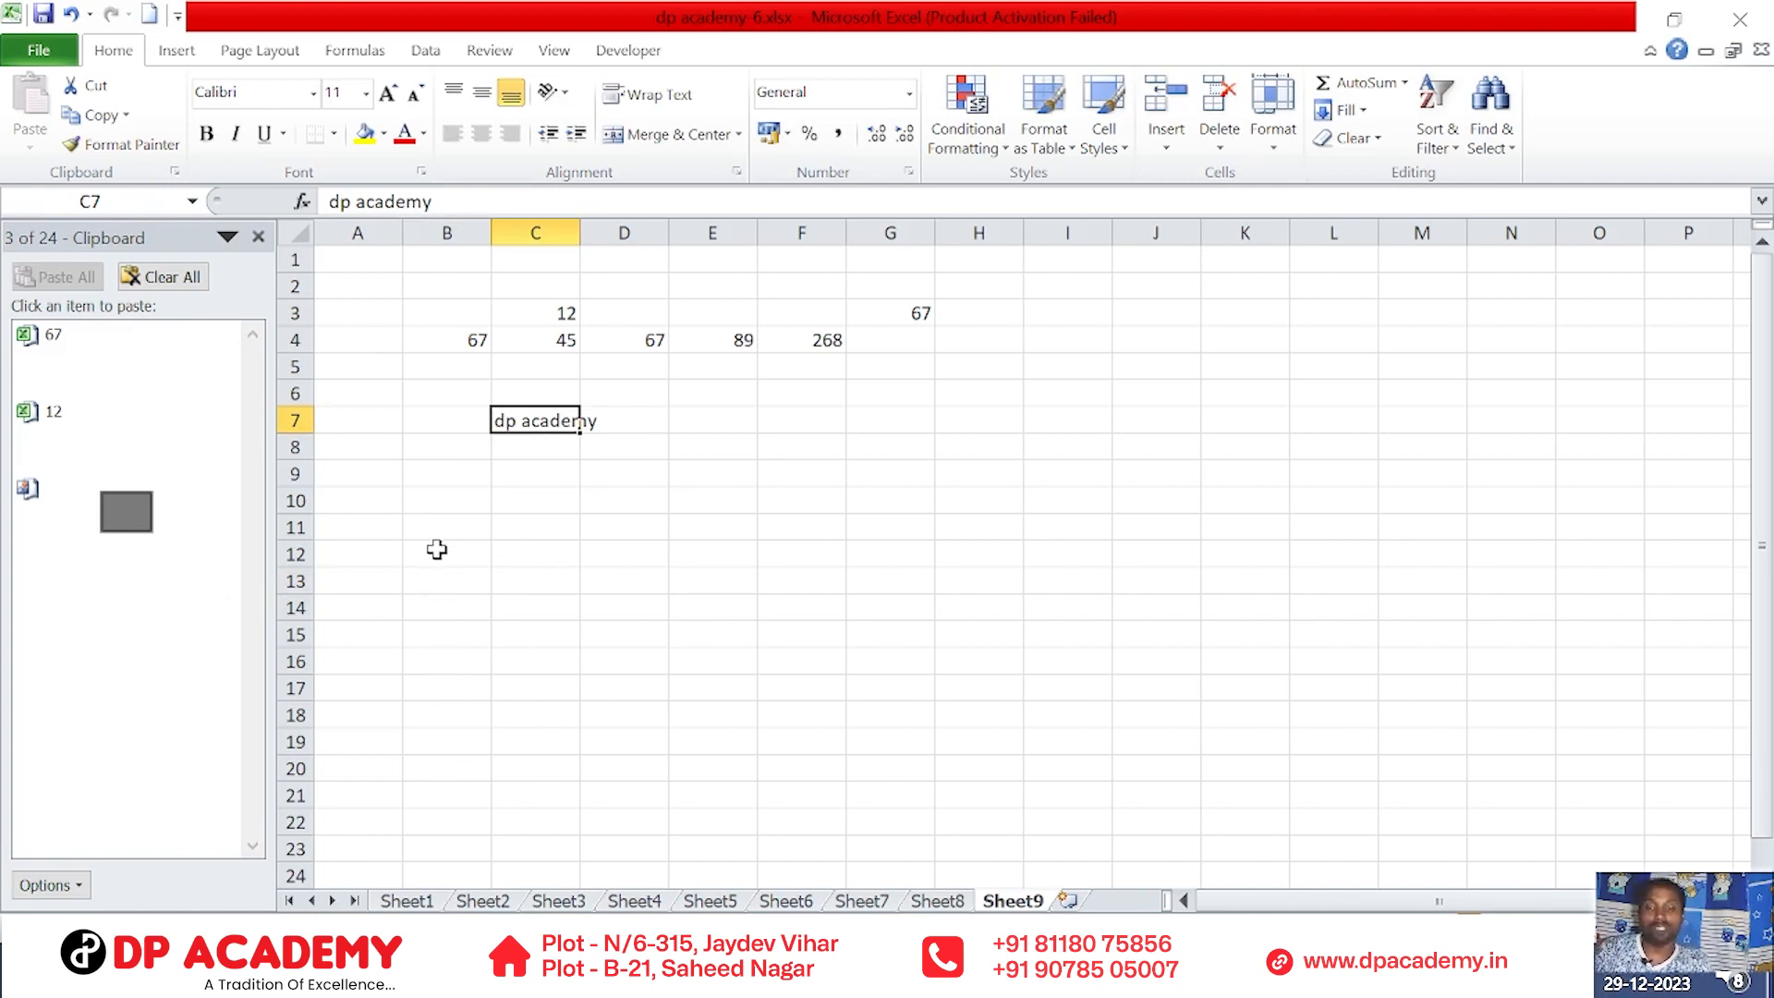
pyautogui.click(314, 96)
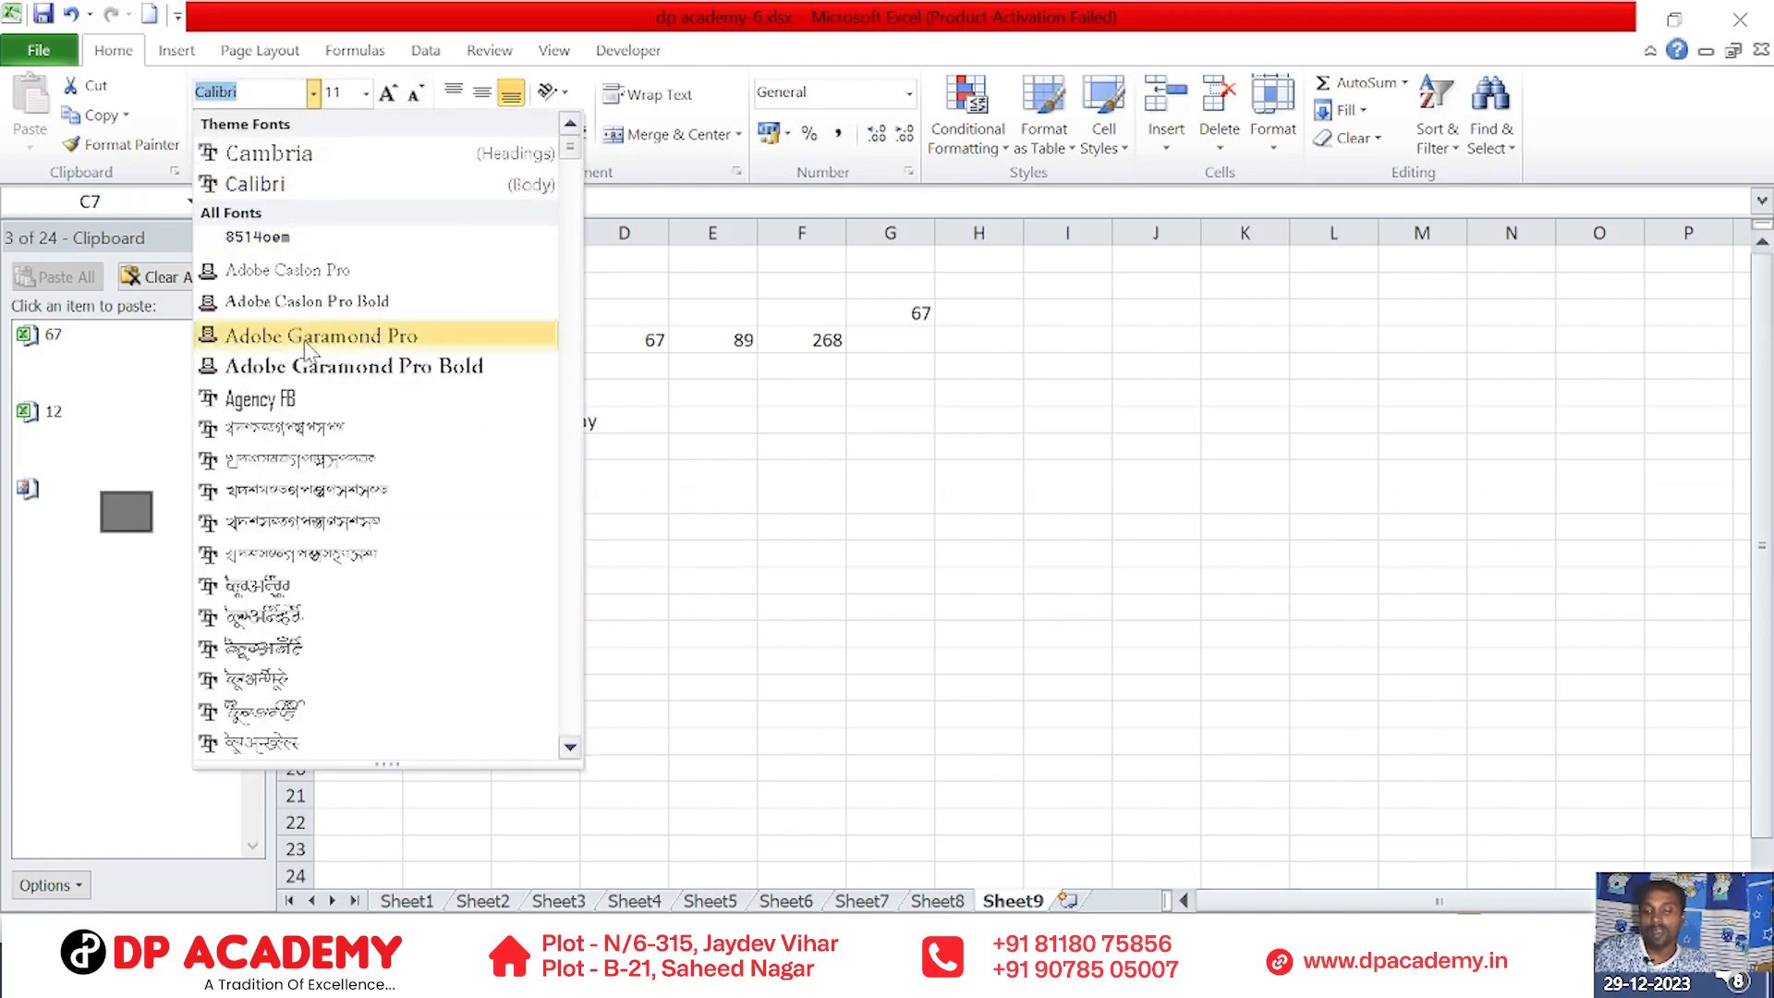
pyautogui.scroll(-10, 310, 402)
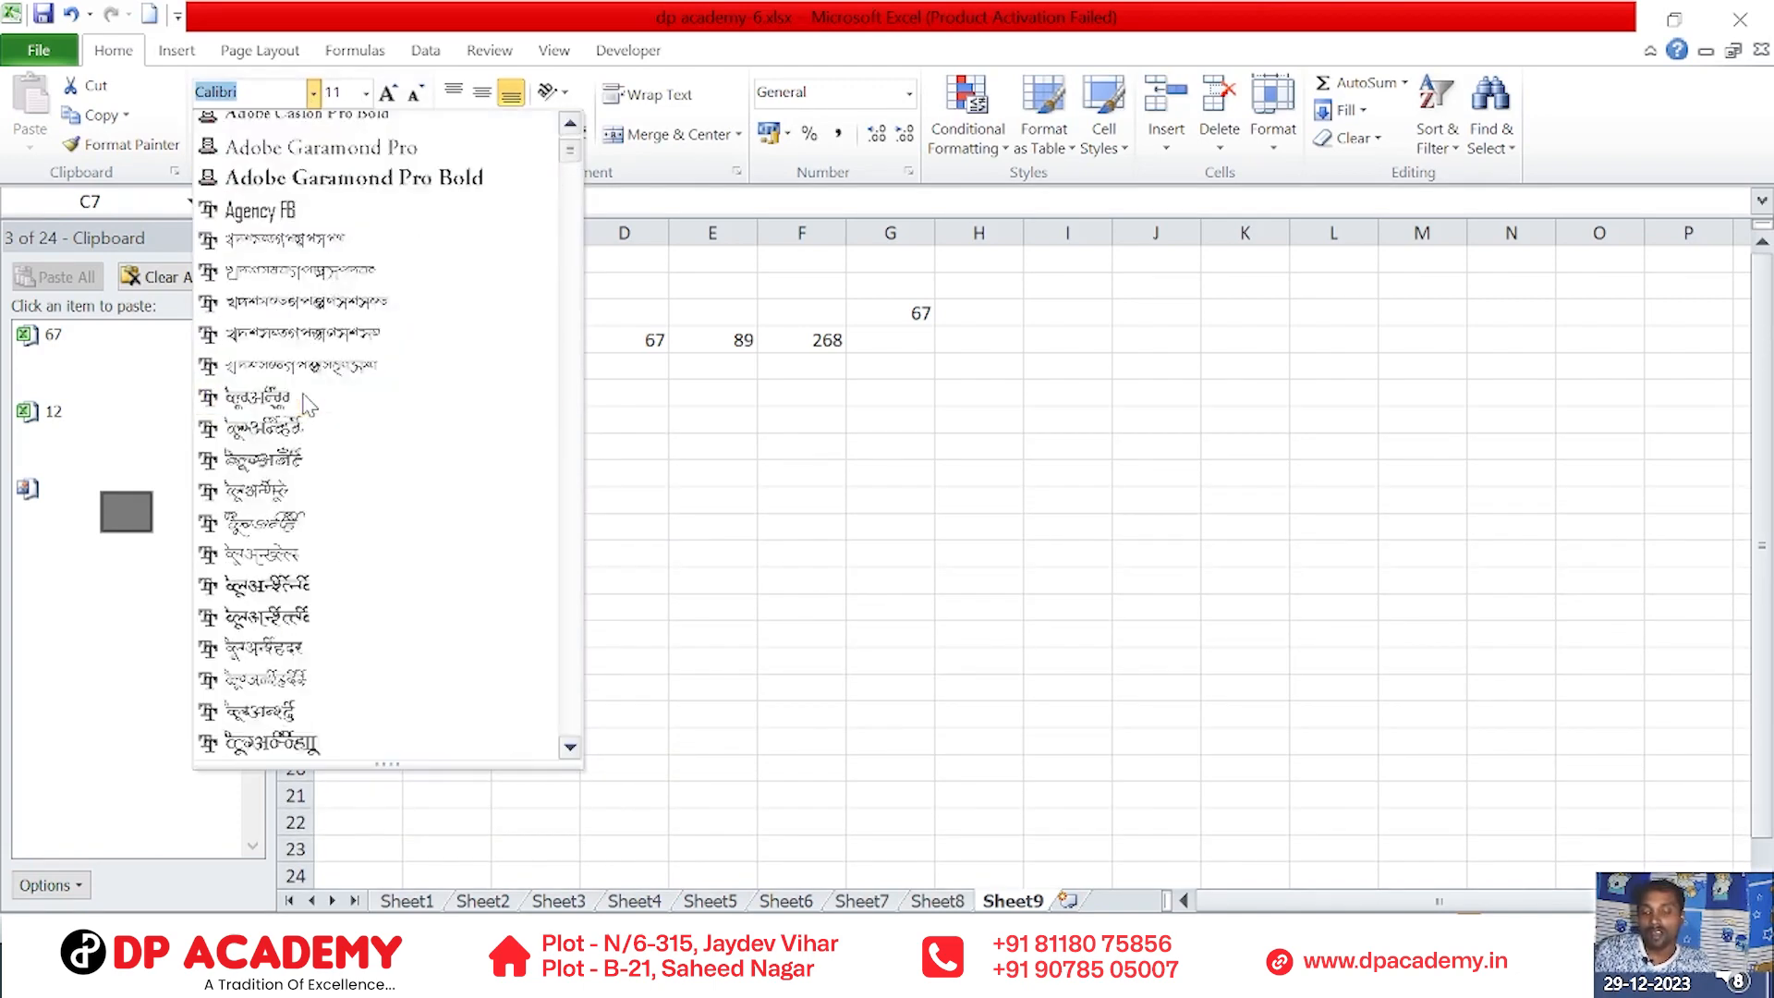
pyautogui.scroll(-15, 315, 392)
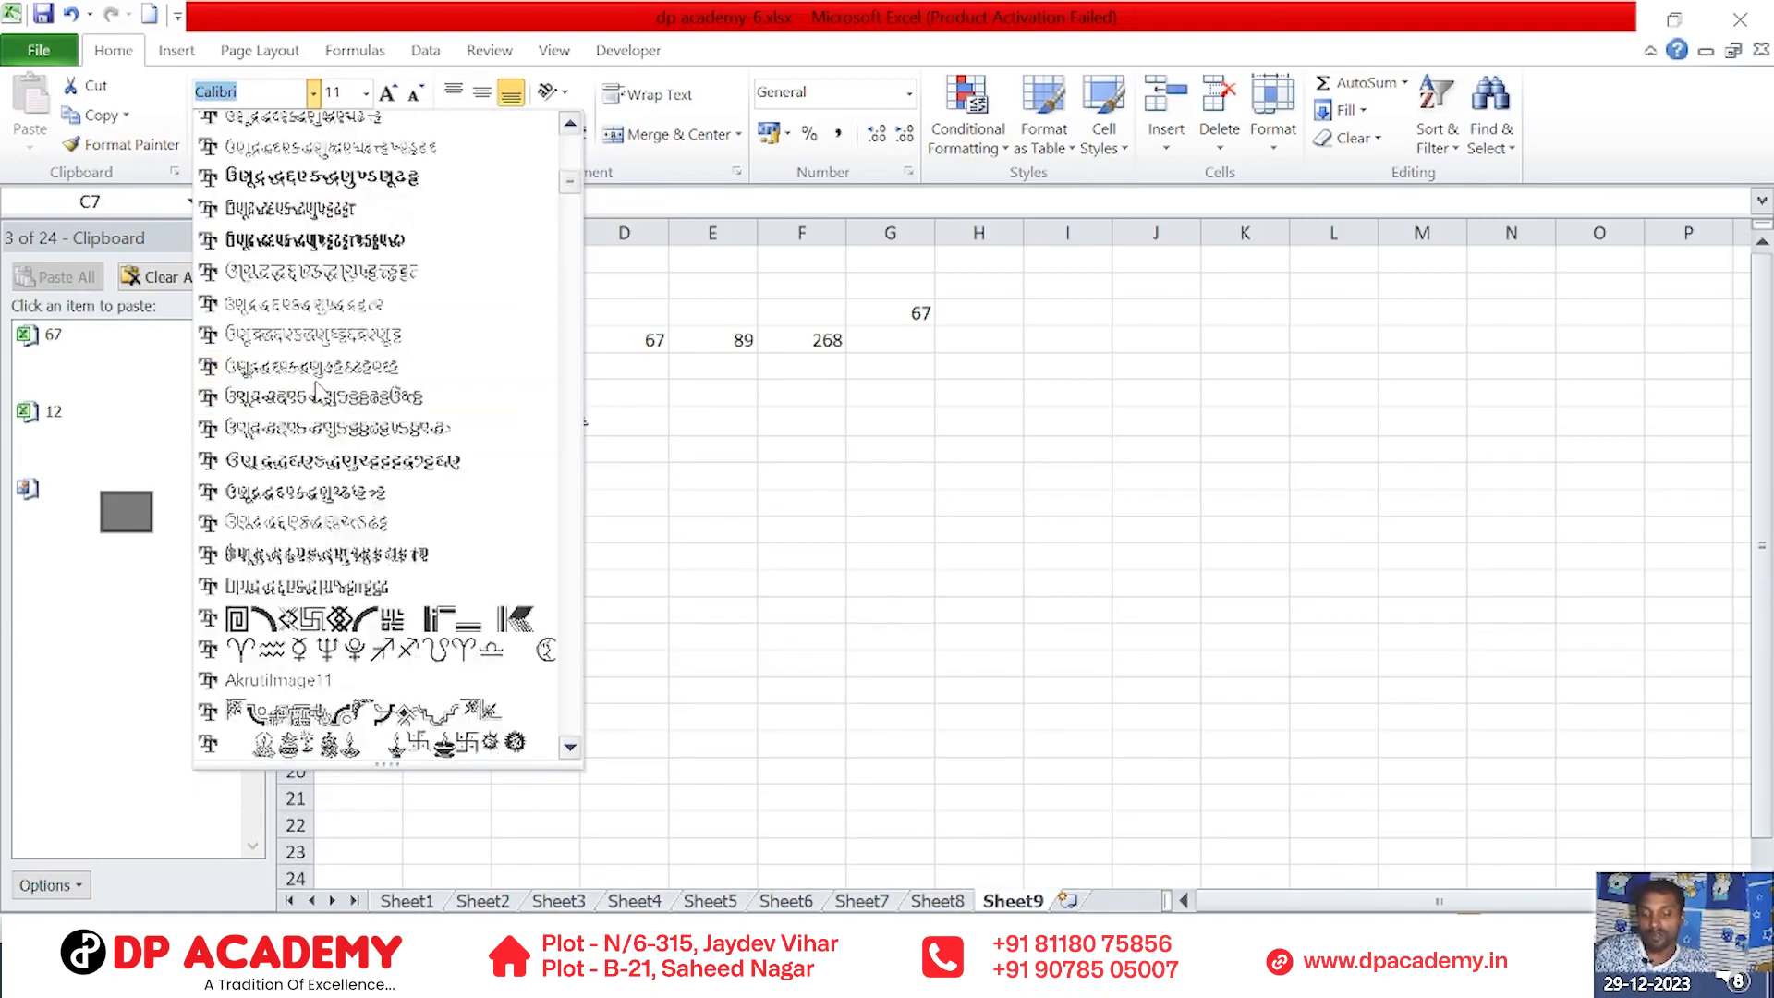
pyautogui.scroll(-15, 317, 393)
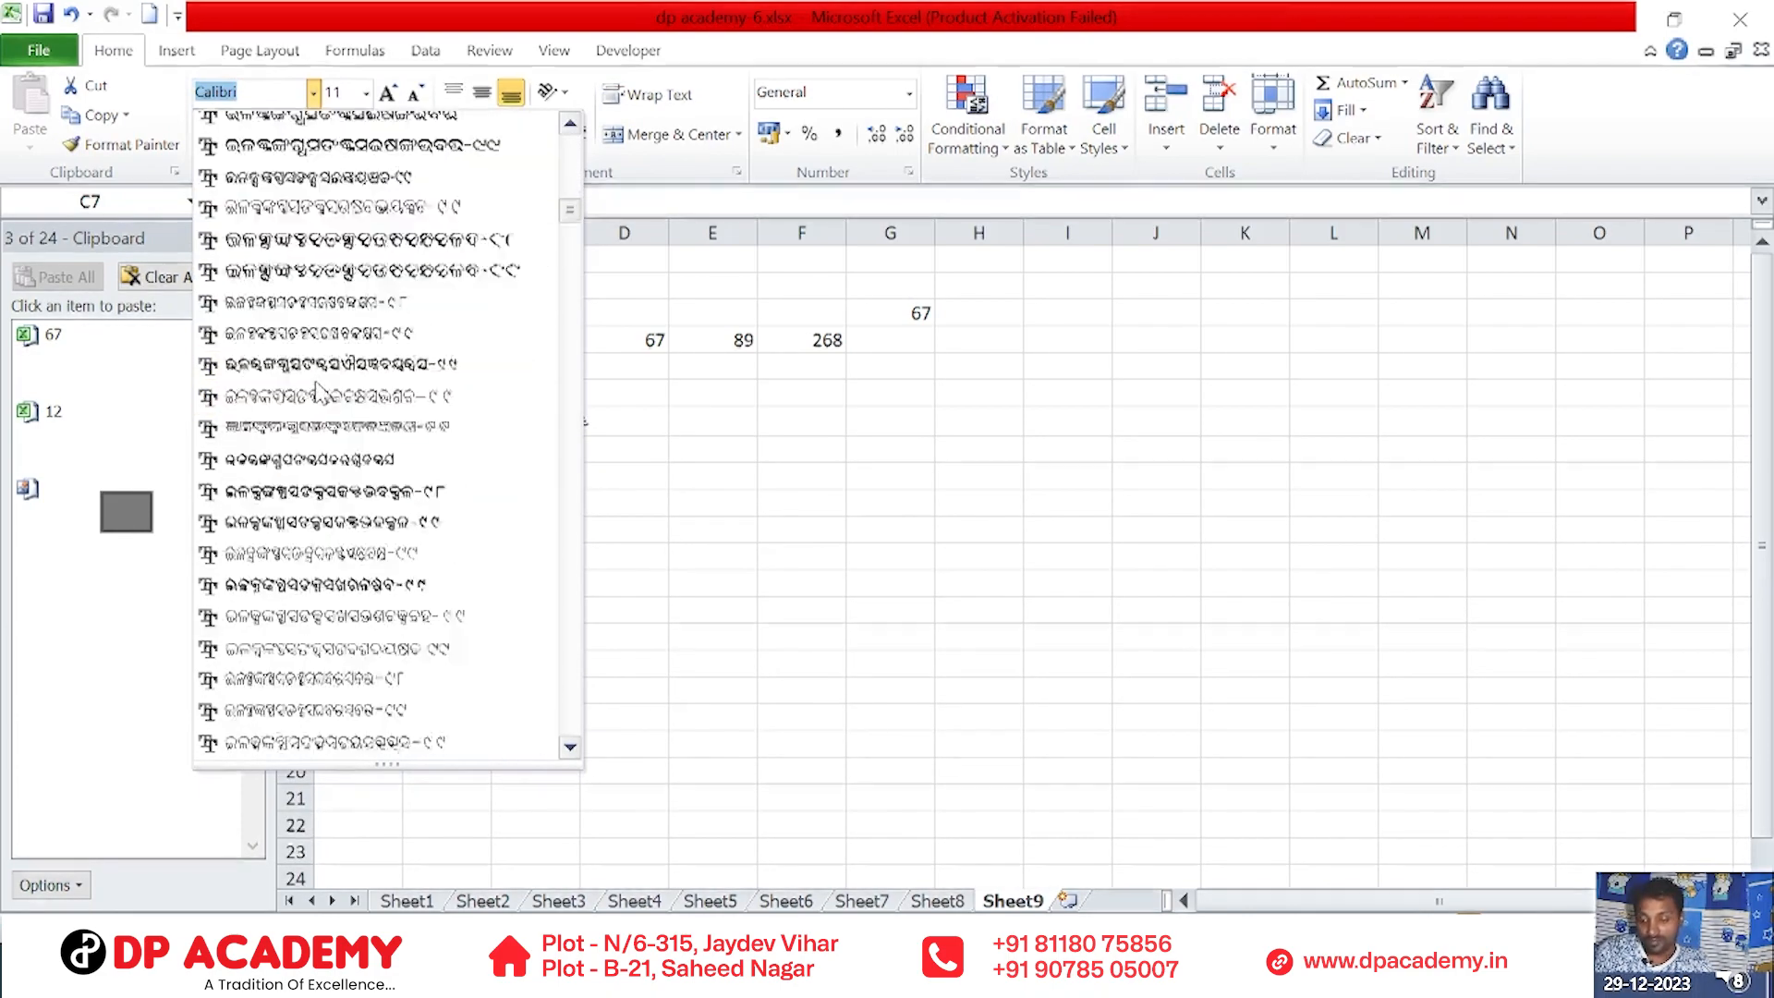
pyautogui.scroll(-3, 321, 381)
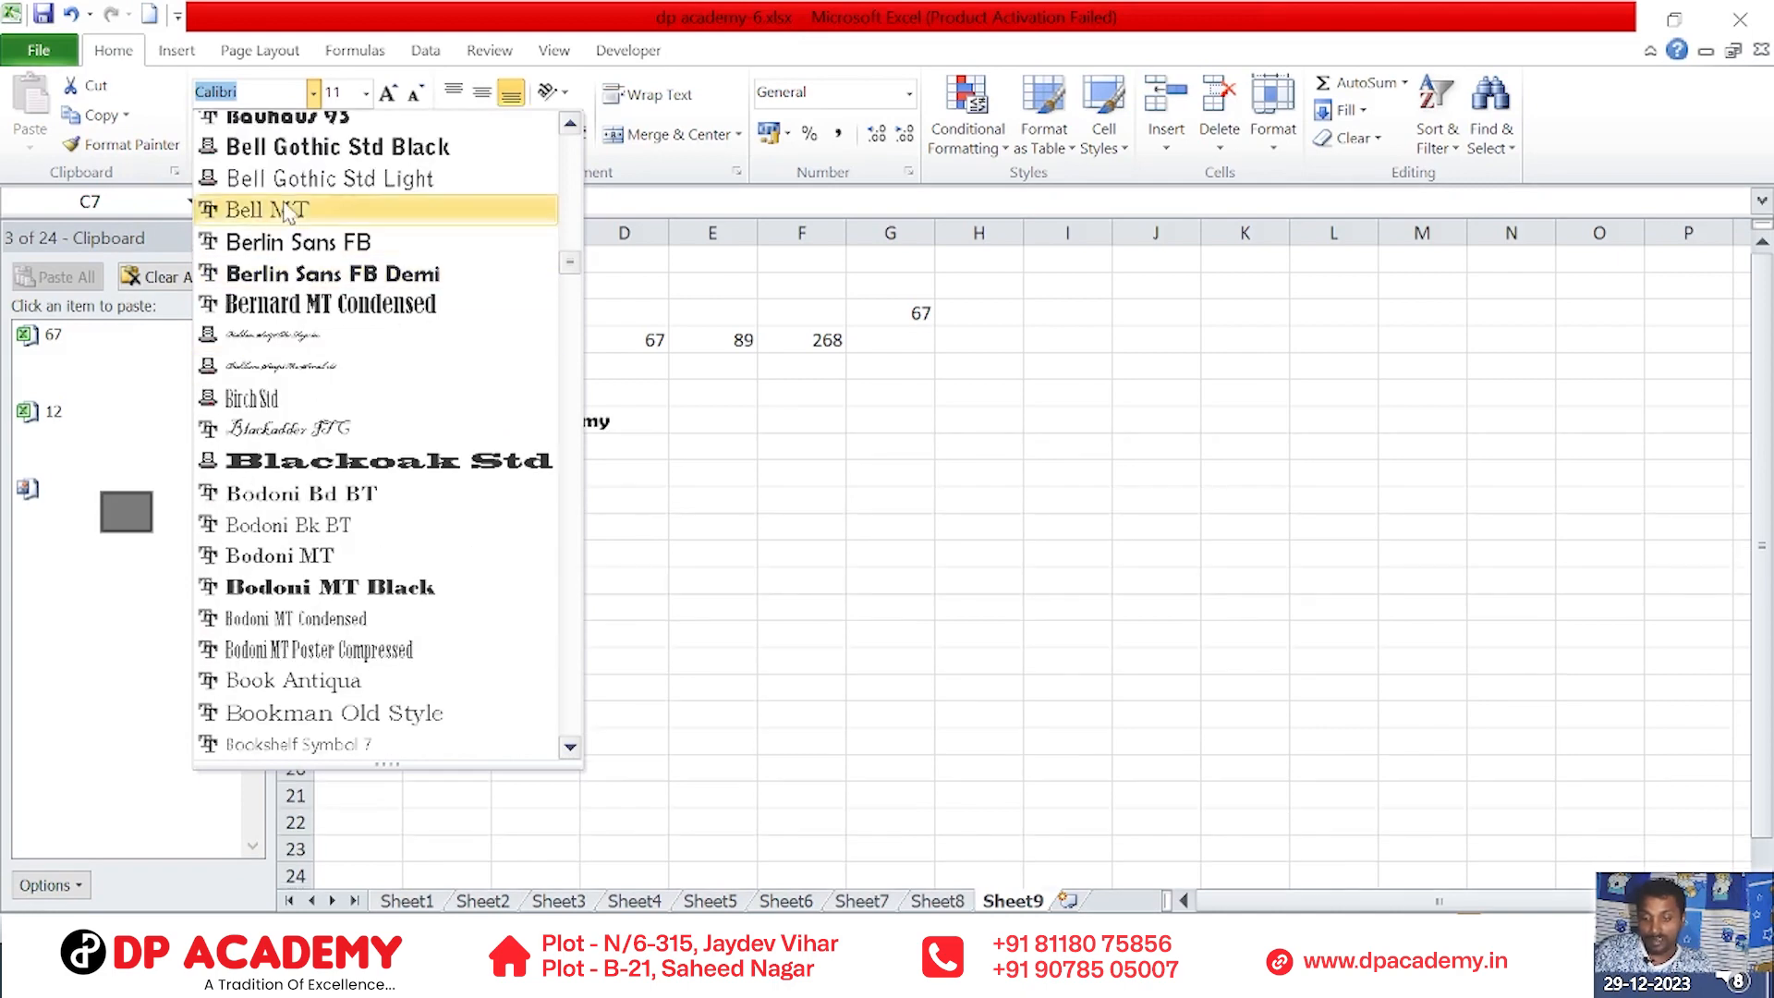
pyautogui.scroll(-1, 349, 381)
pyautogui.scroll(-2, 349, 380)
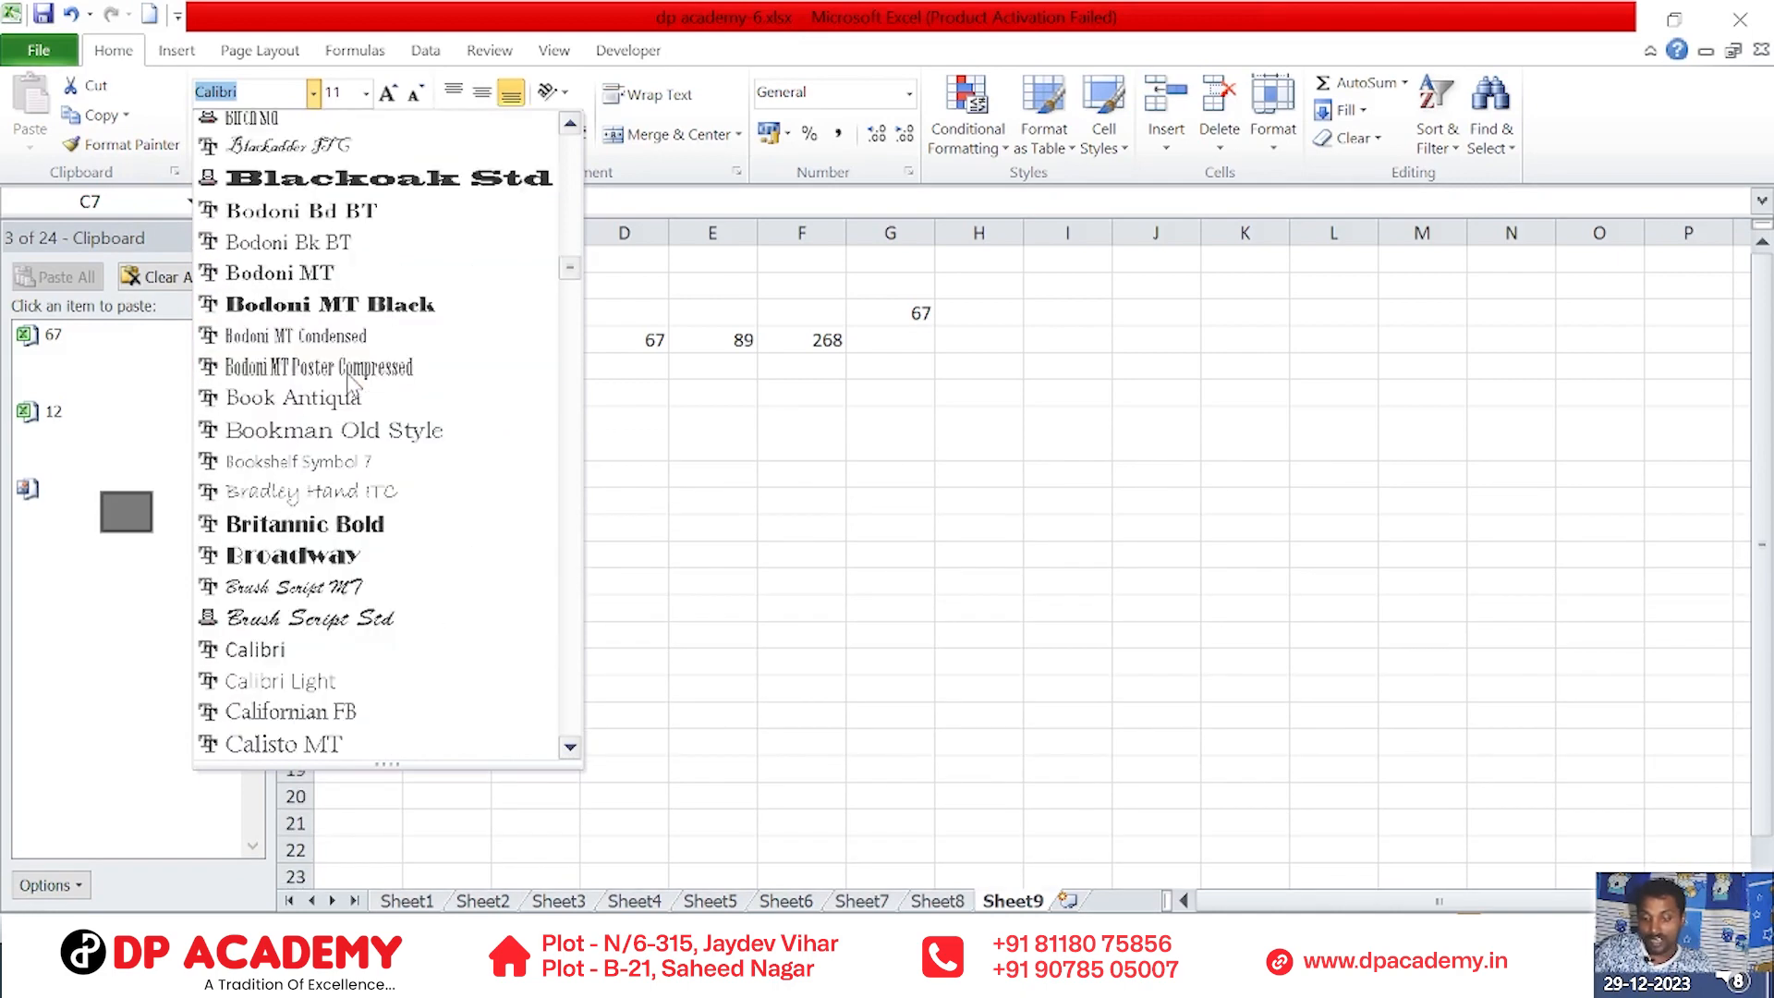
pyautogui.scroll(1, 349, 380)
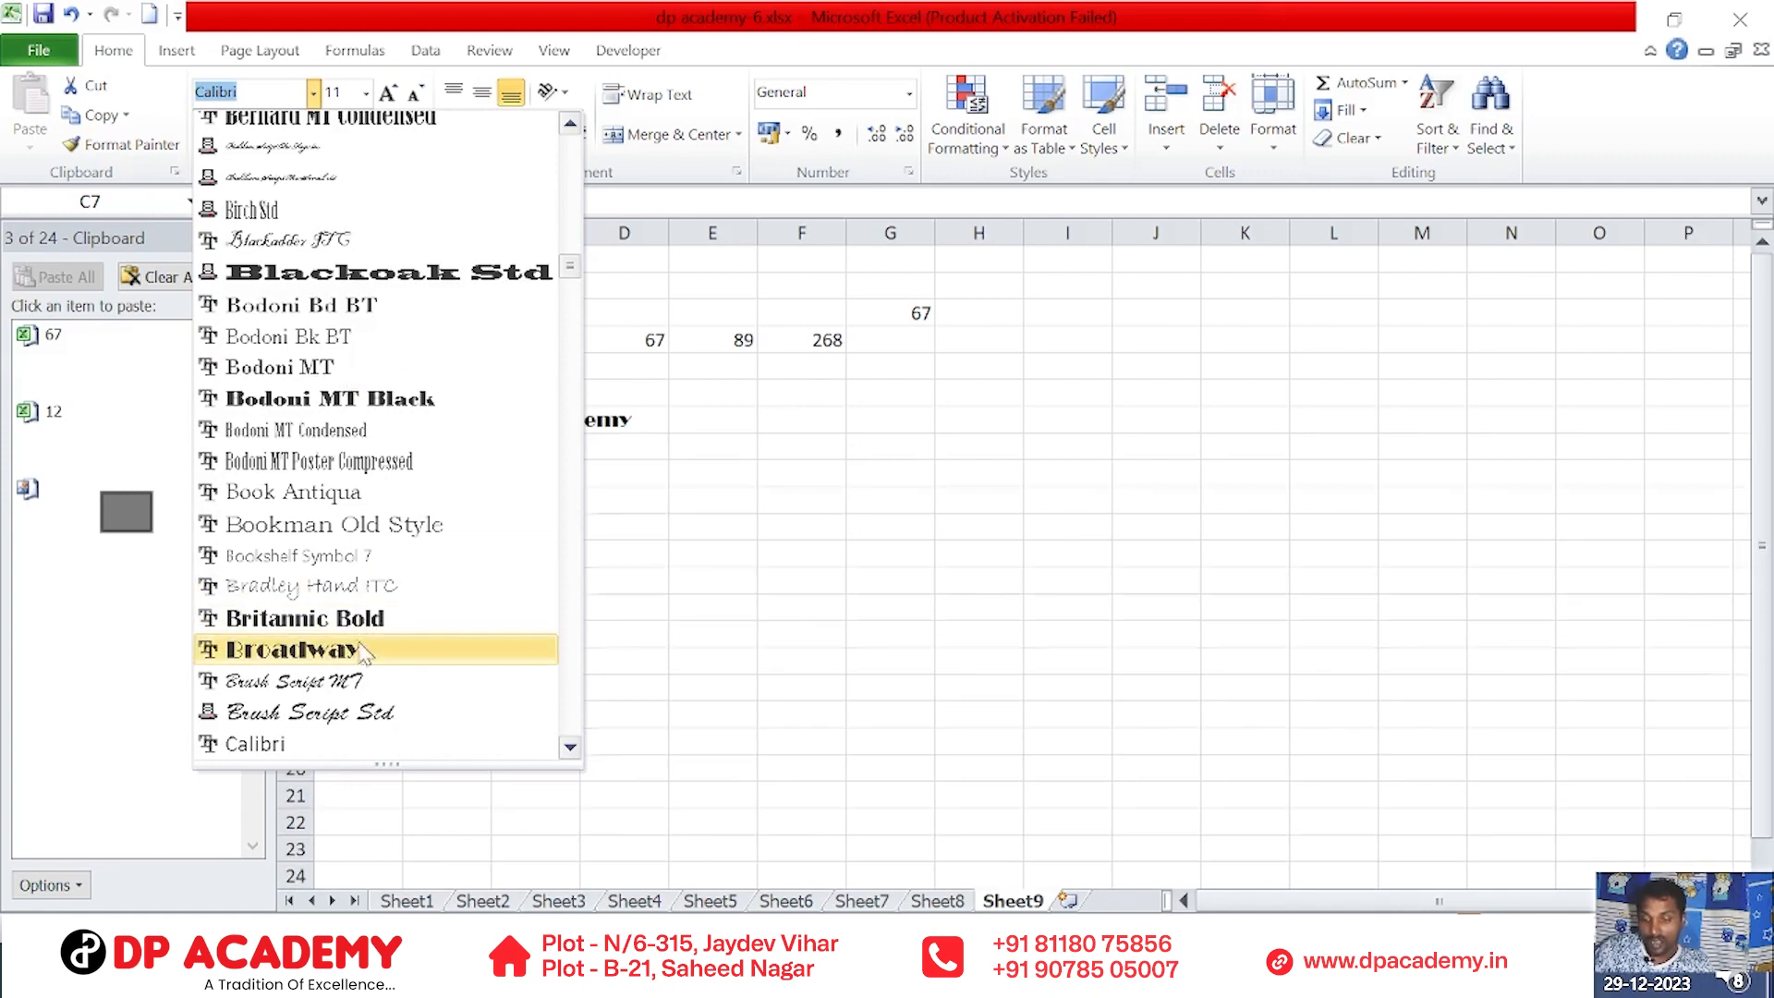
pyautogui.scroll(-5, 359, 651)
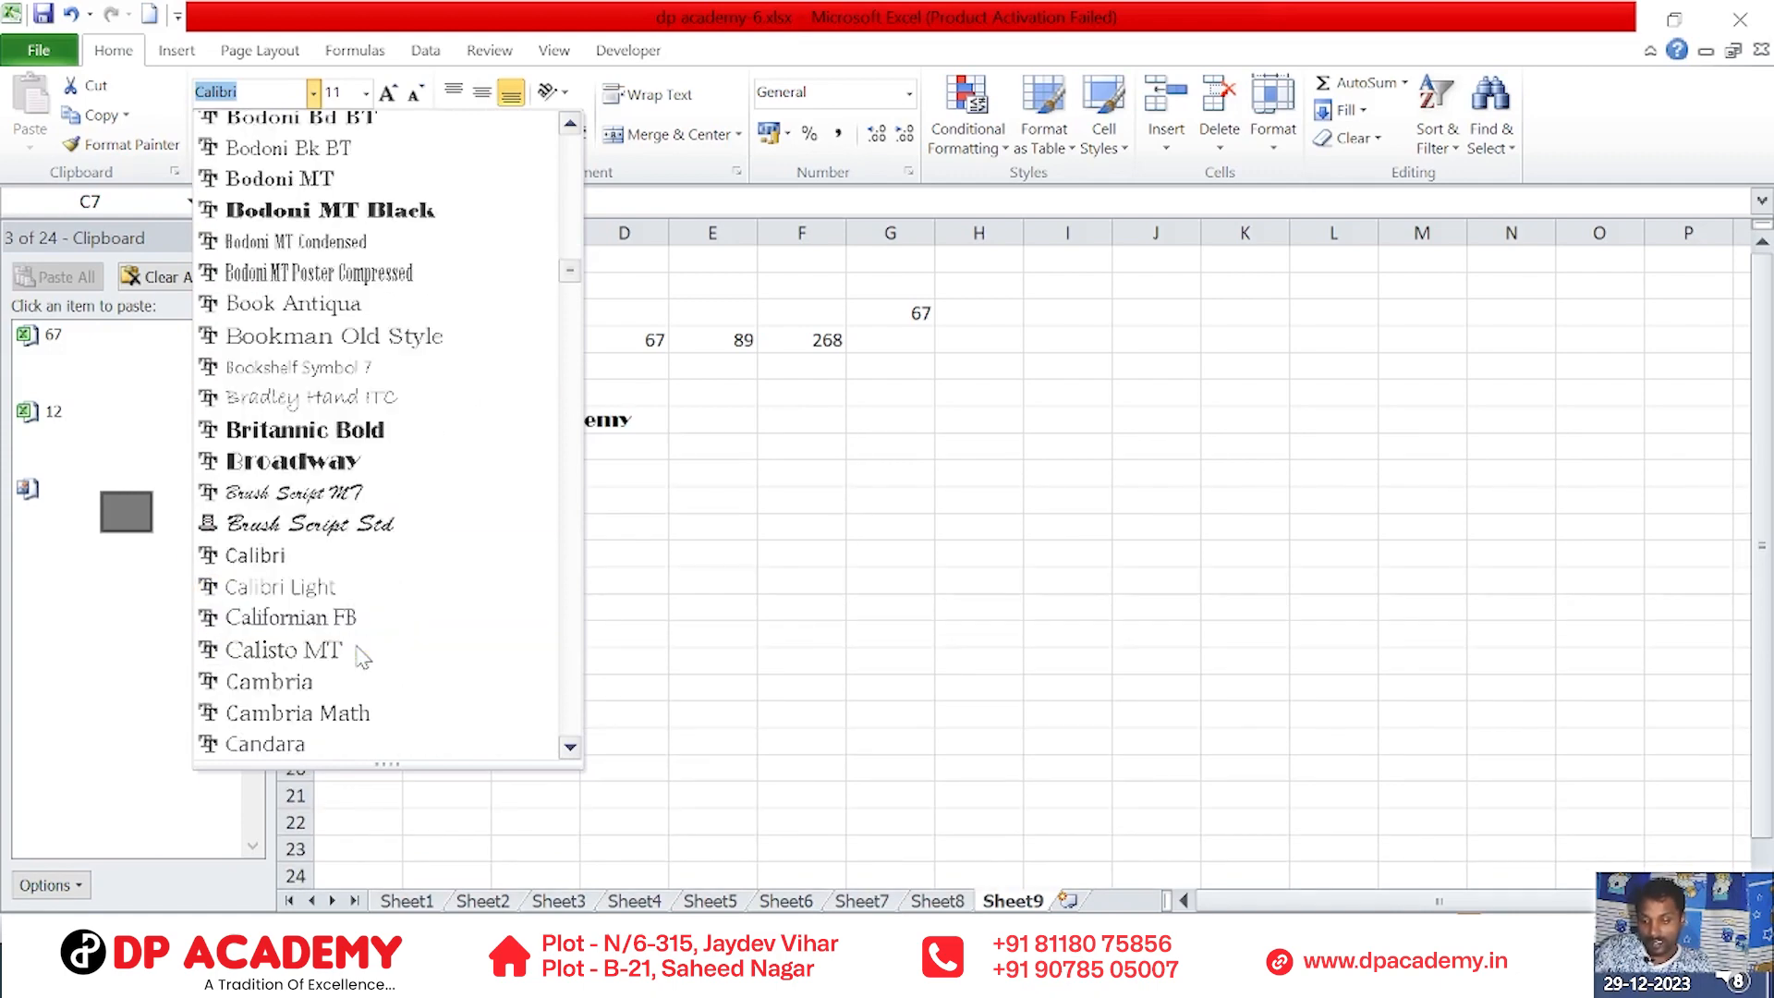
pyautogui.scroll(-5, 360, 651)
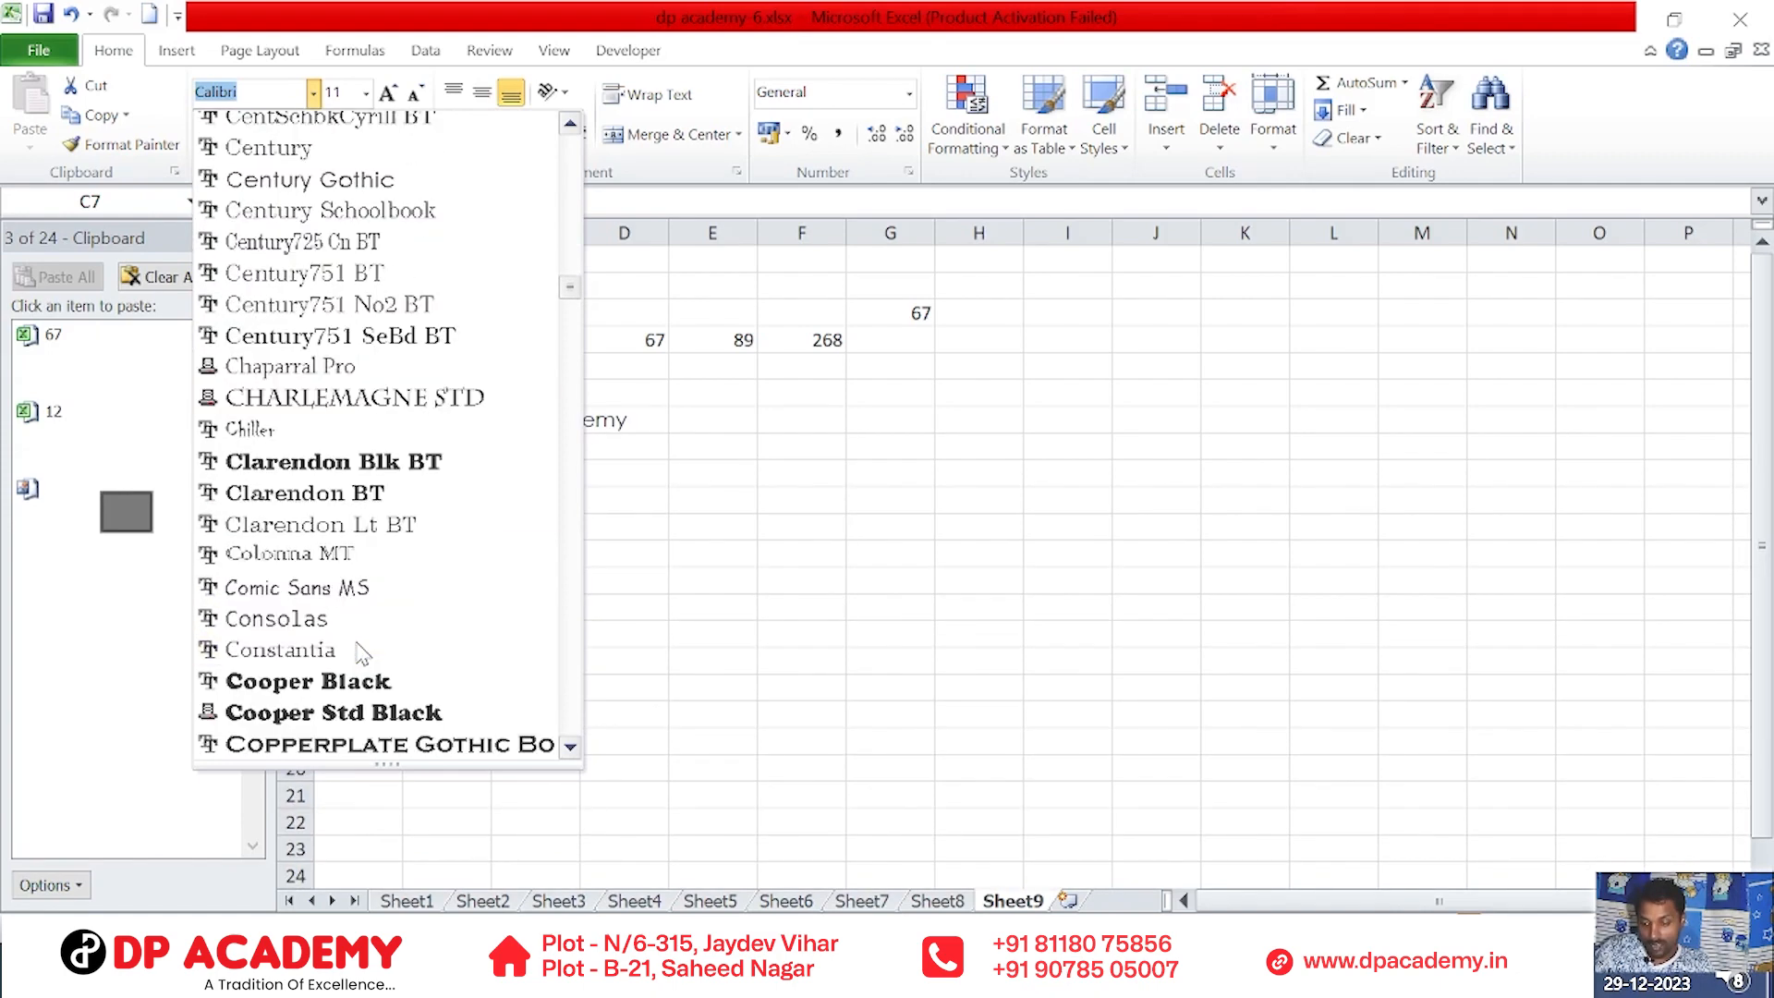
pyautogui.scroll(-5, 360, 651)
pyautogui.scroll(-7, 360, 651)
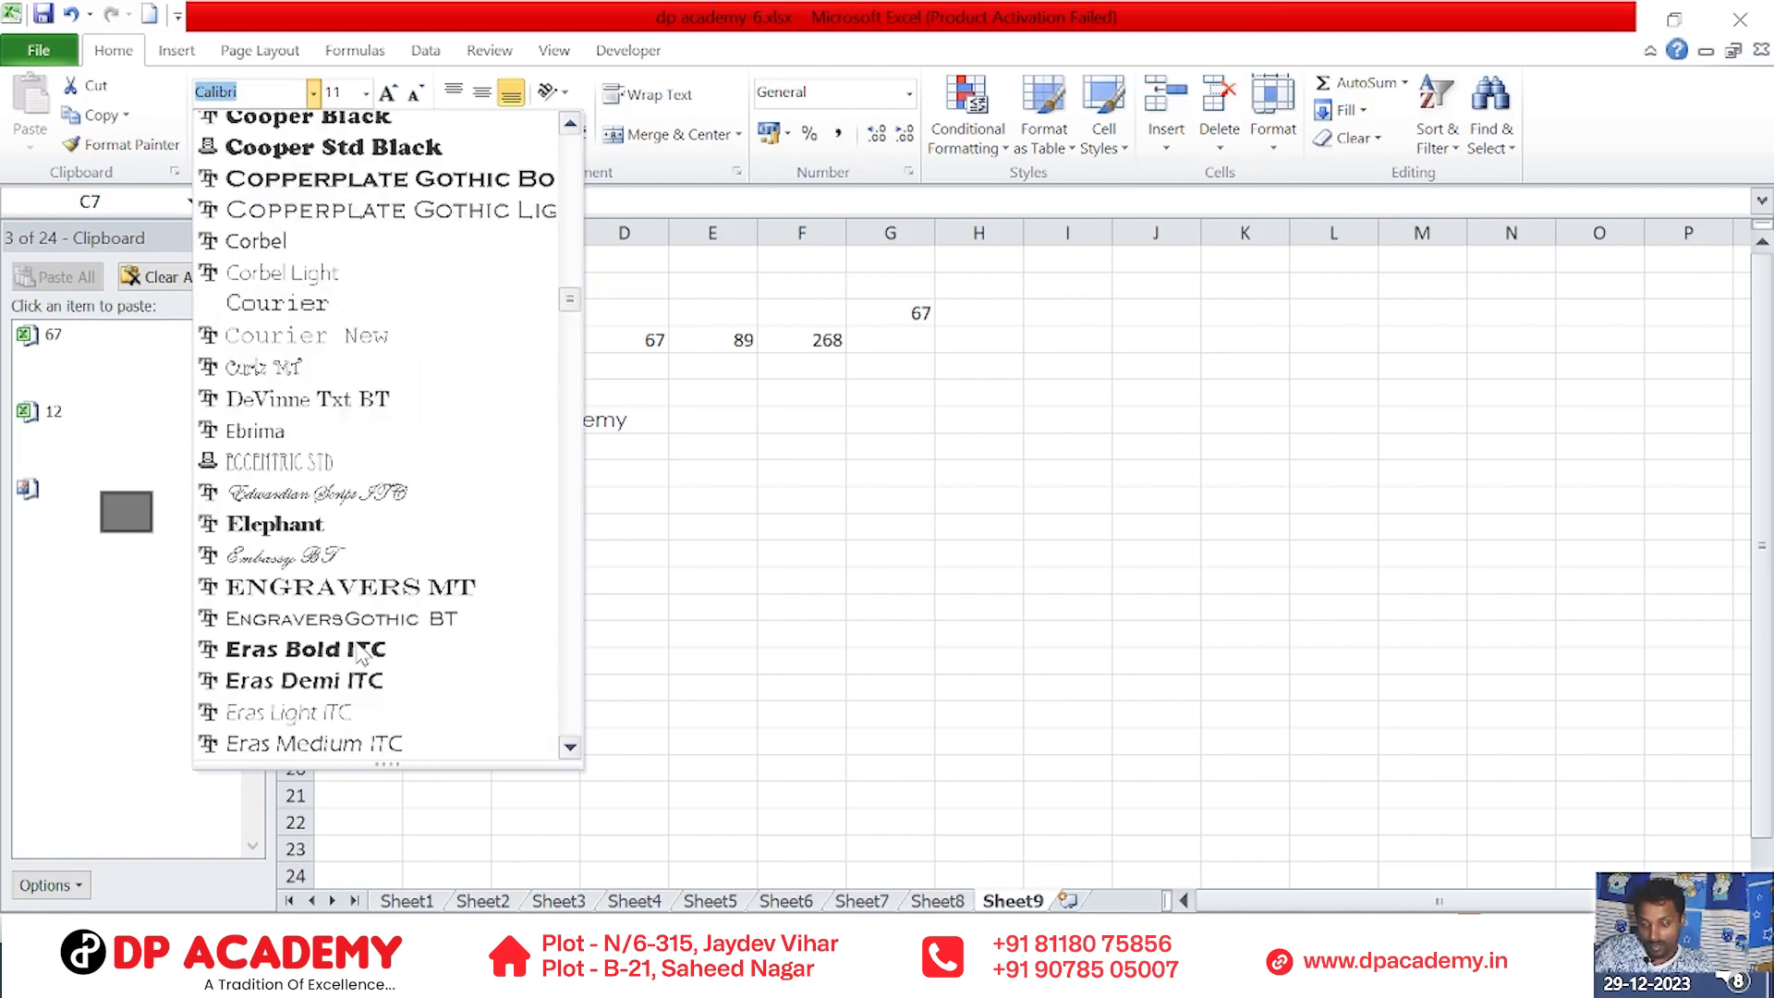
pyautogui.scroll(-2, 360, 651)
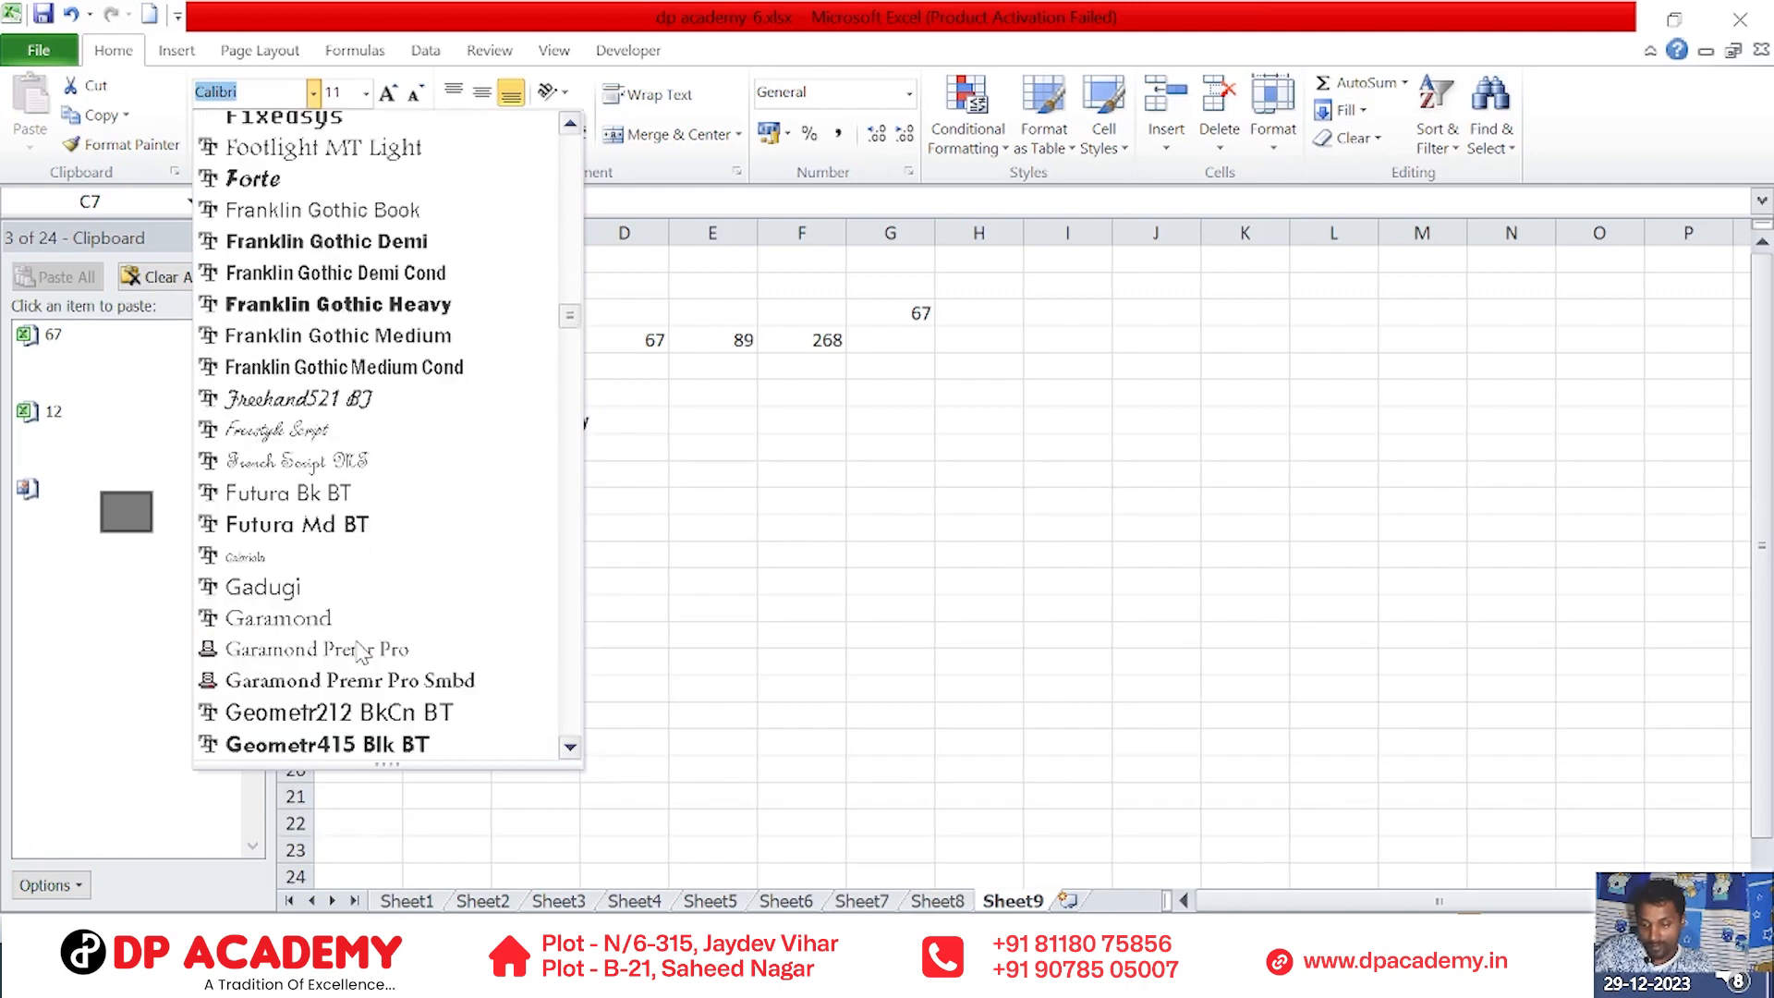
pyautogui.scroll(5, 363, 648)
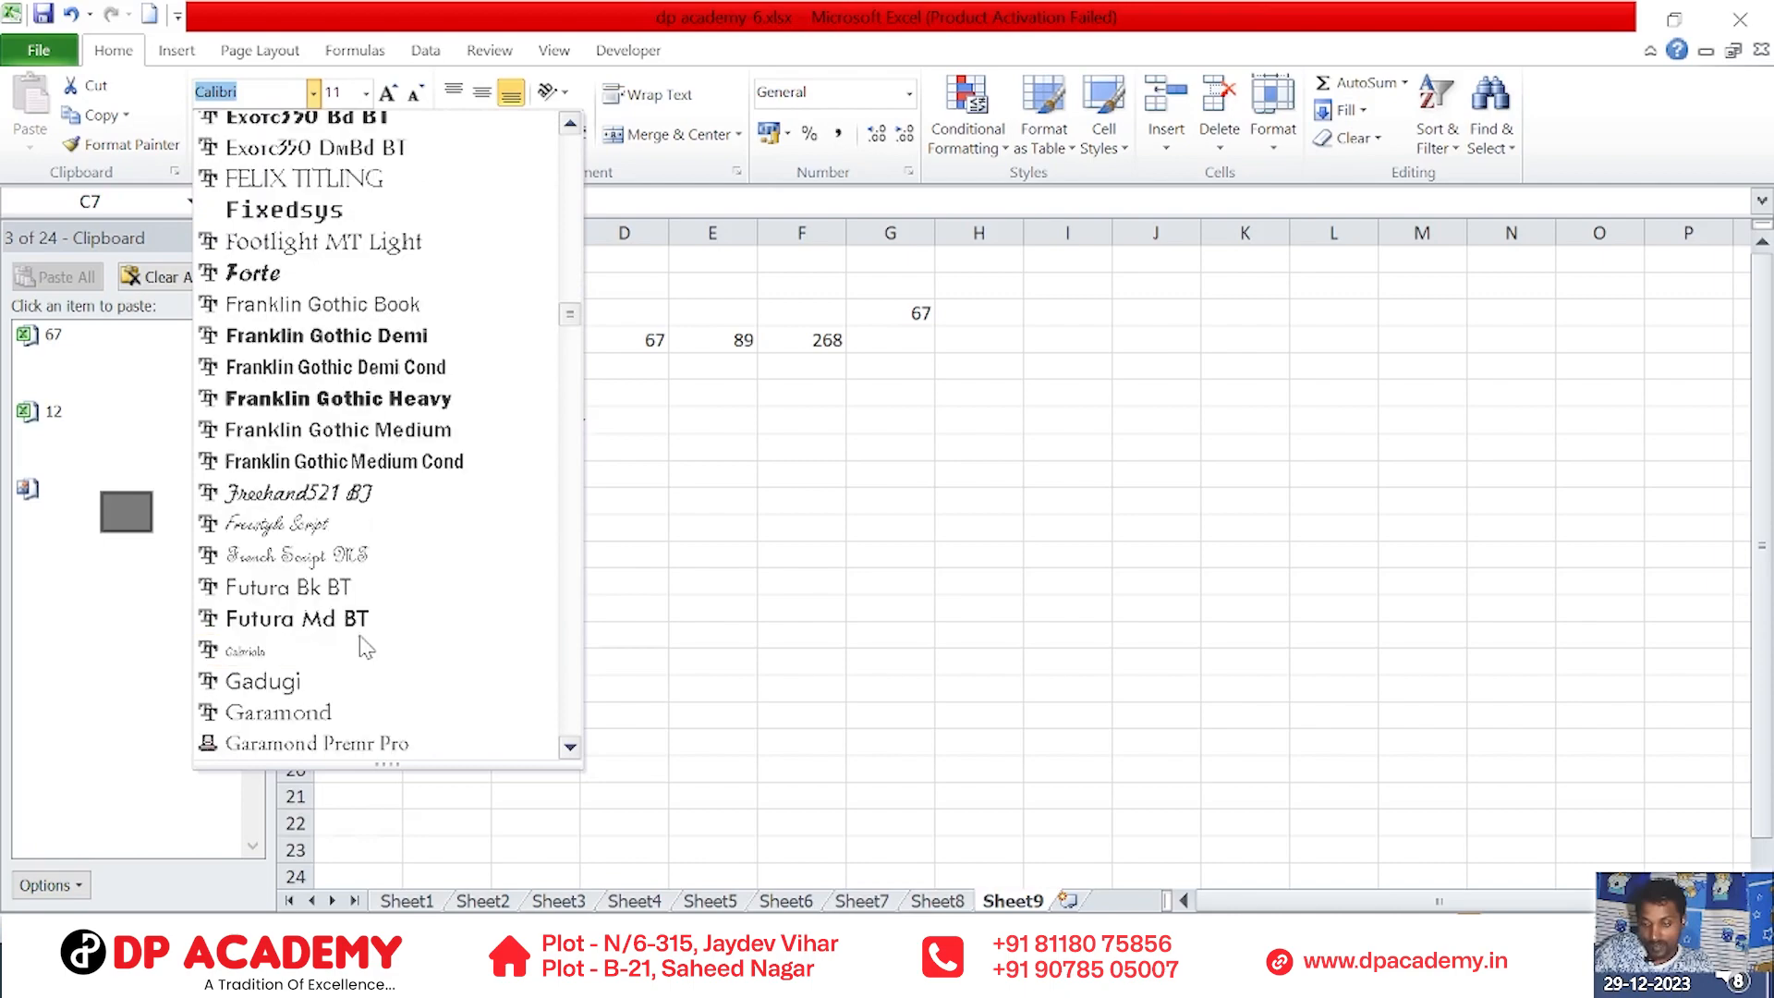
pyautogui.scroll(10, 365, 628)
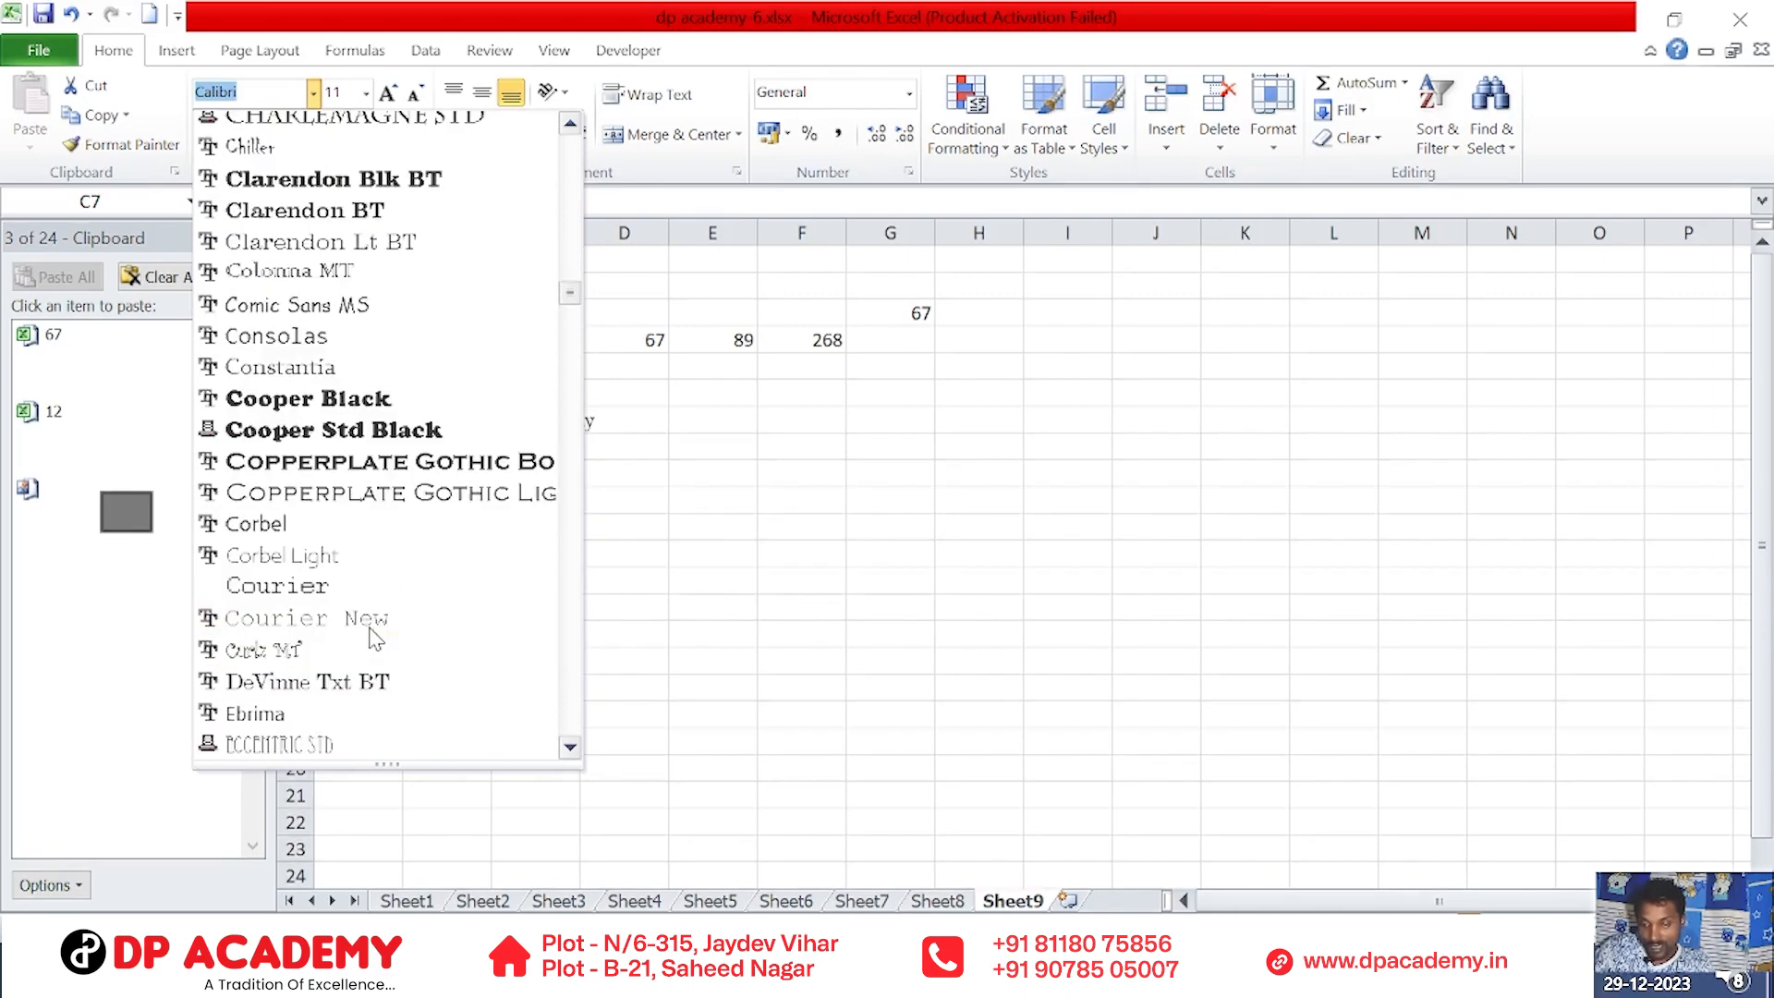
pyautogui.moveTo(570, 283); pyautogui.dragTo(561, 143)
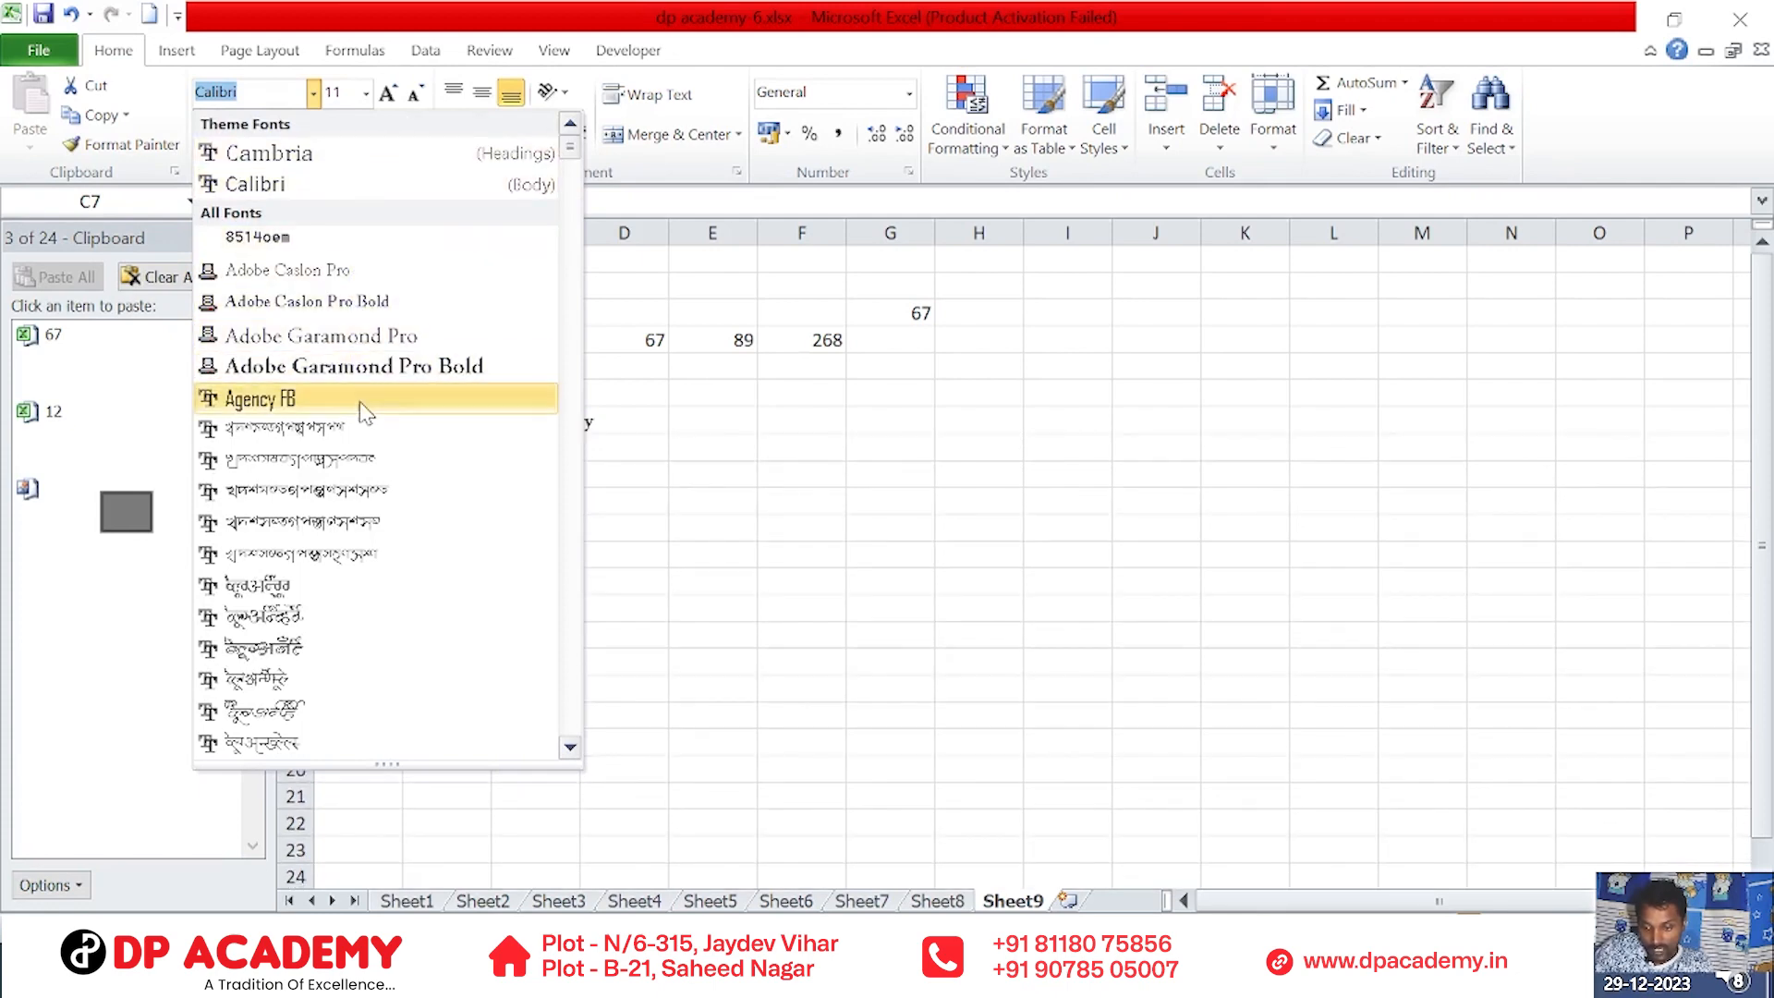
pyautogui.moveTo(570, 151); pyautogui.dragTo(573, 250)
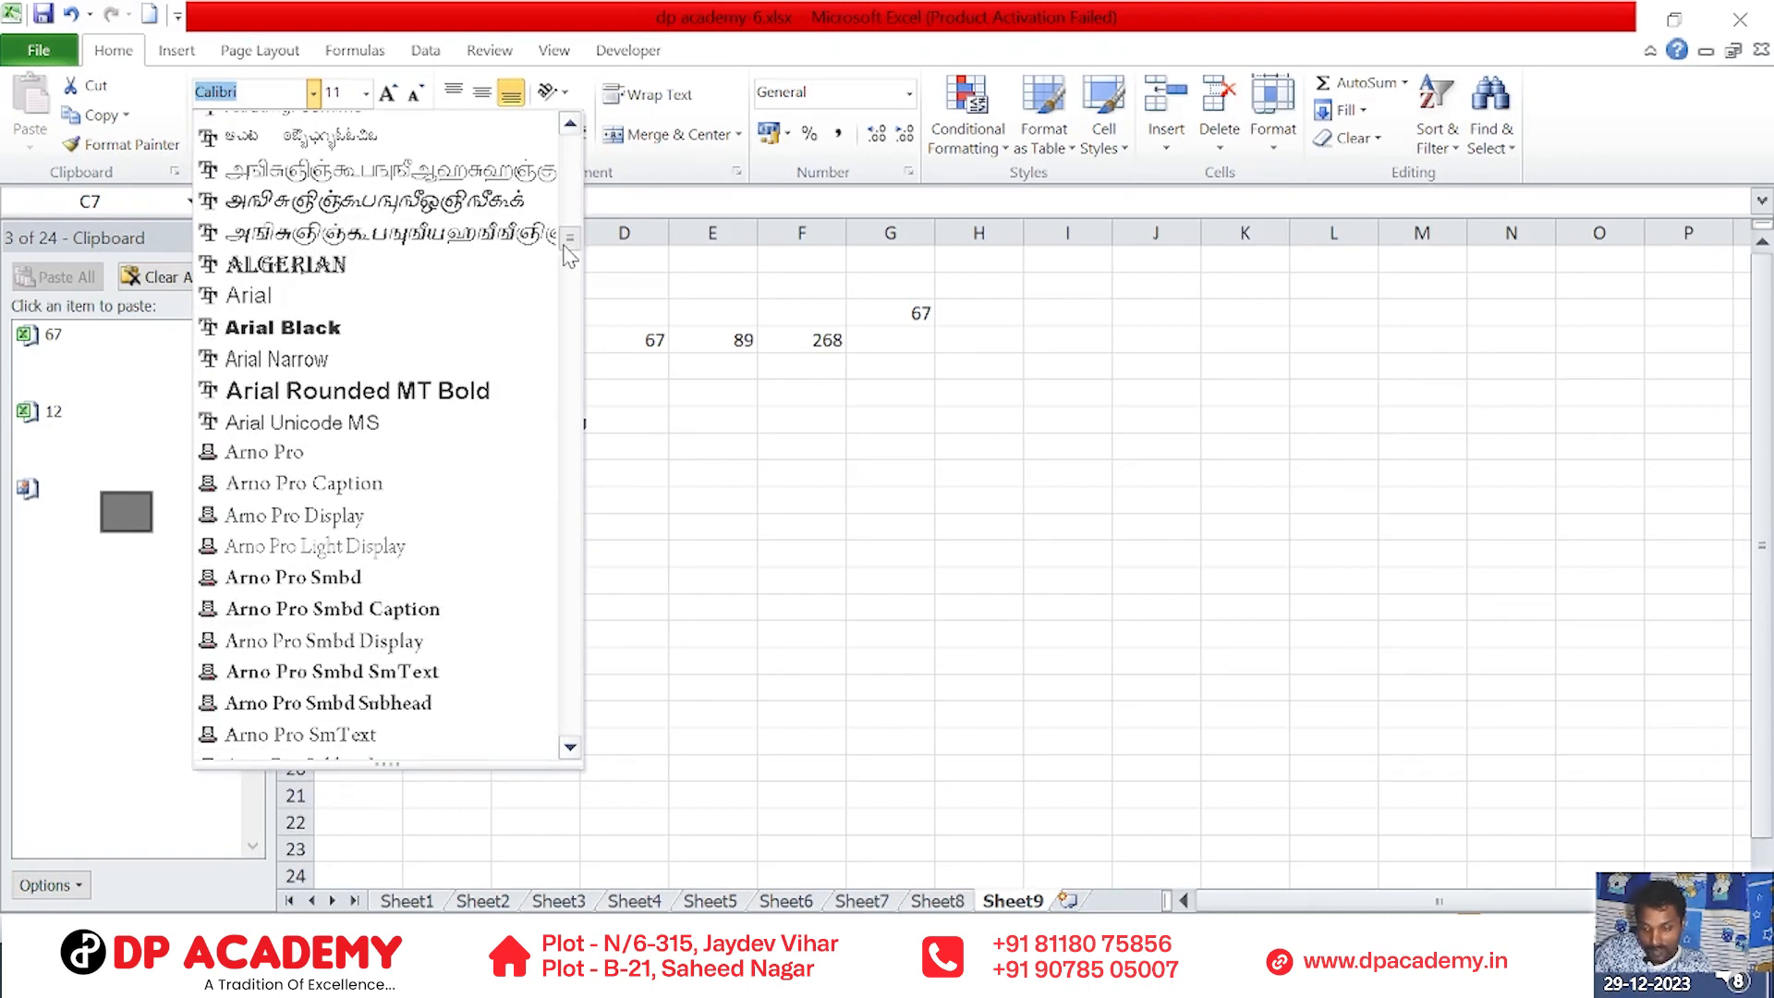
pyautogui.click(344, 268)
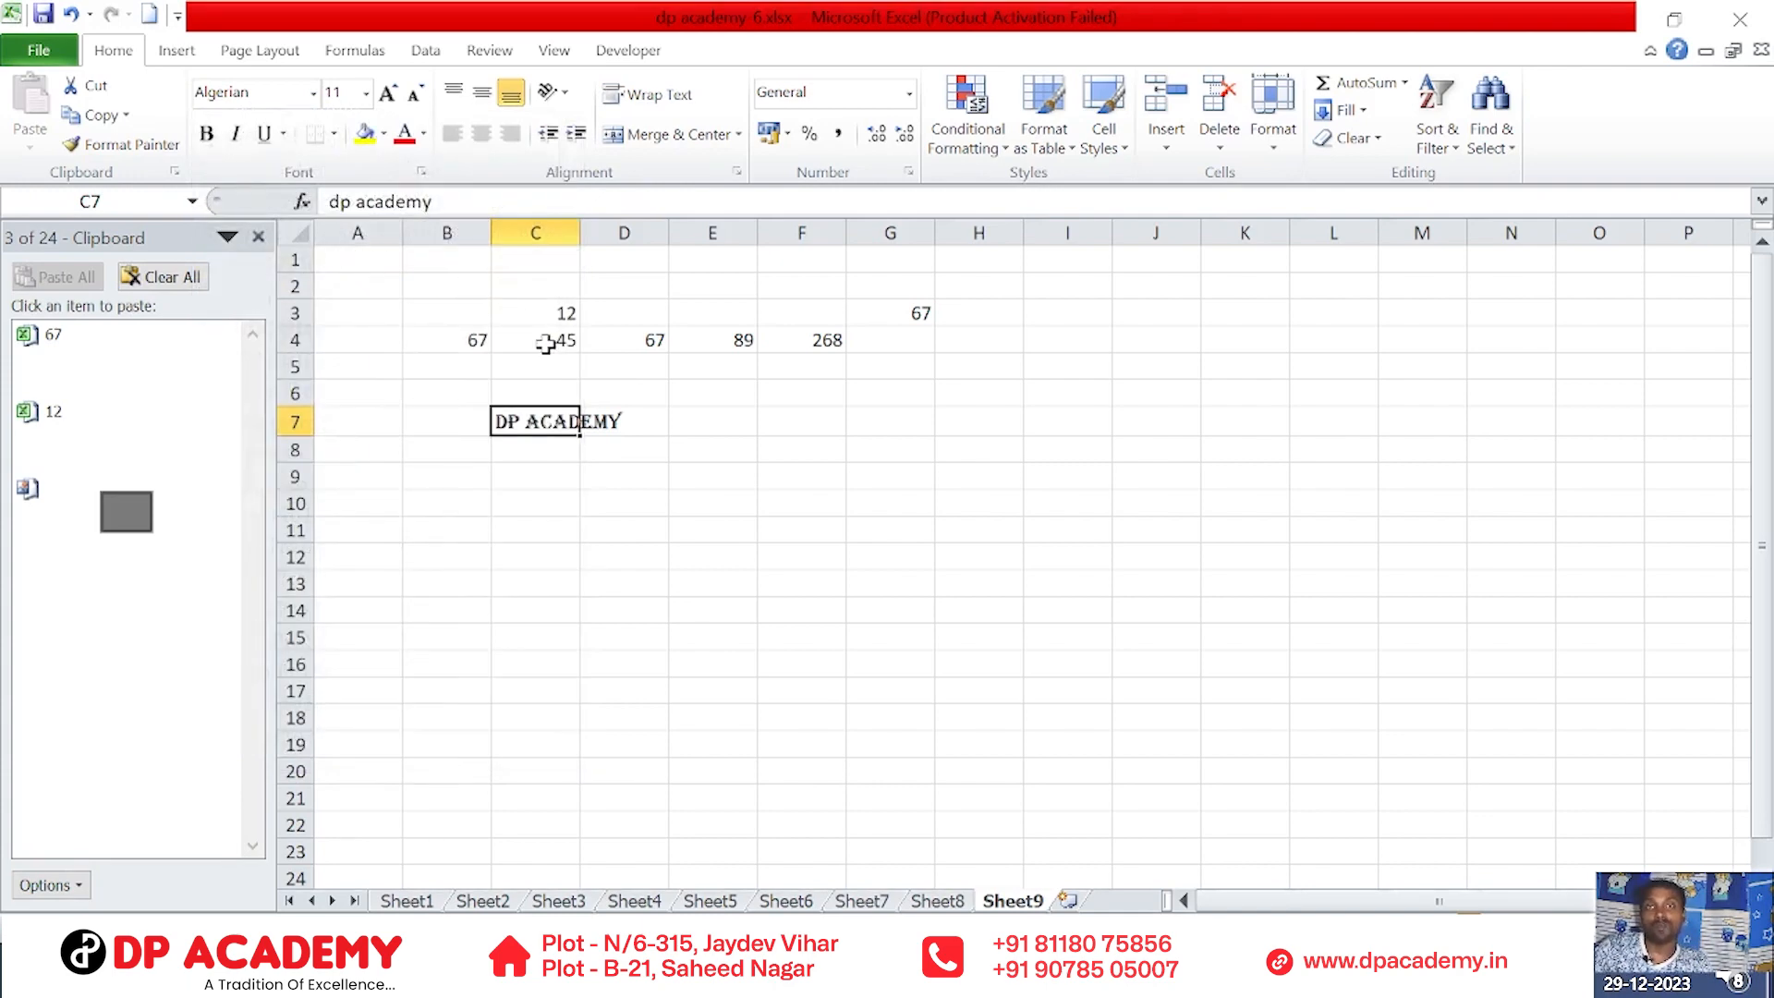
# Make the text in cell C7 bold and increase its font size to 22
pyautogui.click(207, 135)
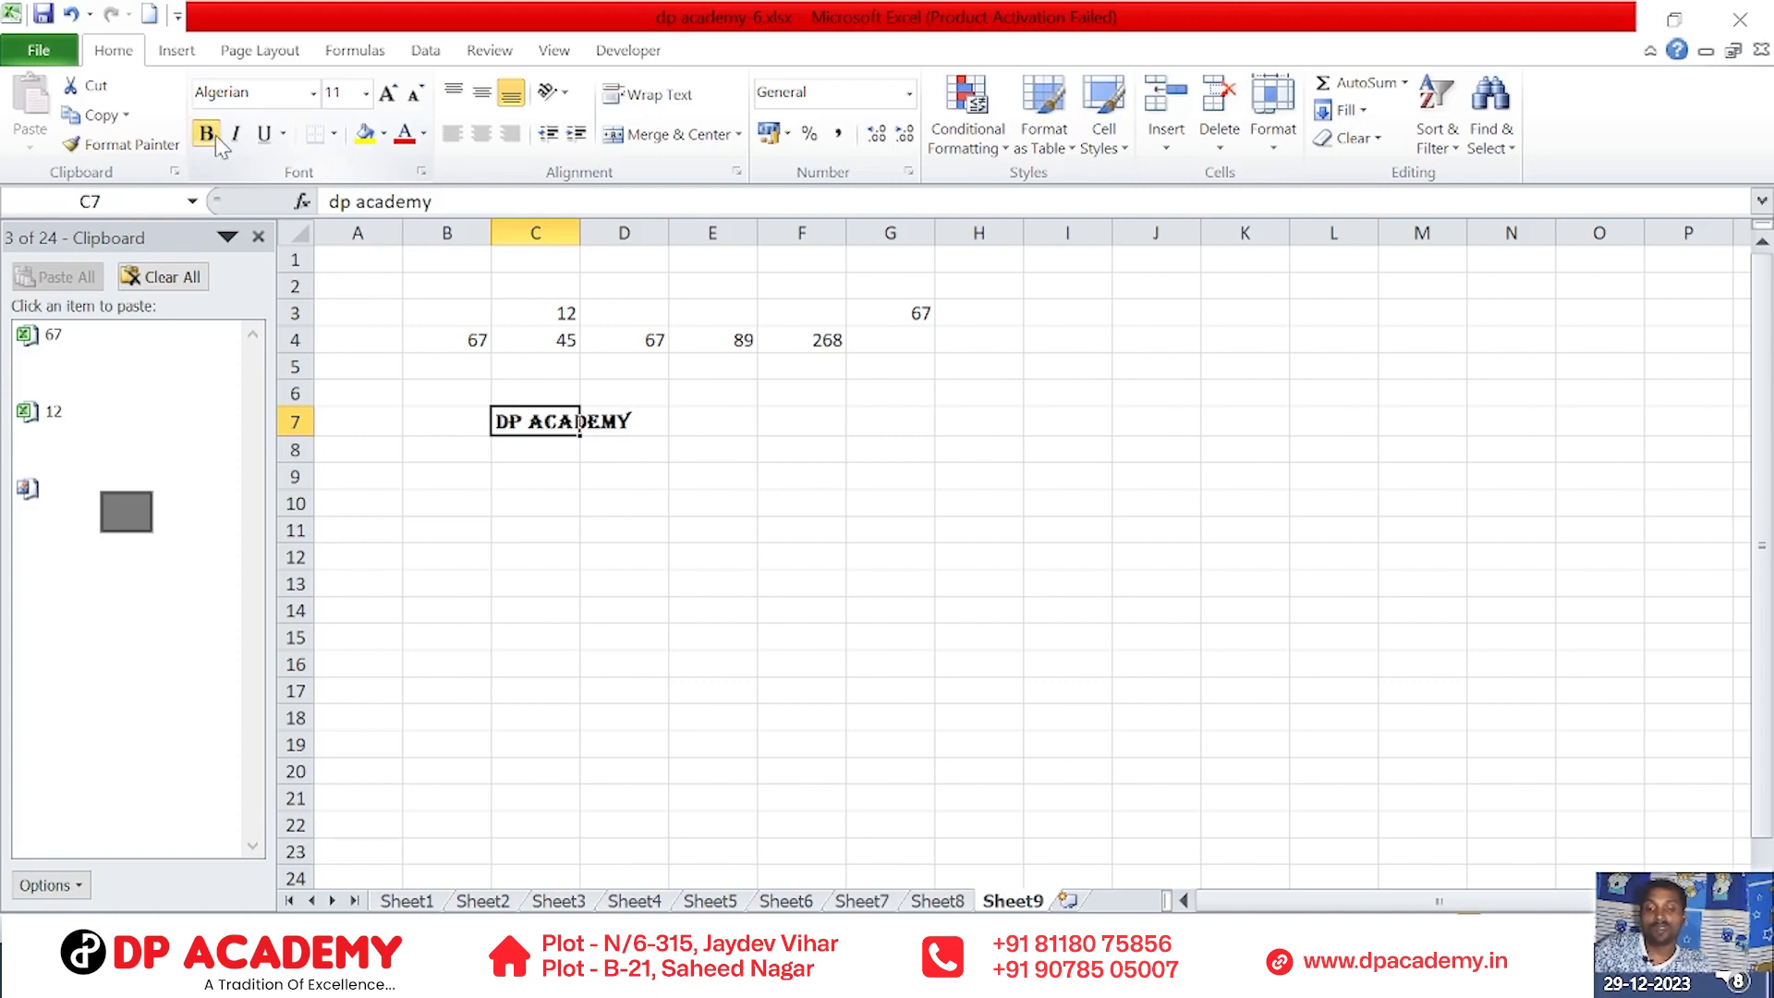
pyautogui.click(386, 94)
pyautogui.click(386, 94)
pyautogui.click(386, 94)
pyautogui.click(386, 94)
pyautogui.click(386, 94)
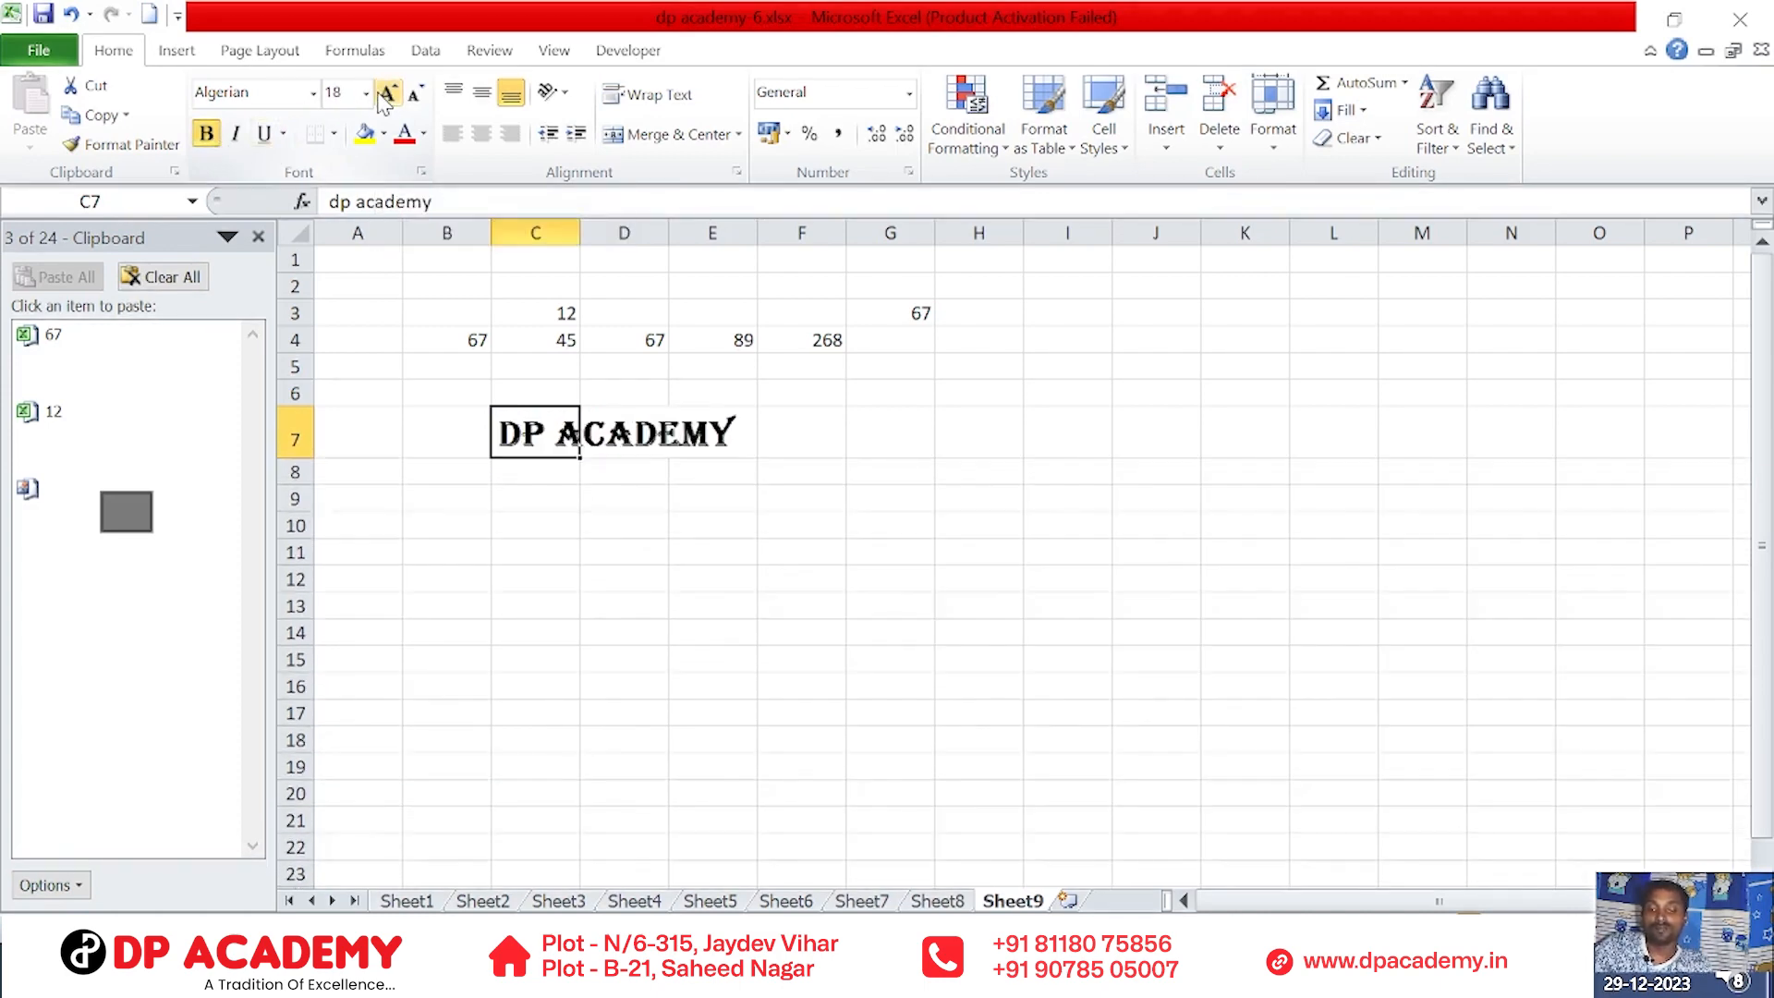
pyautogui.click(386, 94)
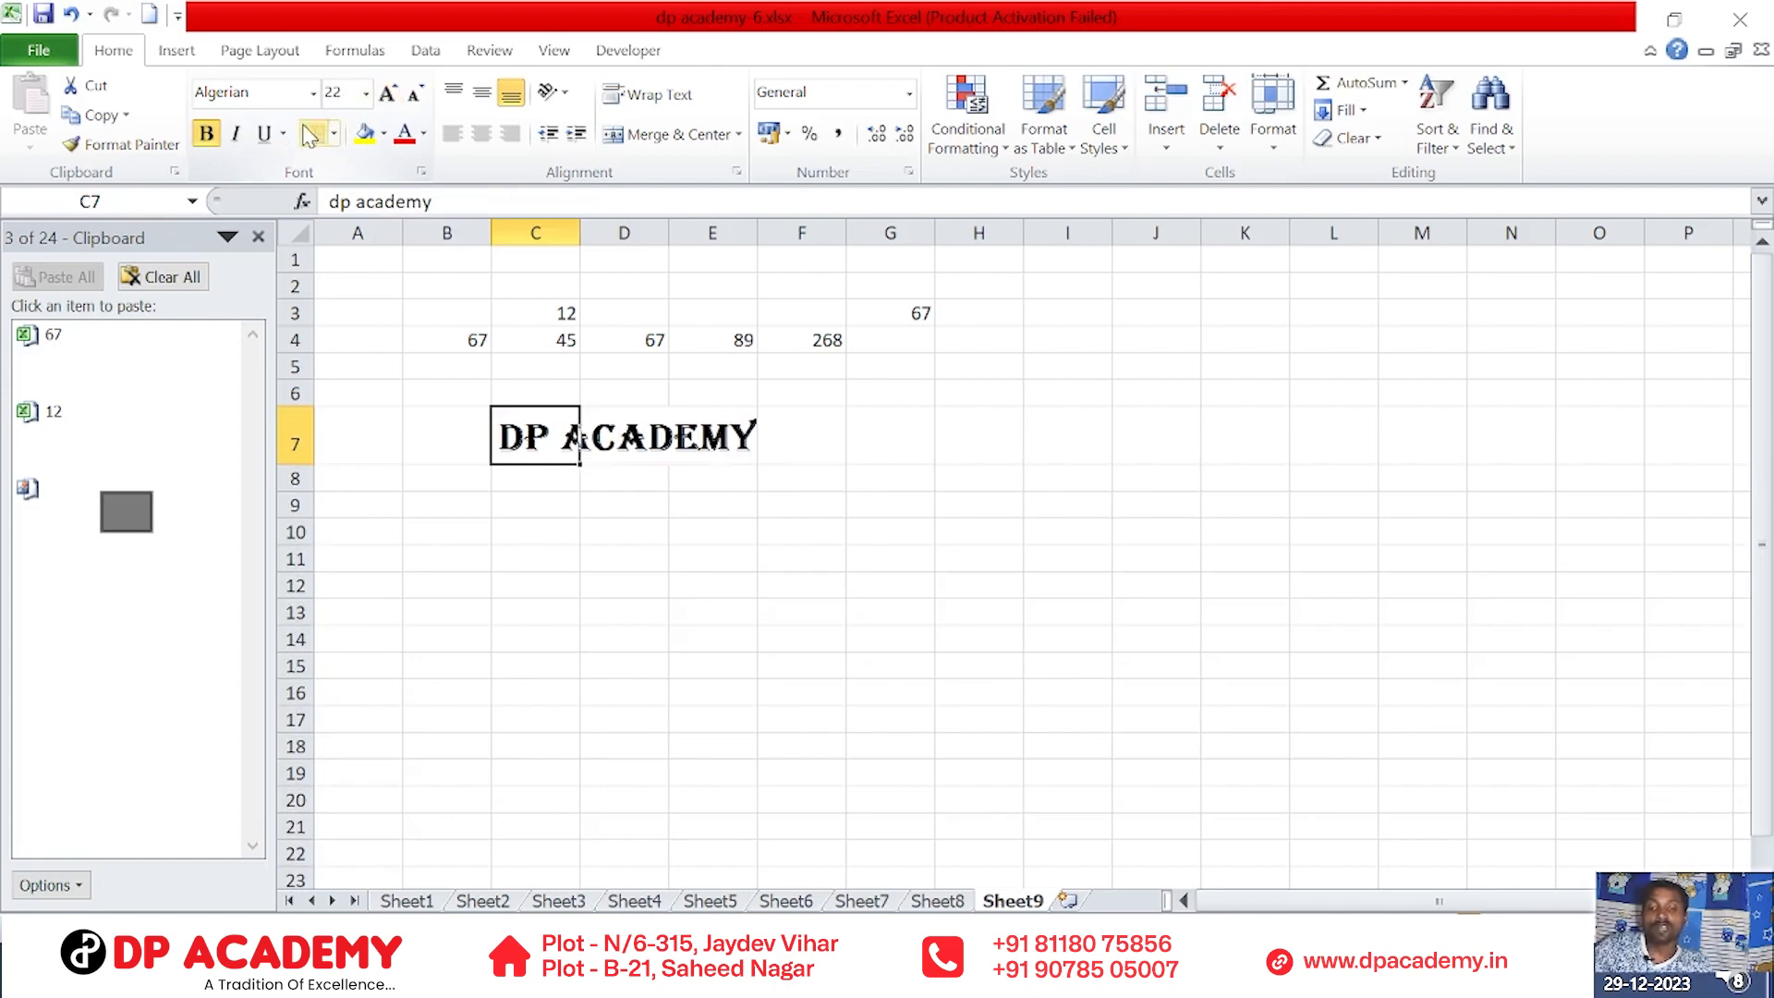
# Underline the text in cell C7 and colour it red
pyautogui.click(269, 145)
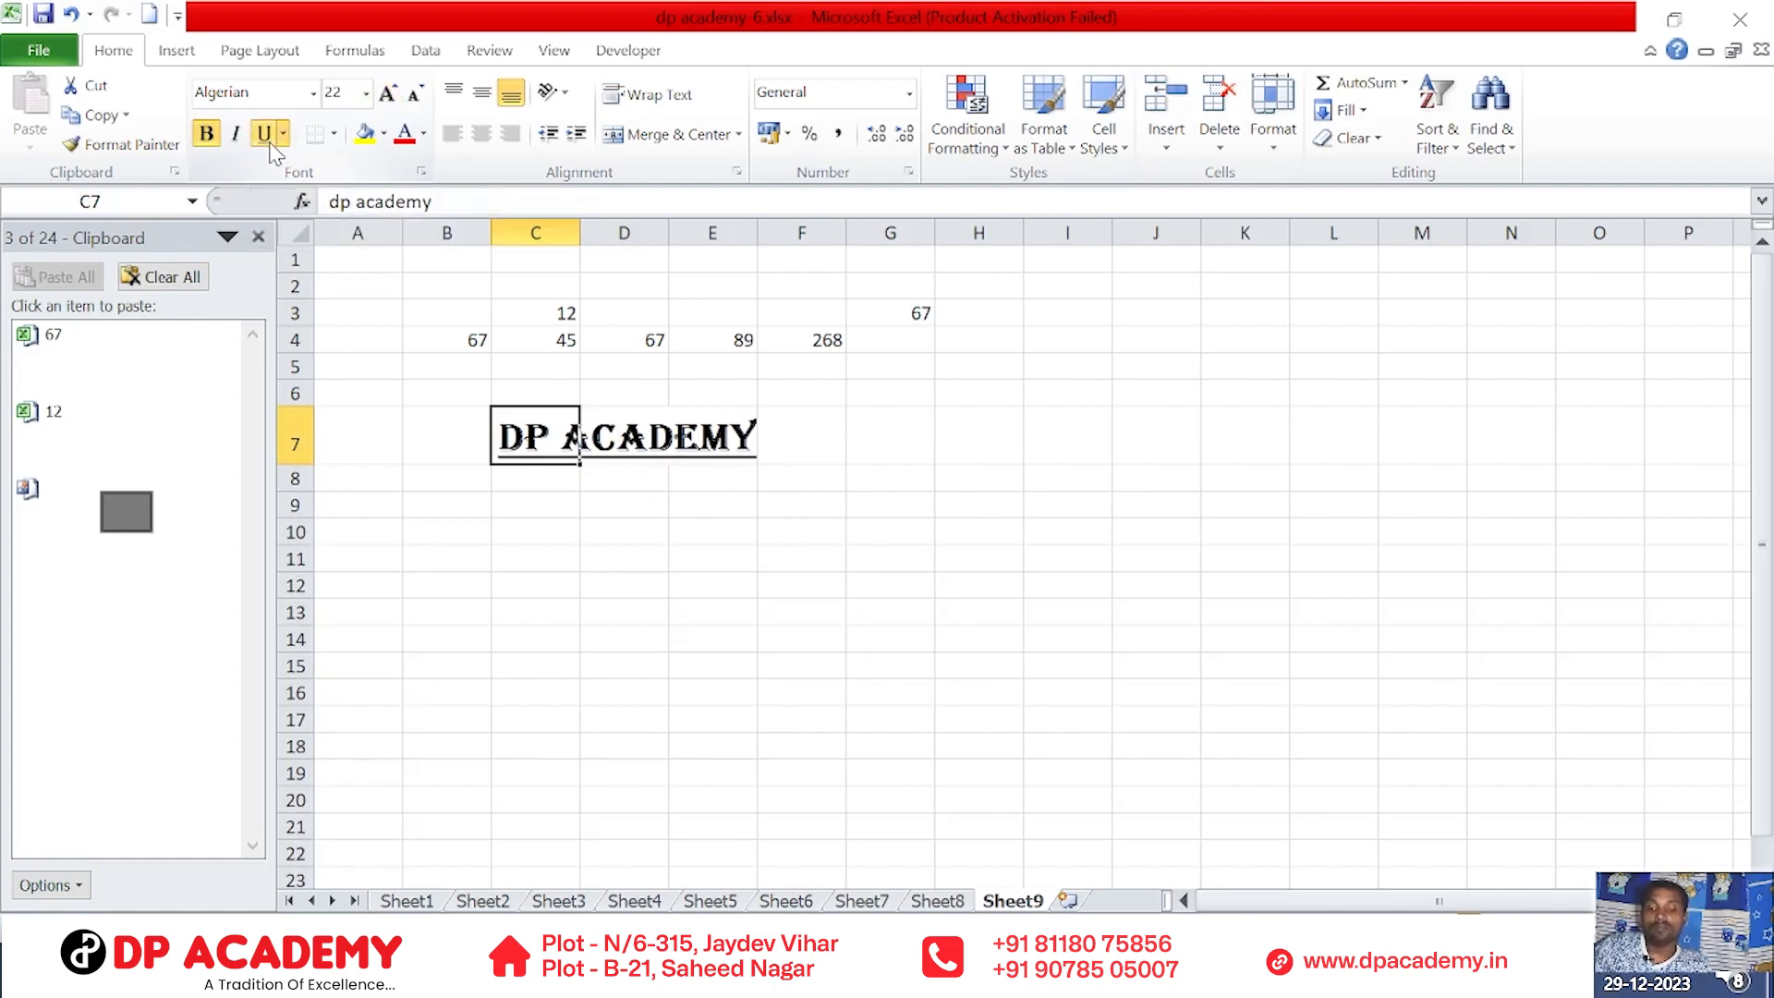
pyautogui.click(402, 135)
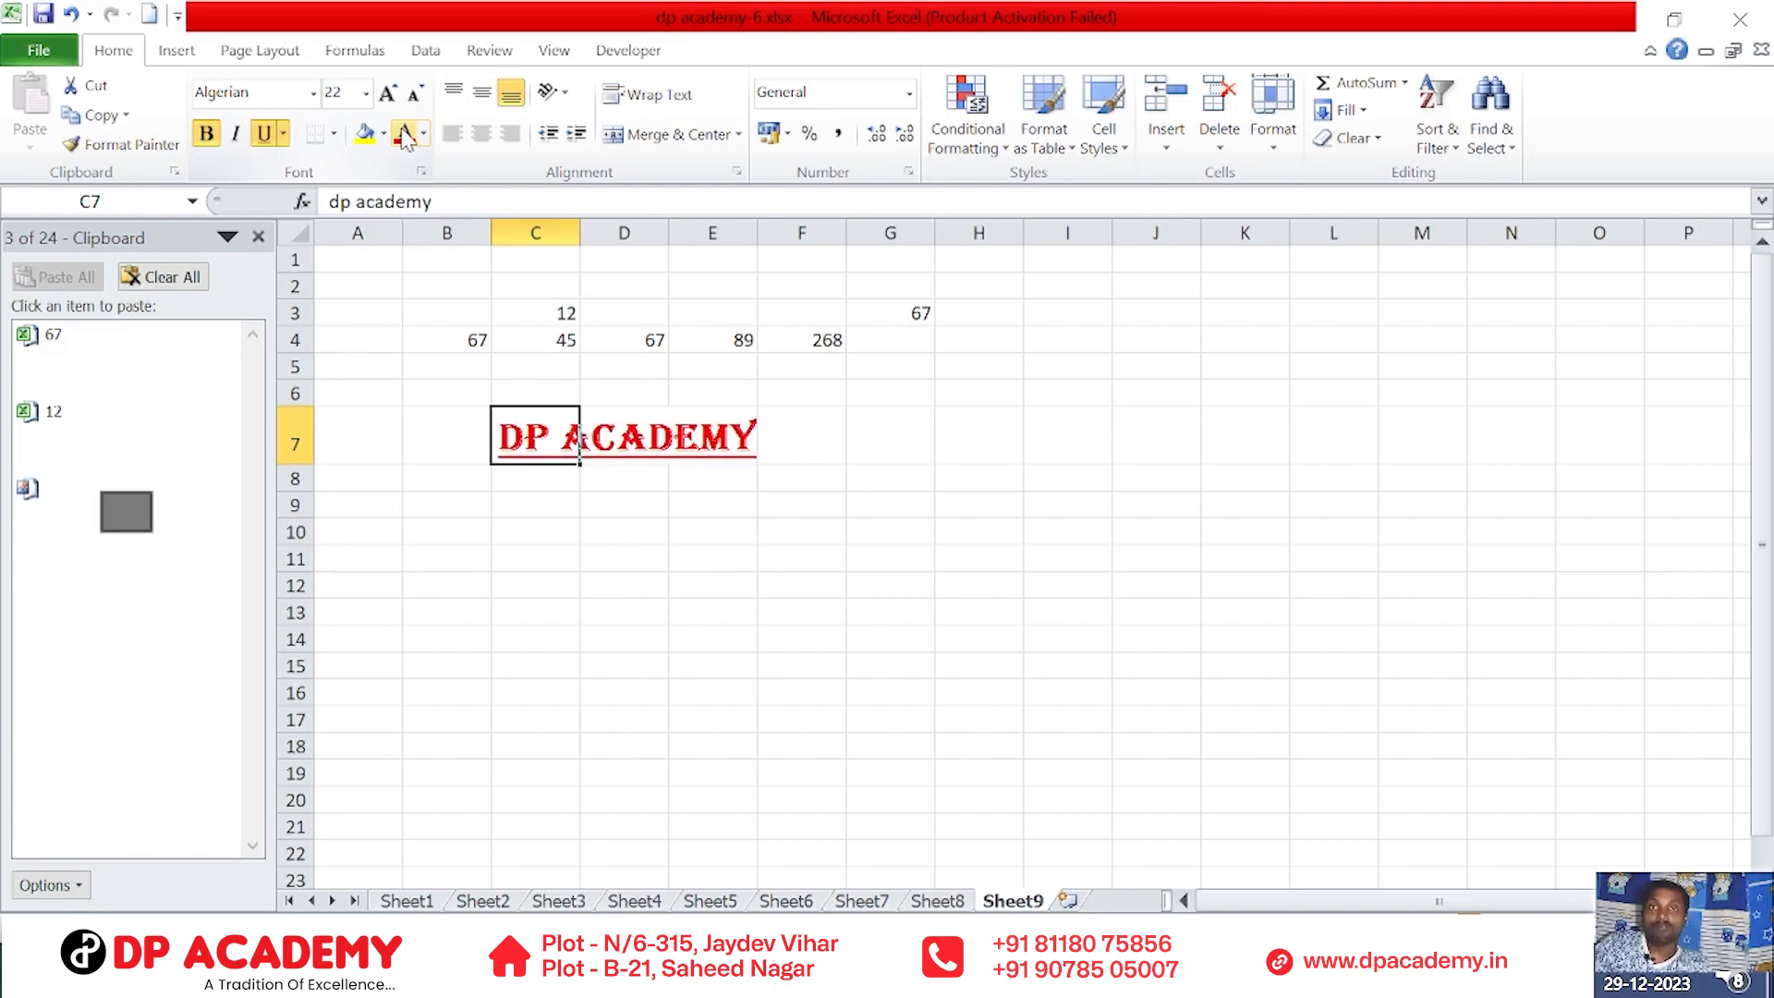
pyautogui.click(695, 567)
pyautogui.click(574, 437)
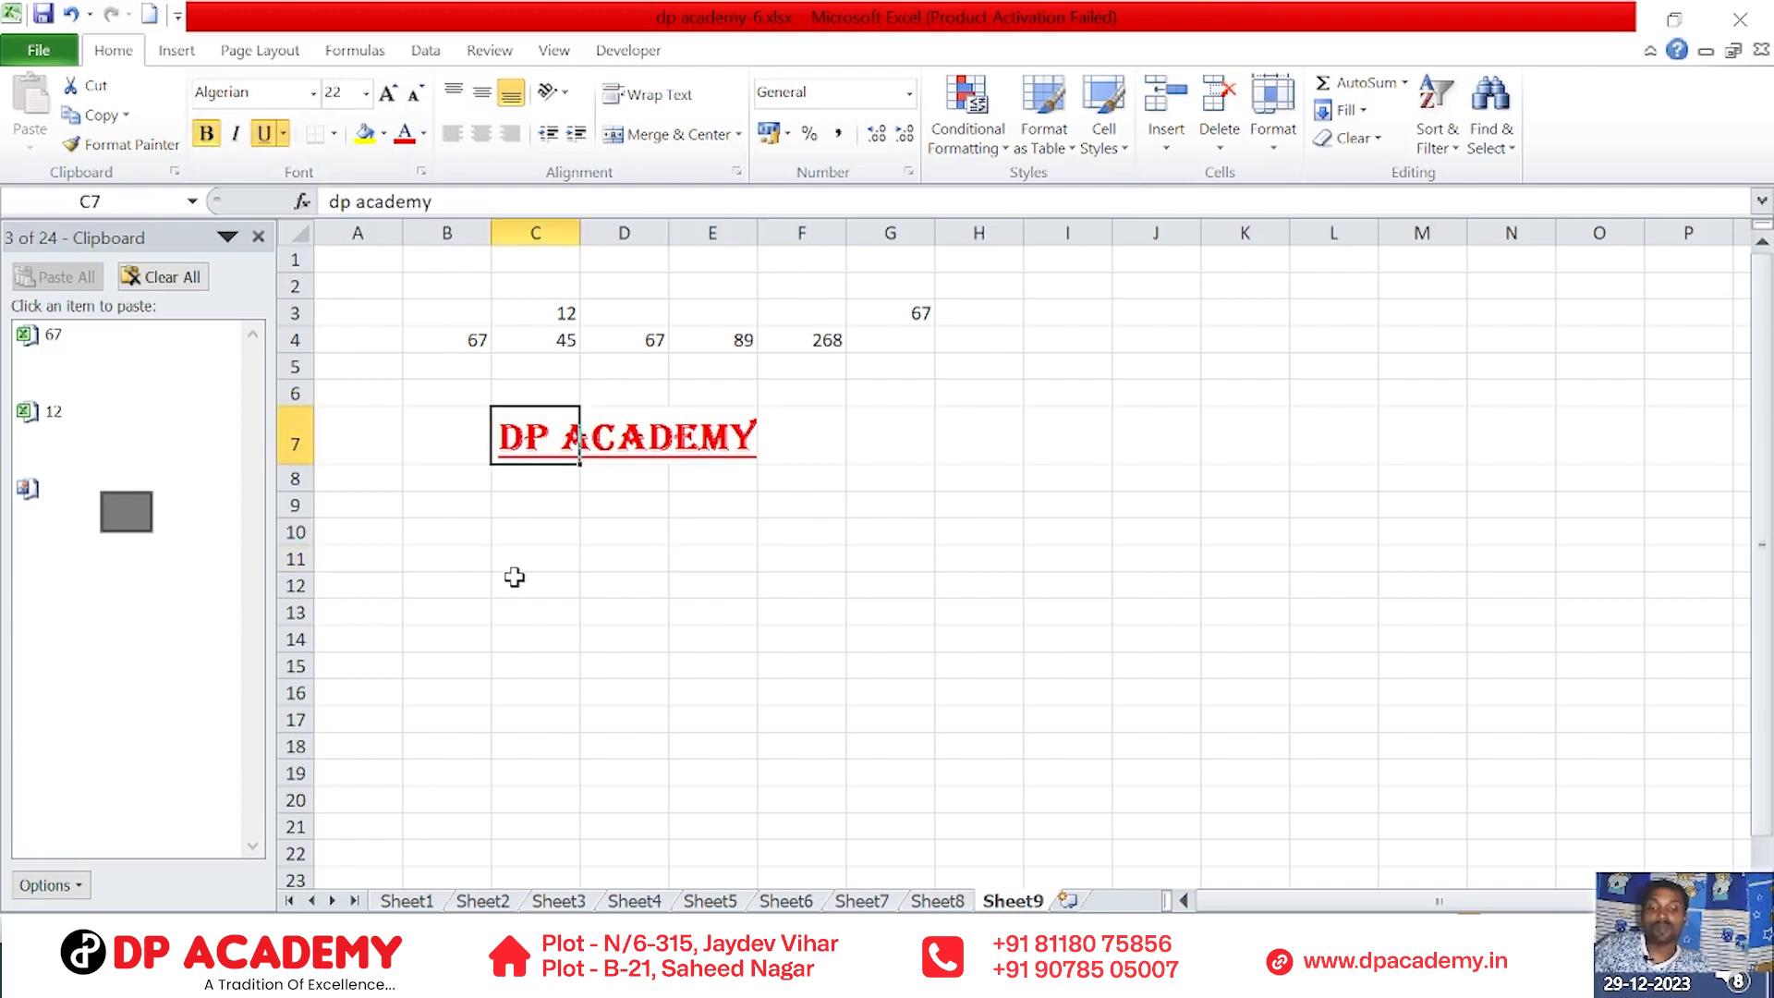
pyautogui.click(819, 498)
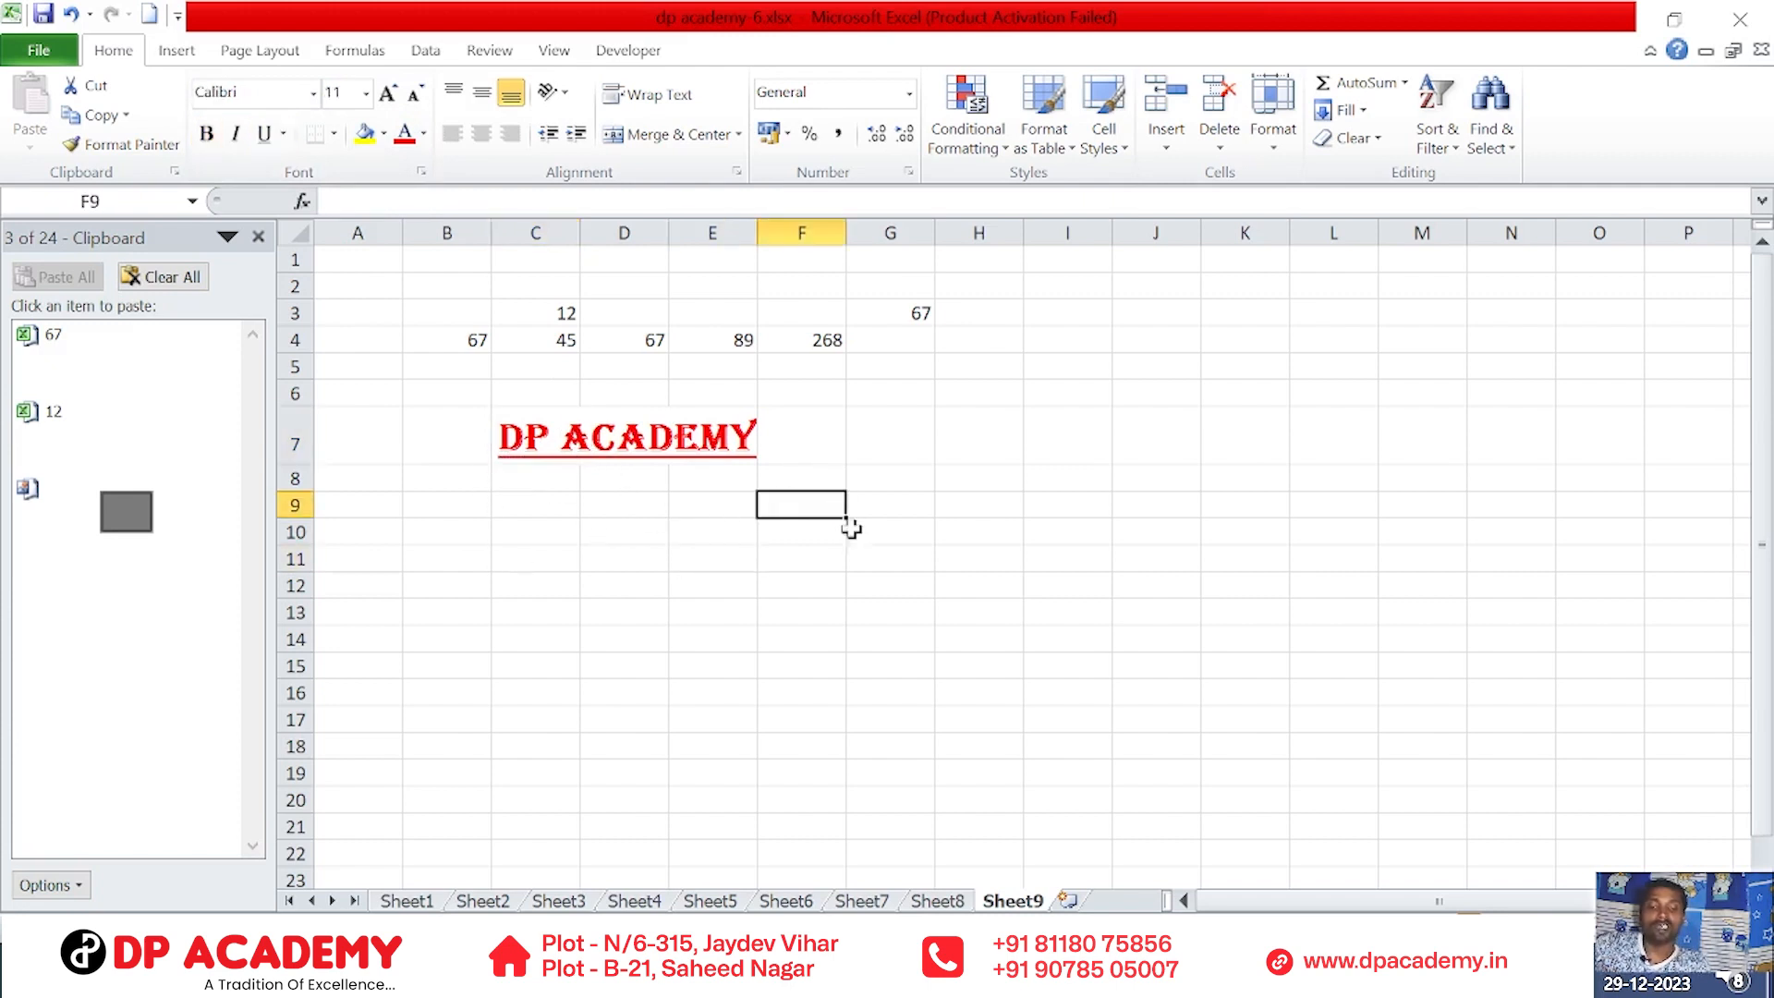
# Enter the plain text "dp academy" in cell I8, then select the formatted cell C7
pyautogui.click(929, 642)
pyautogui.click(1033, 460)
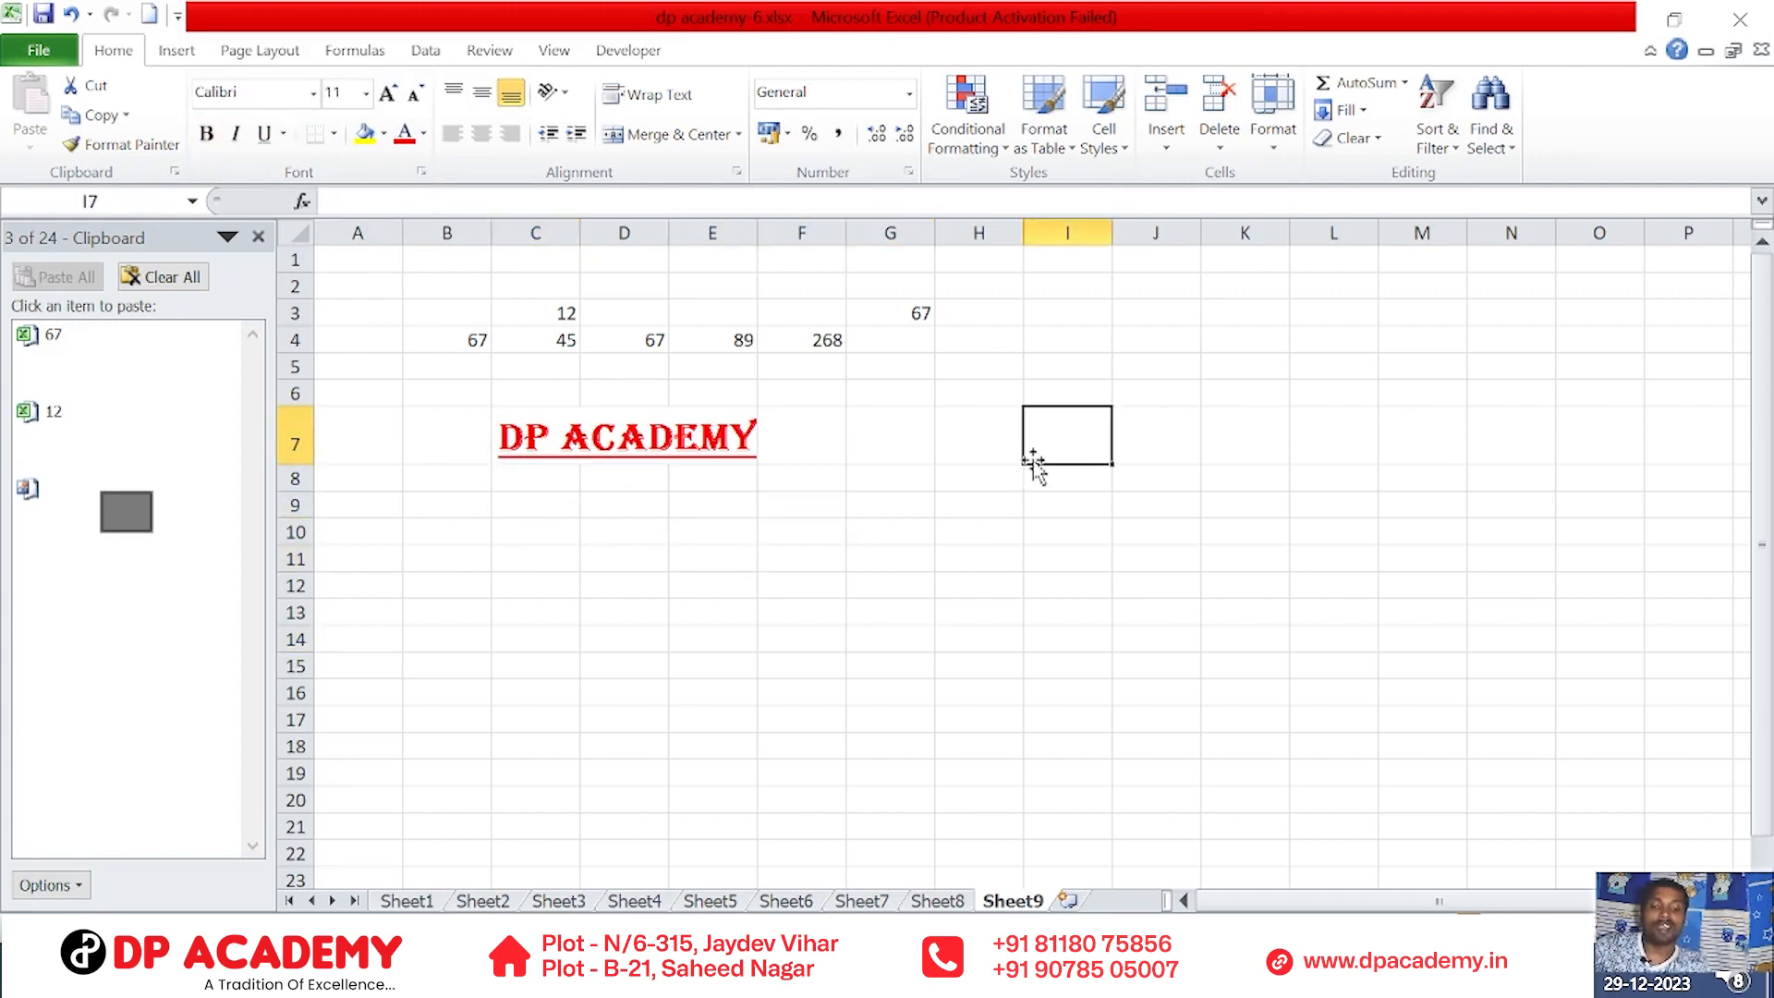
pyautogui.click(1077, 485)
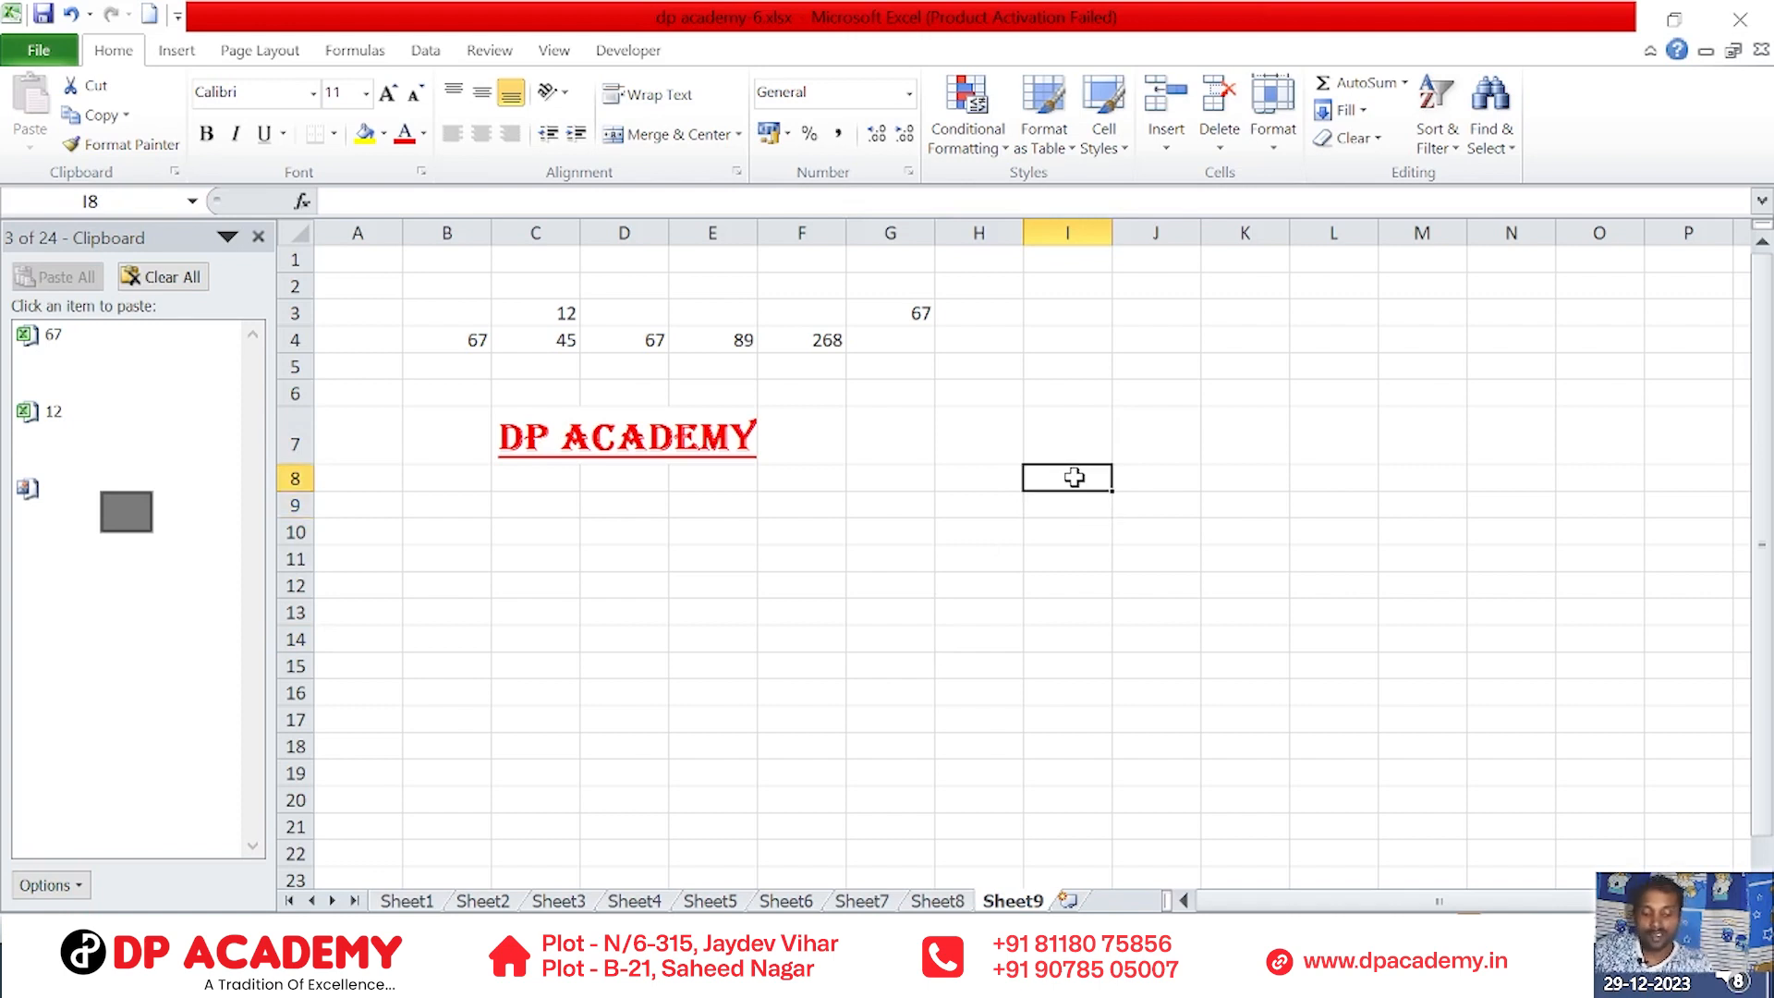
pyautogui.write('d')
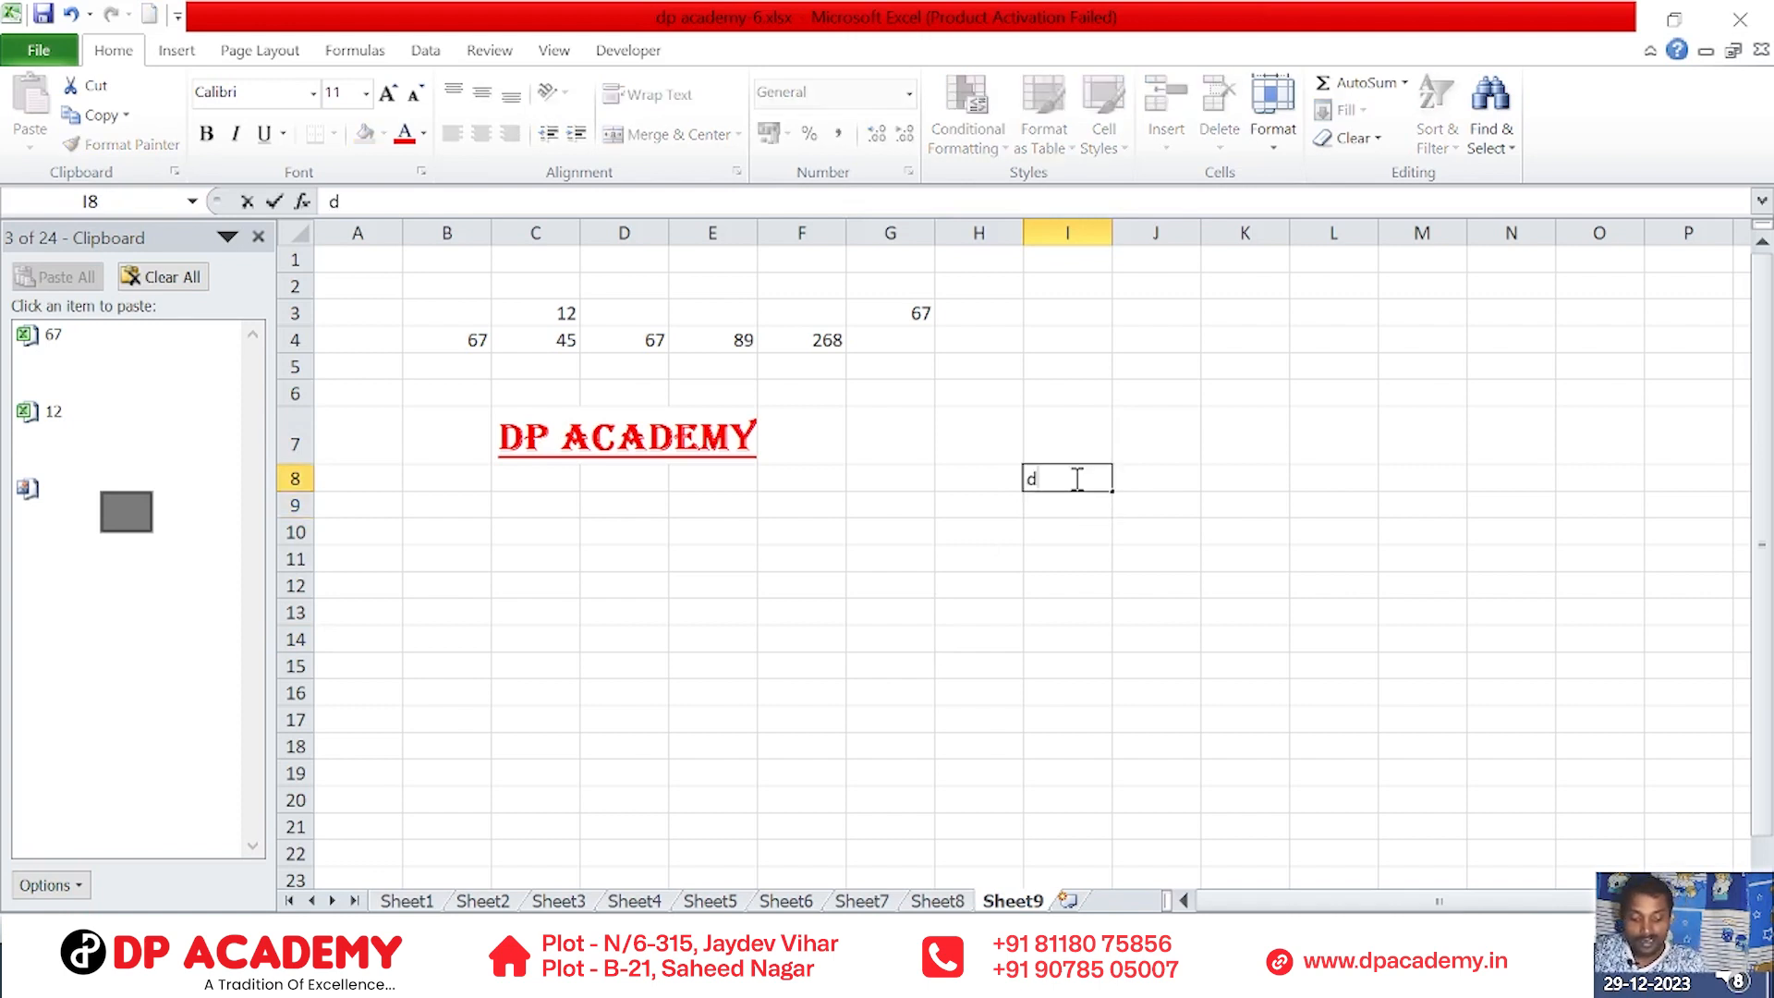
pyautogui.write('p a')
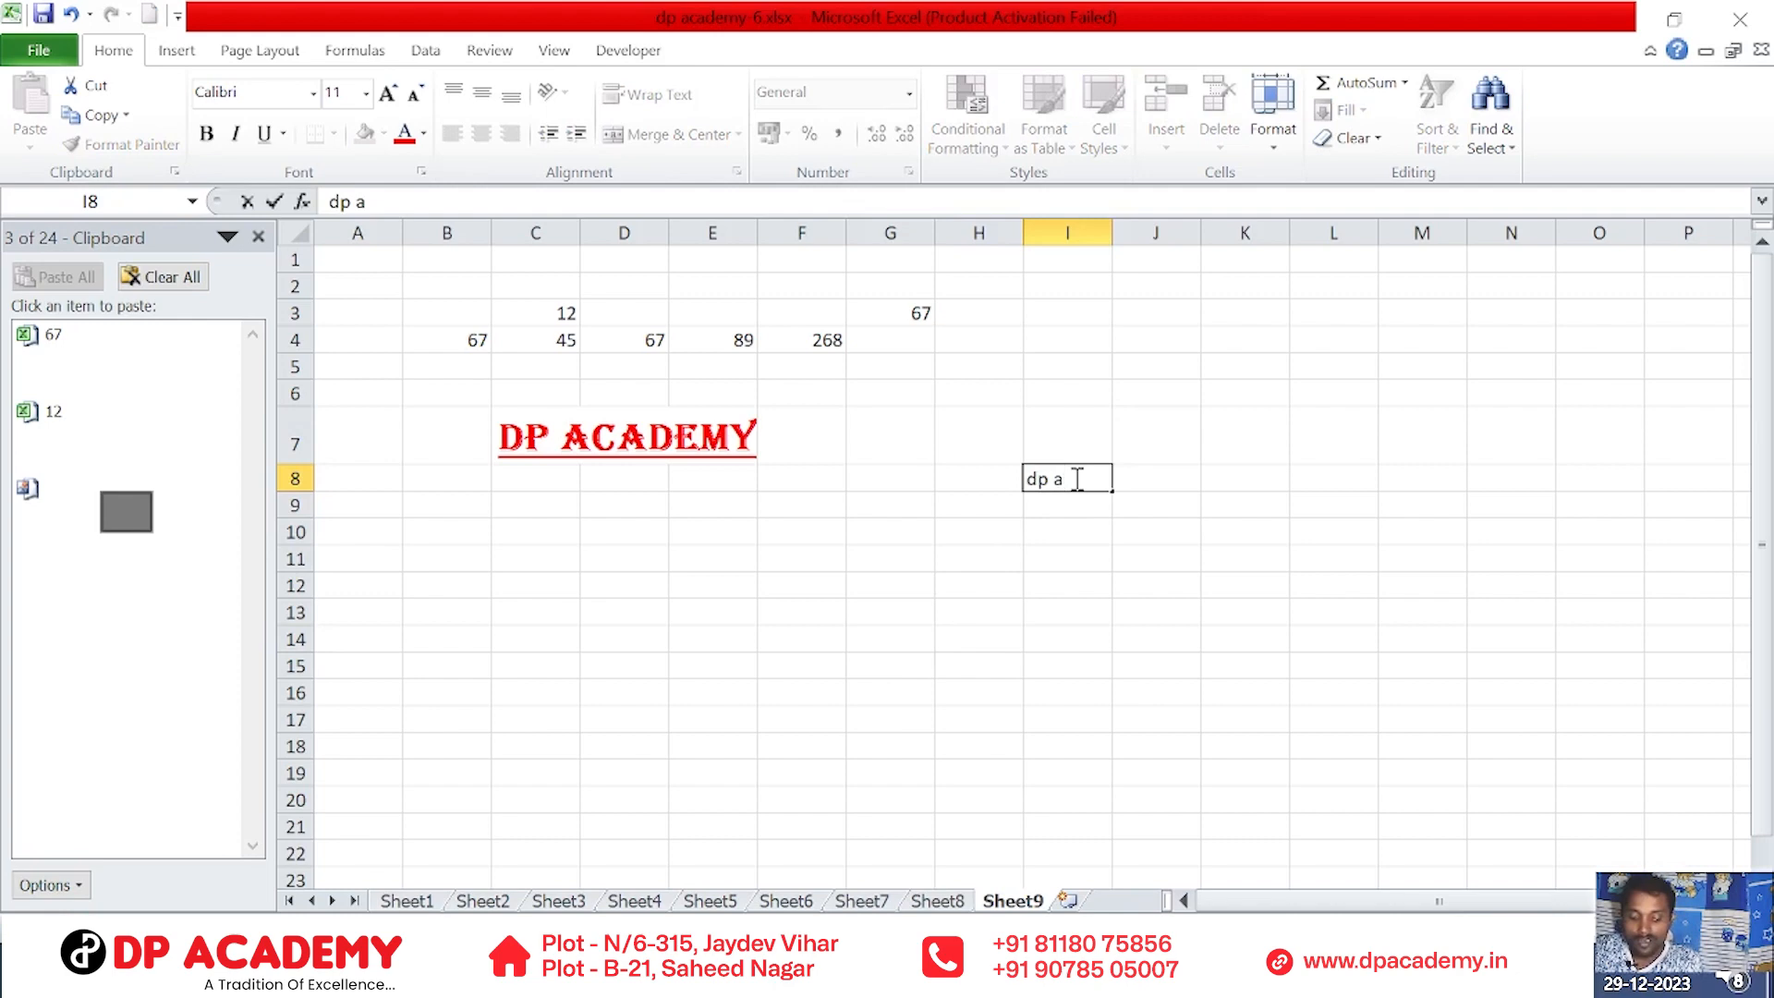
pyautogui.write('cadem')
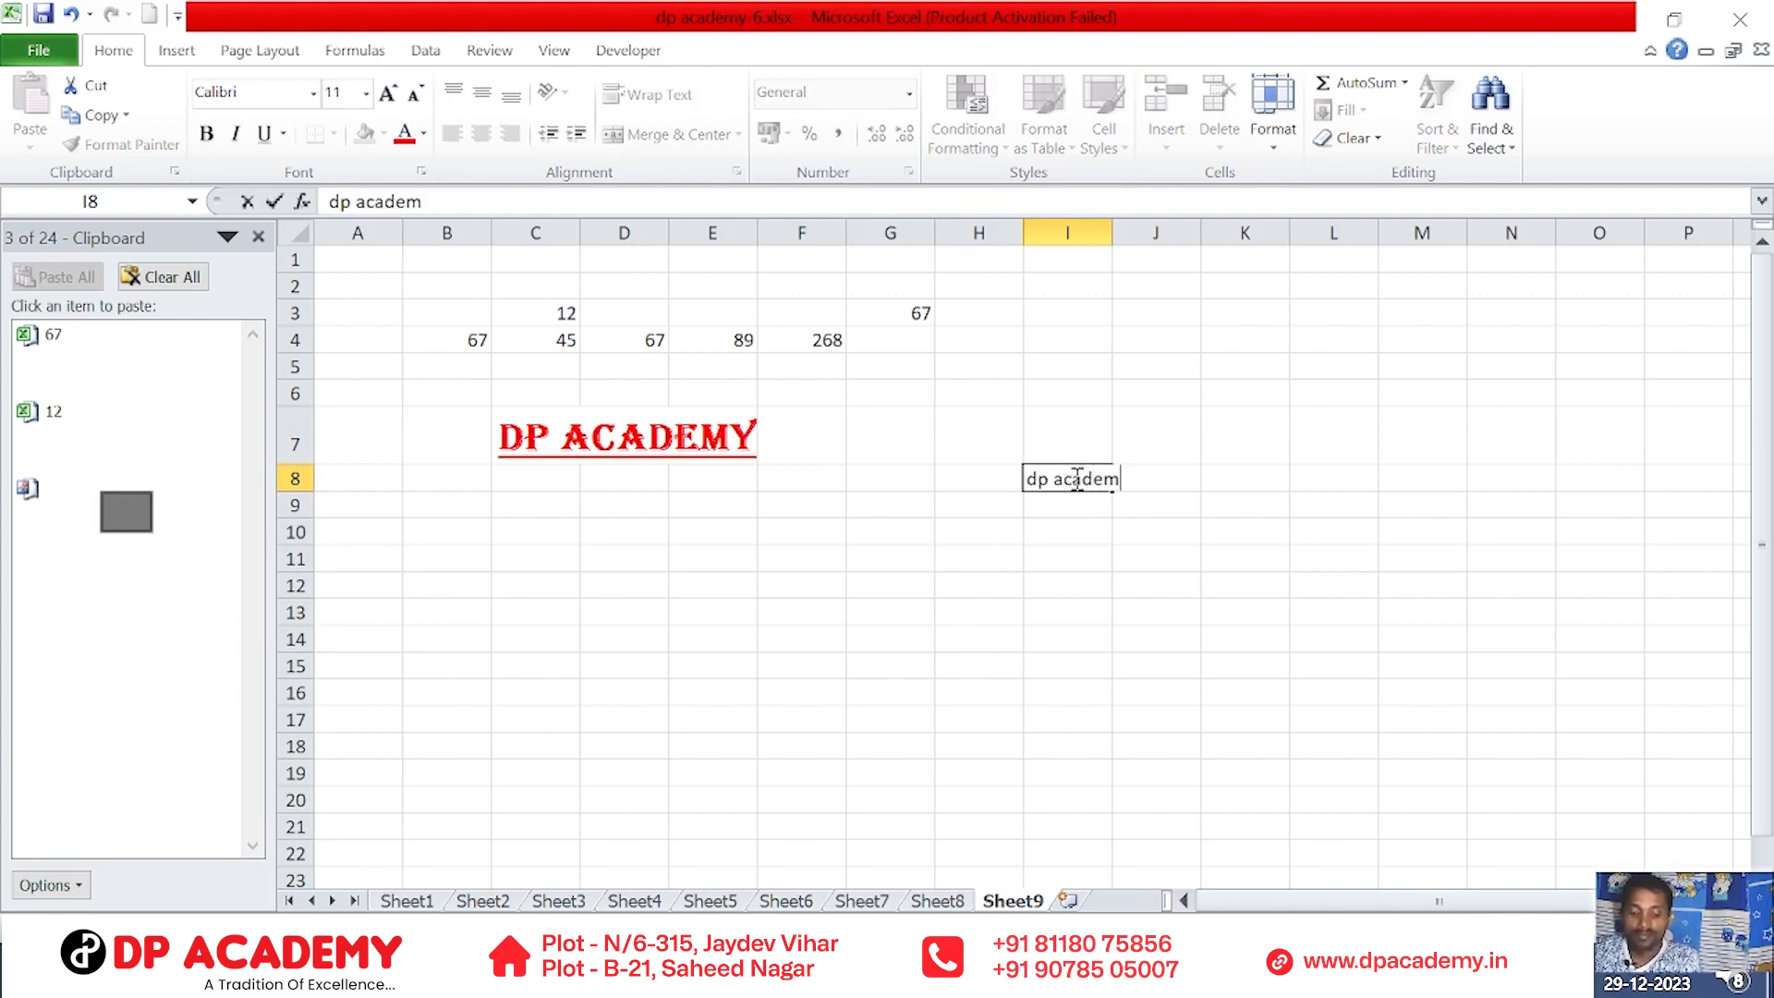
pyautogui.write('y')
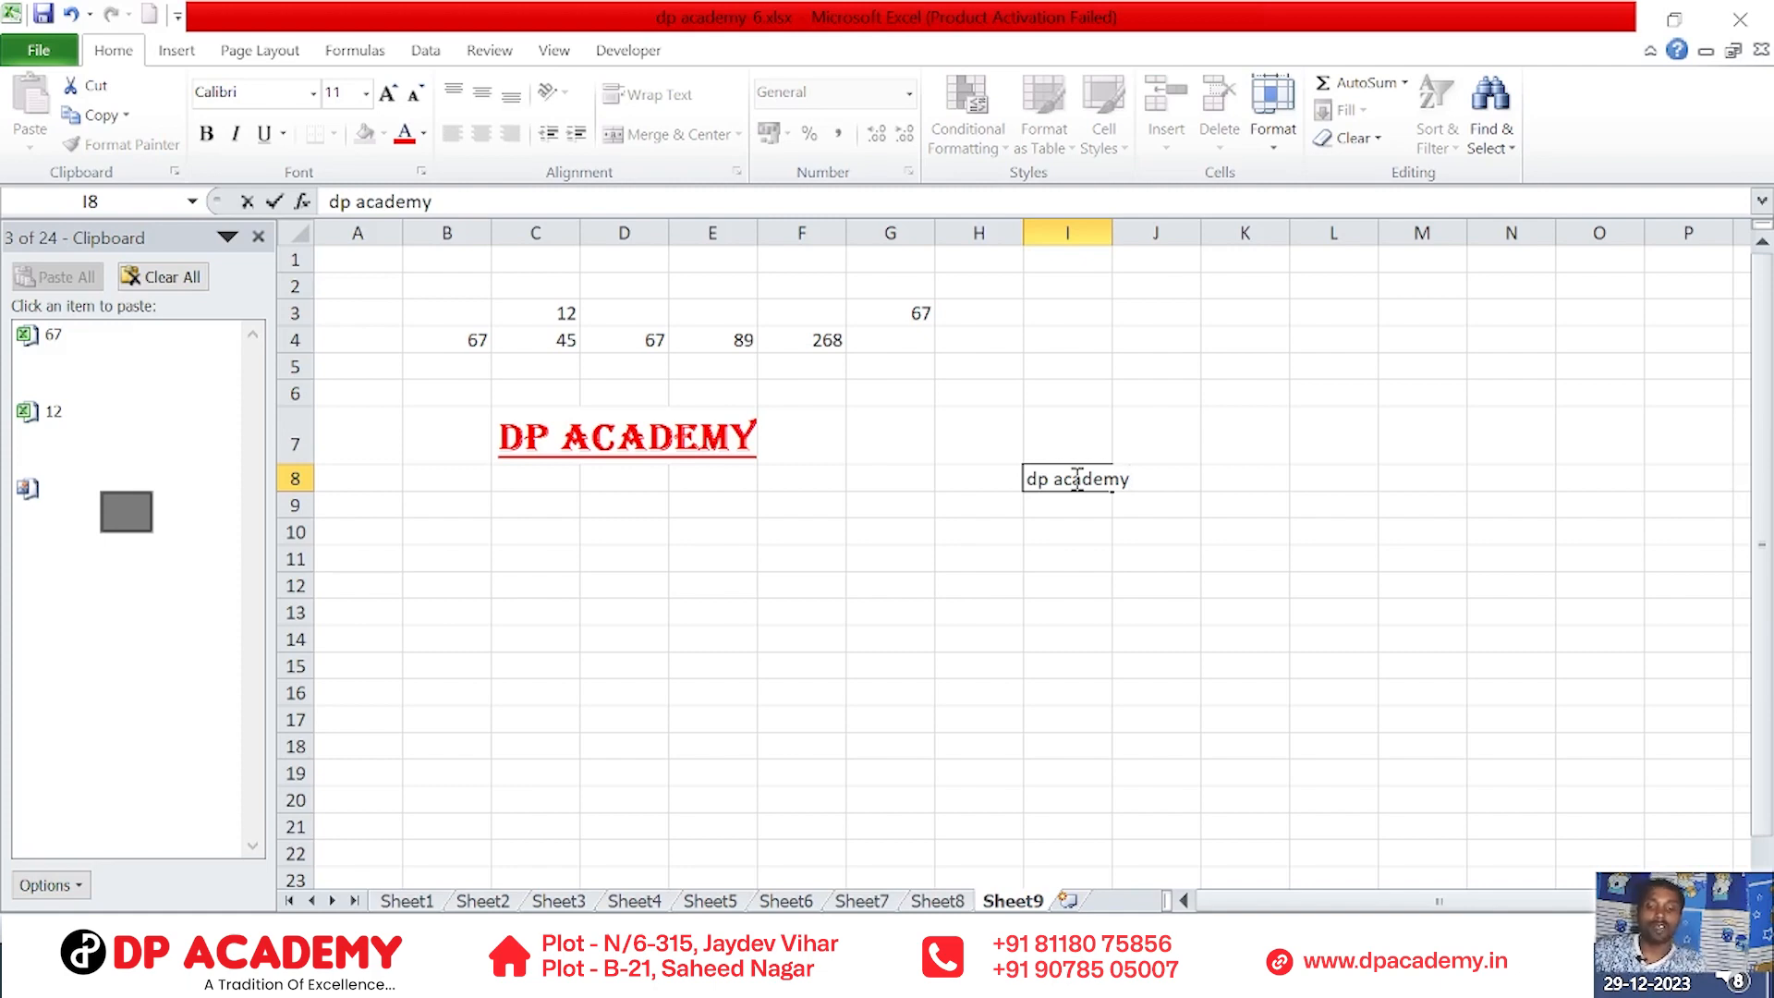
pyautogui.click(521, 434)
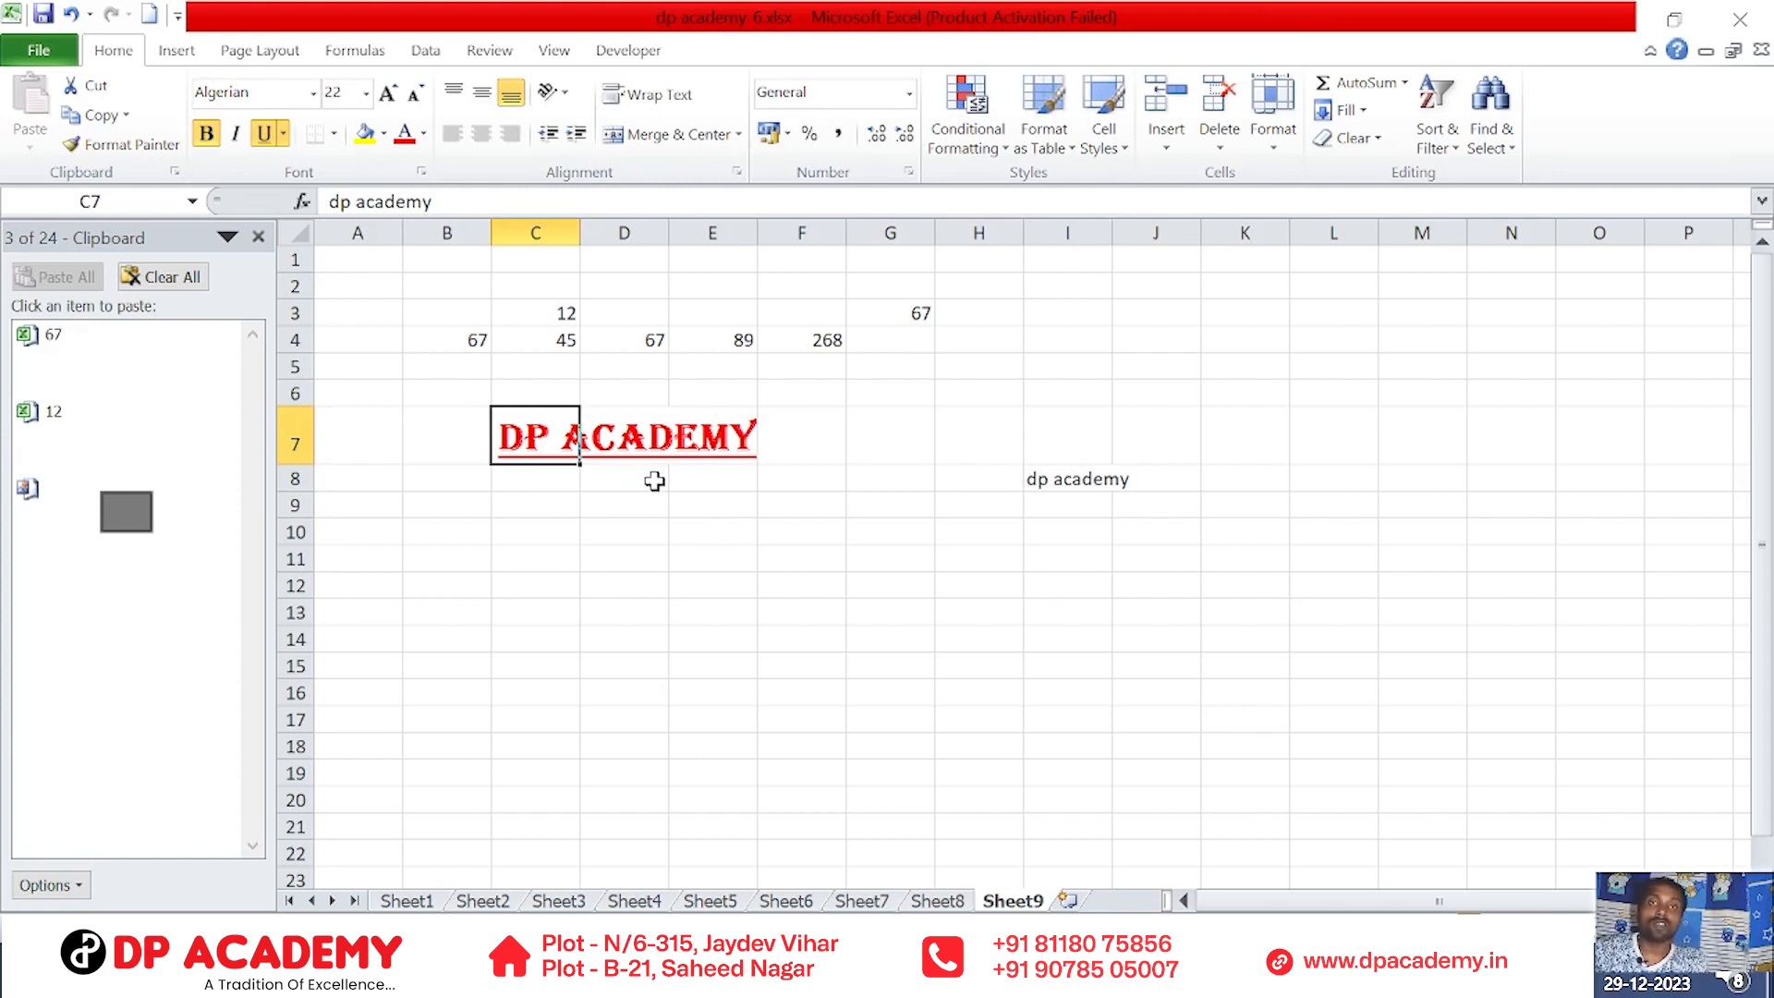
# Copy the formatting of the "dp academy" text in cell C7 onto the plain text in cell I8 with Format Painter
pyautogui.click(1093, 480)
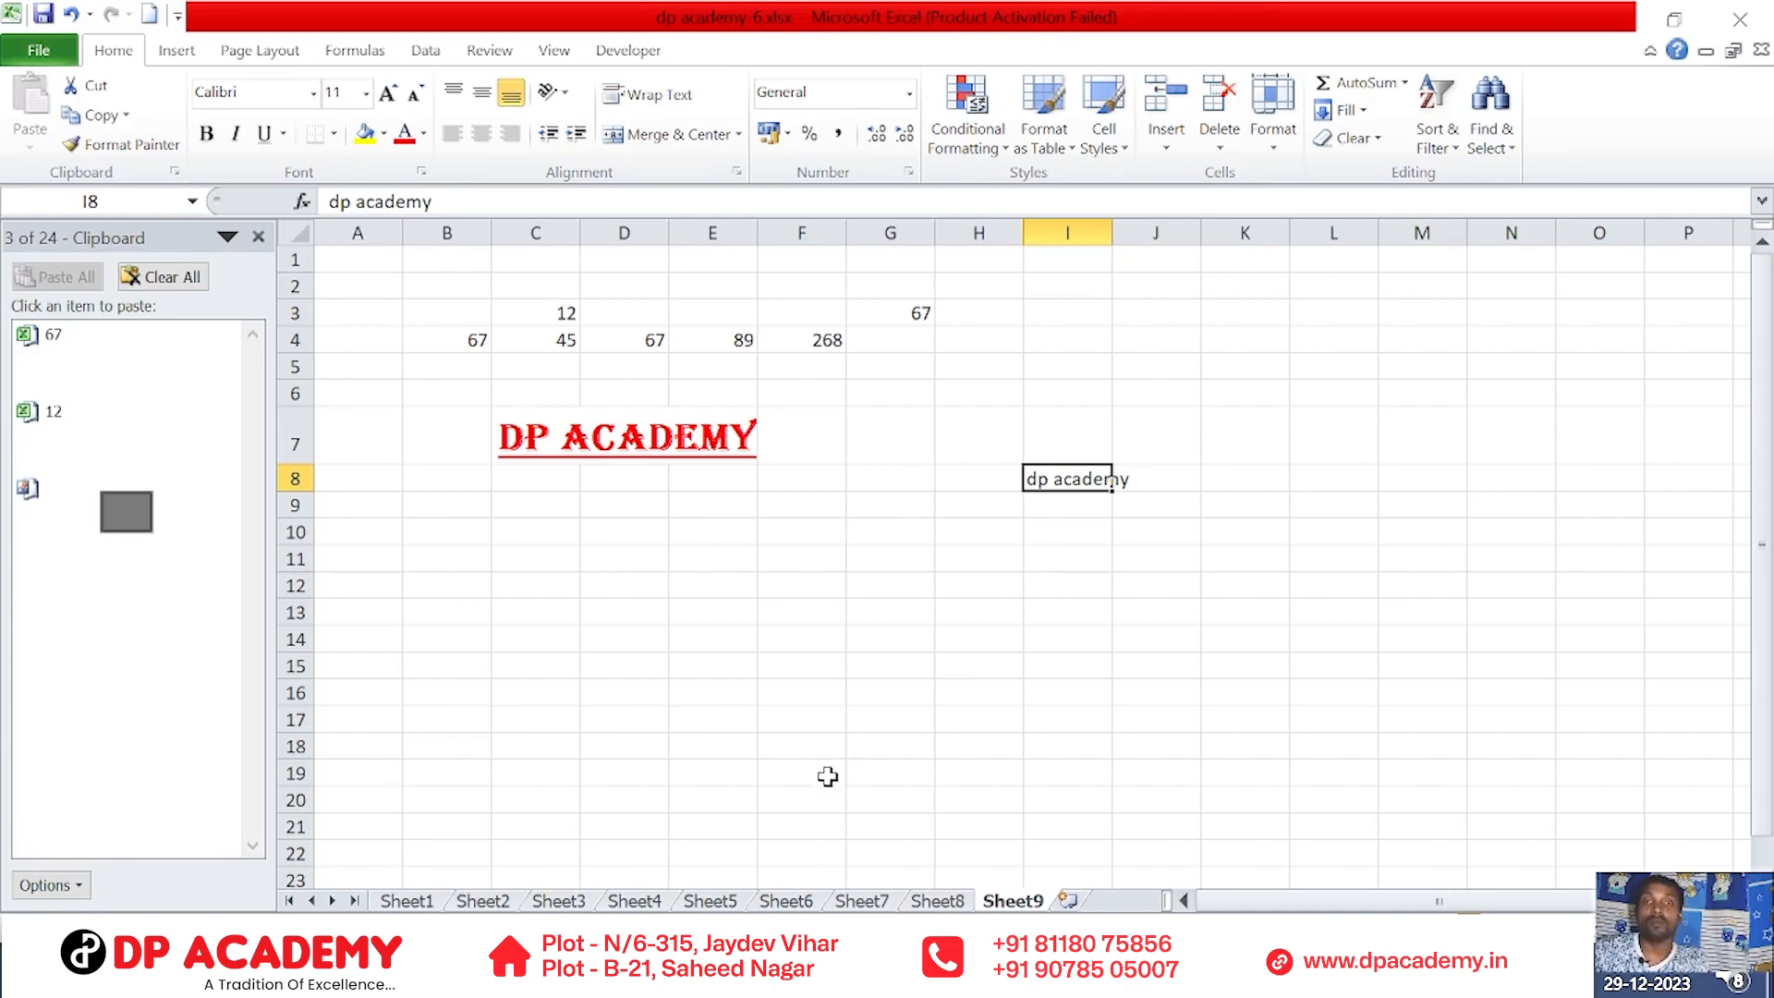
pyautogui.click(832, 660)
pyautogui.click(575, 441)
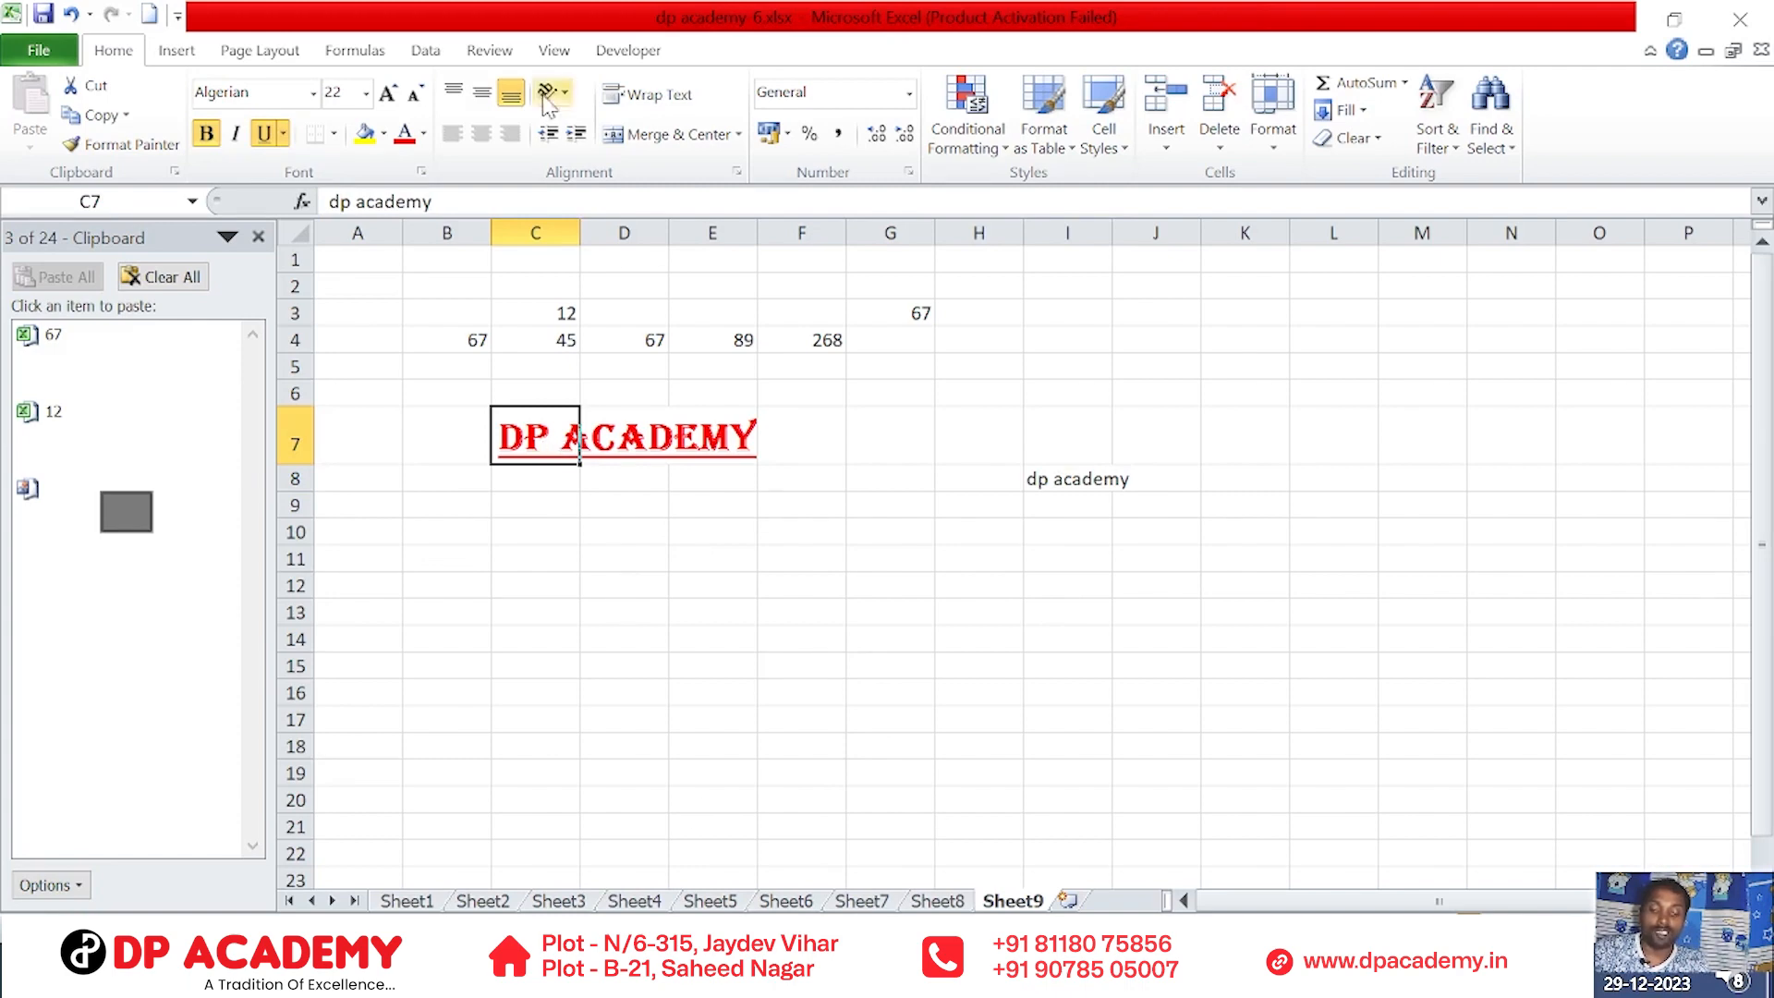
pyautogui.click(131, 148)
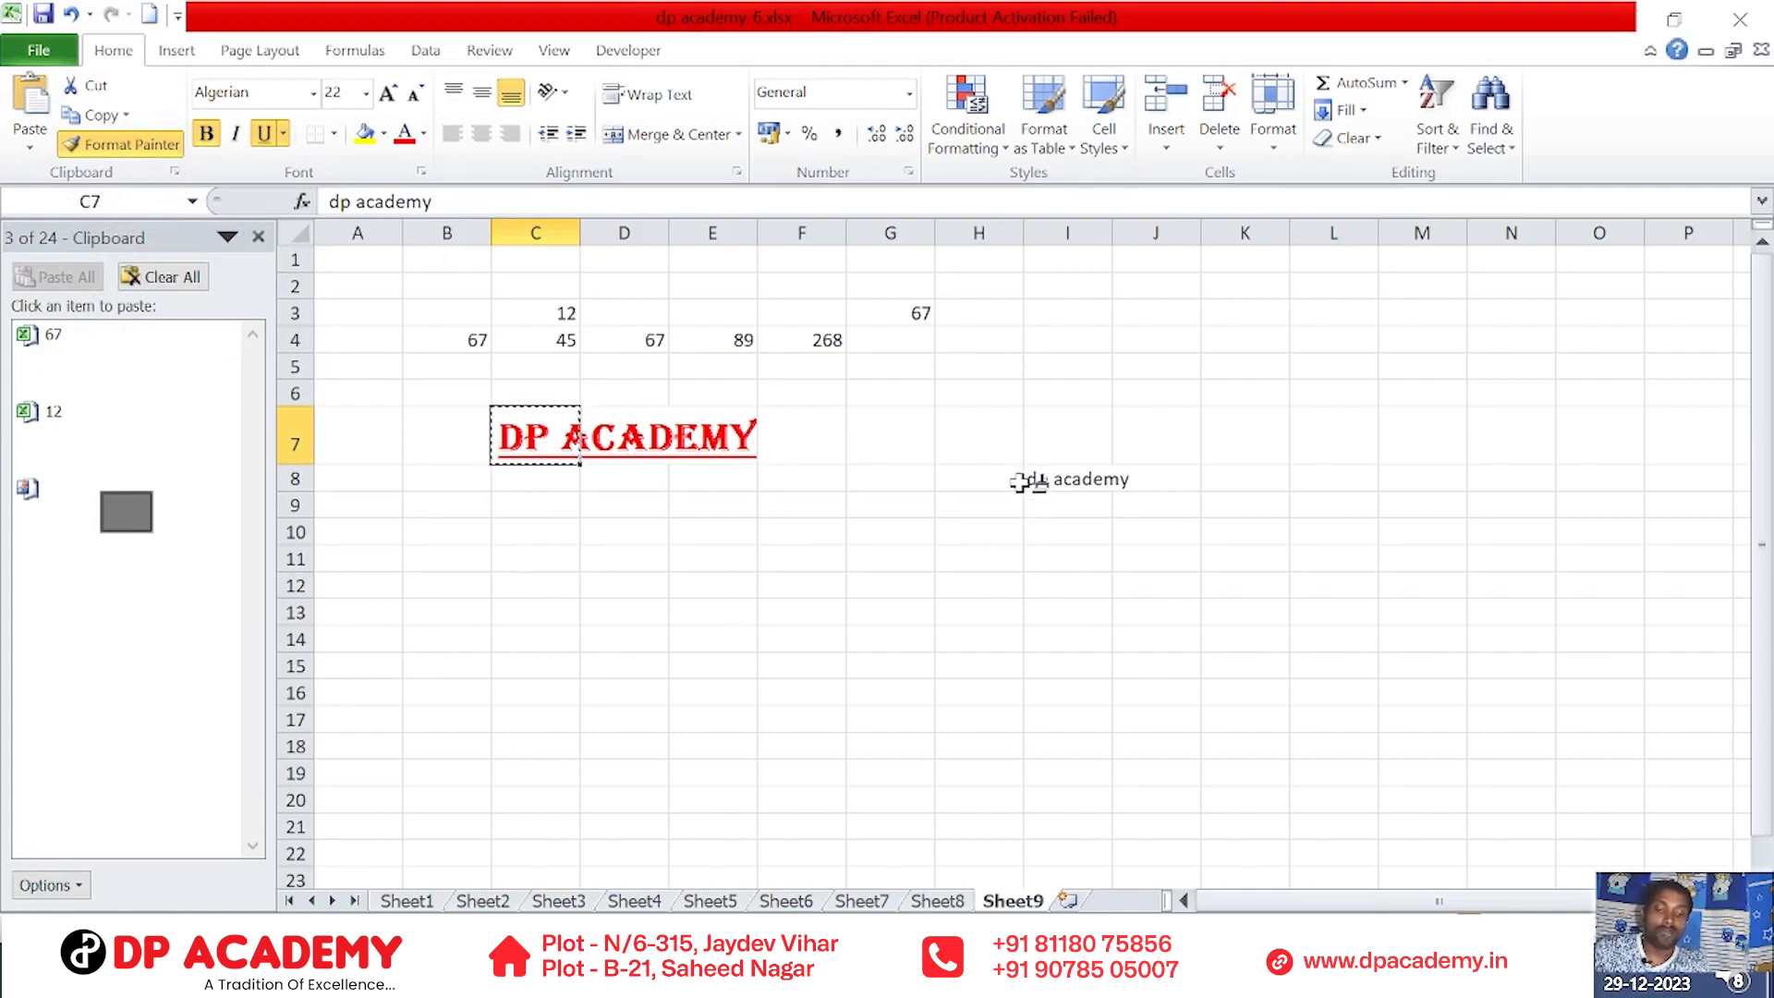
pyautogui.click(1058, 474)
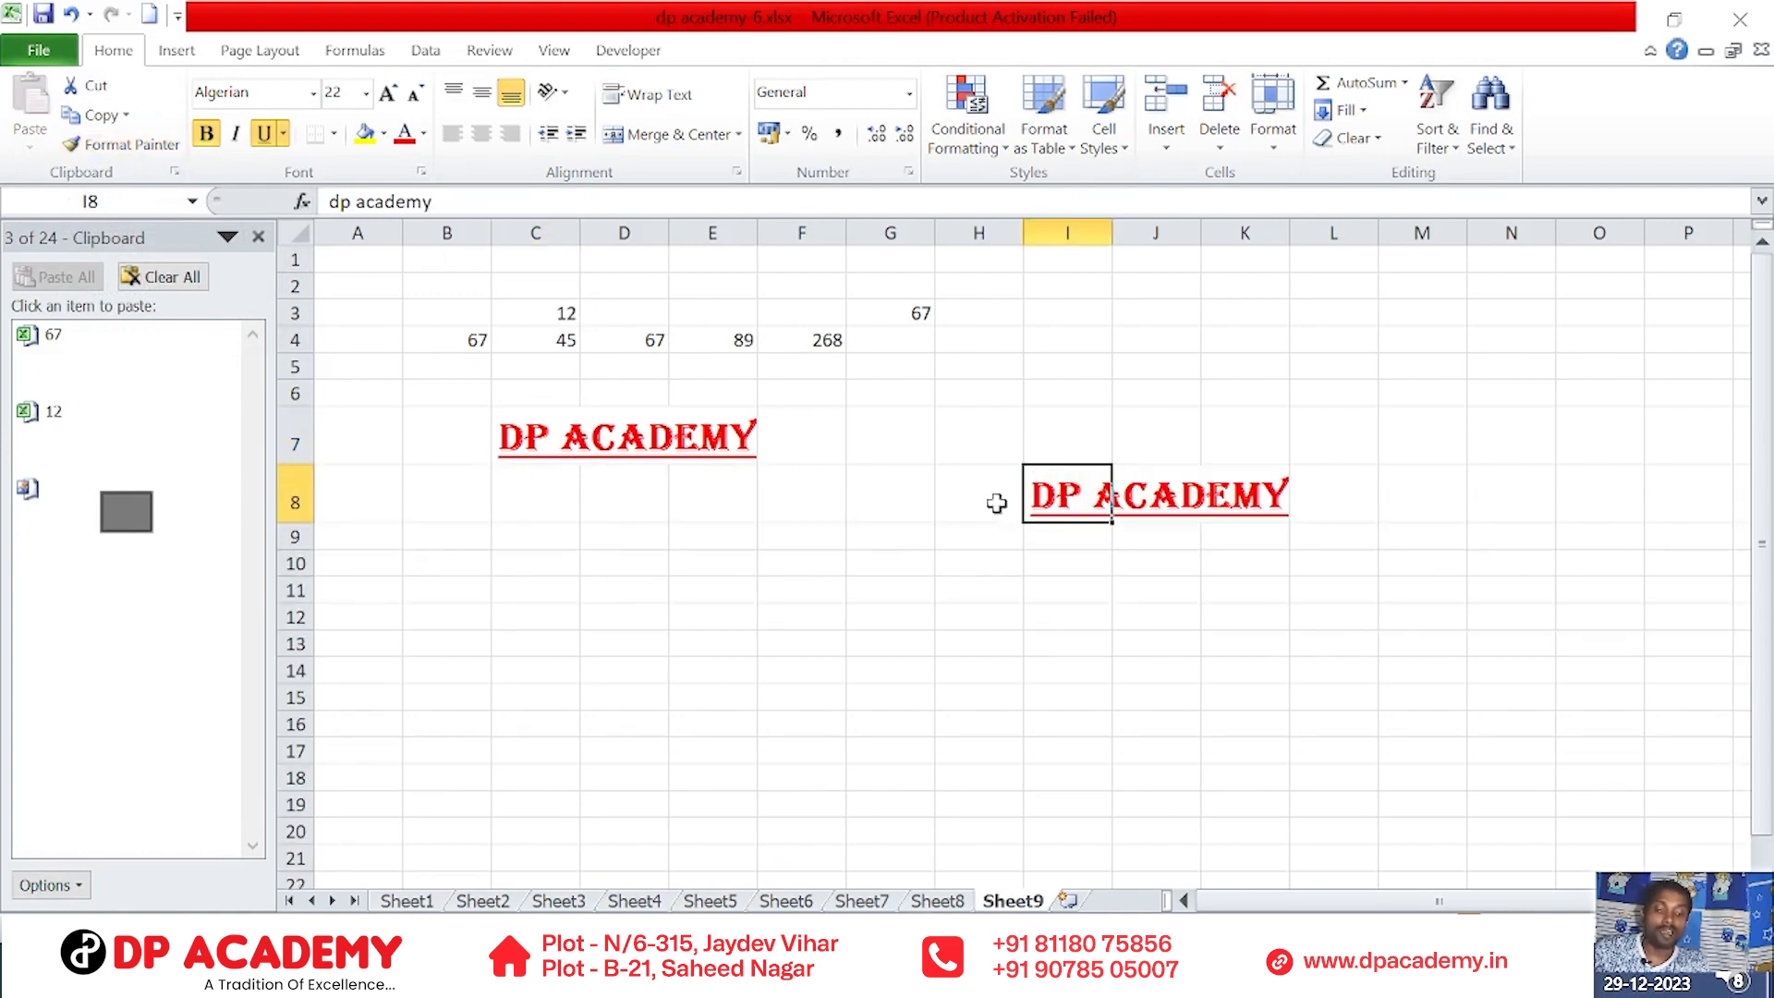
pyautogui.click(357, 755)
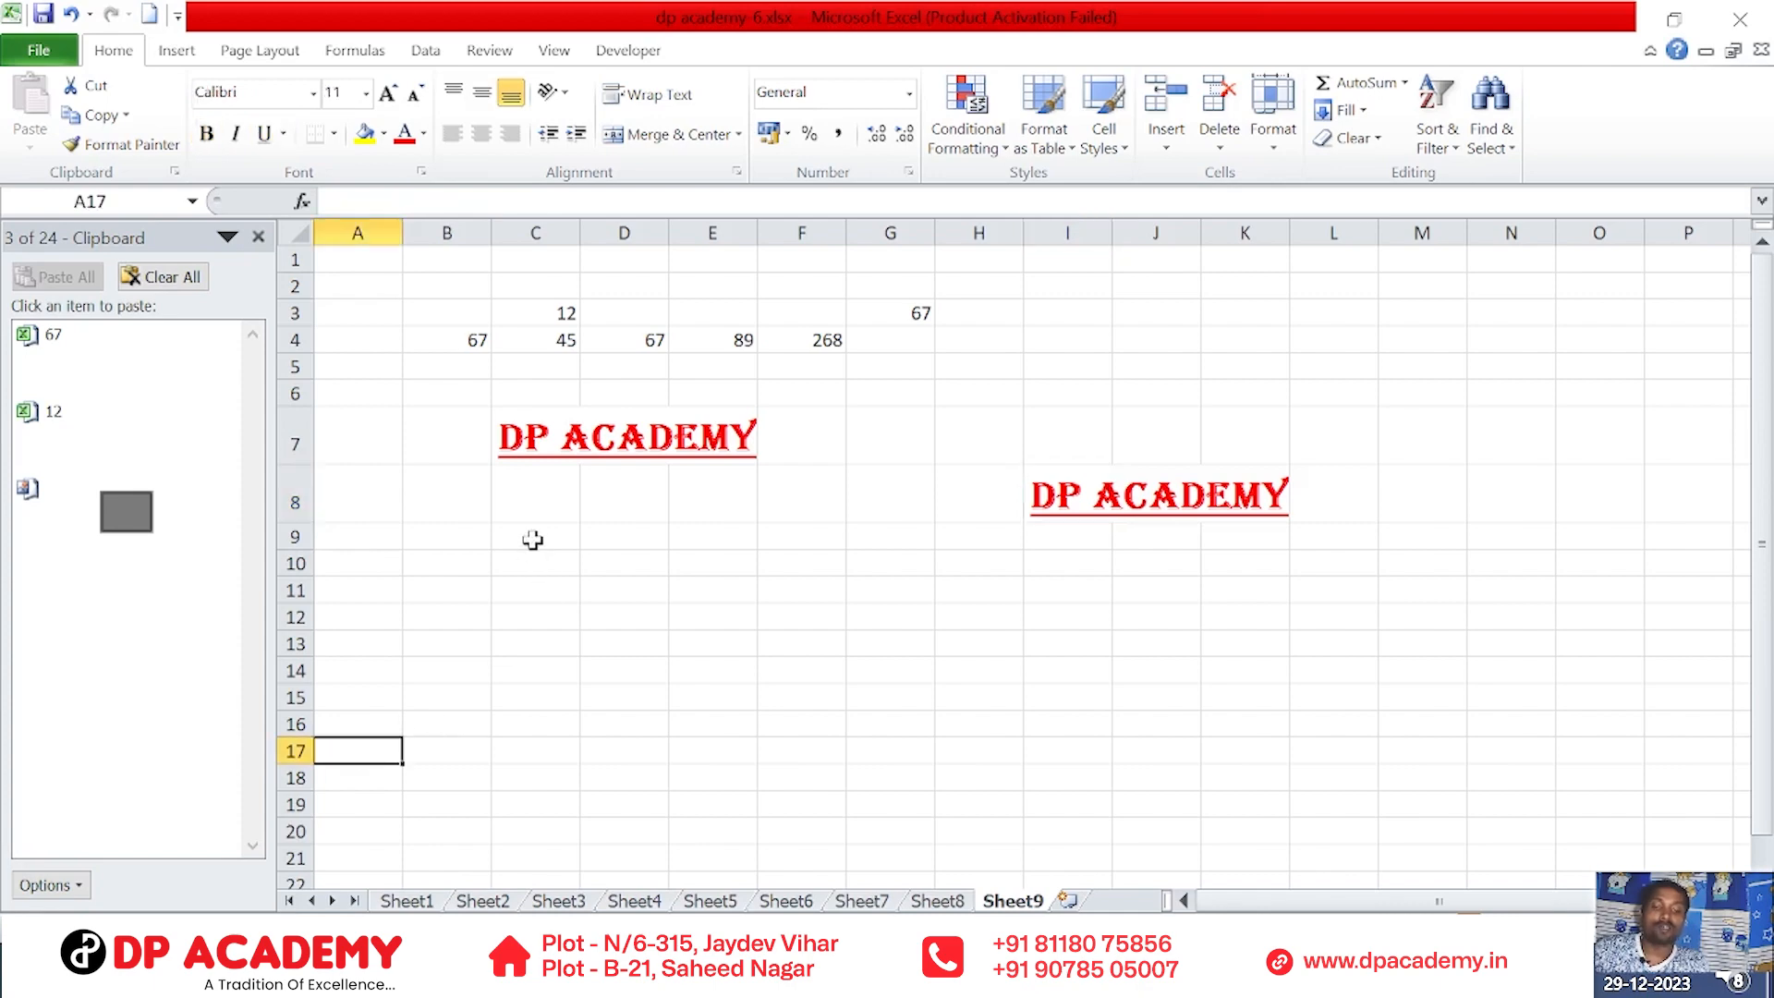
pyautogui.click(567, 459)
pyautogui.moveTo(1146, 503); pyautogui.dragTo(1105, 499)
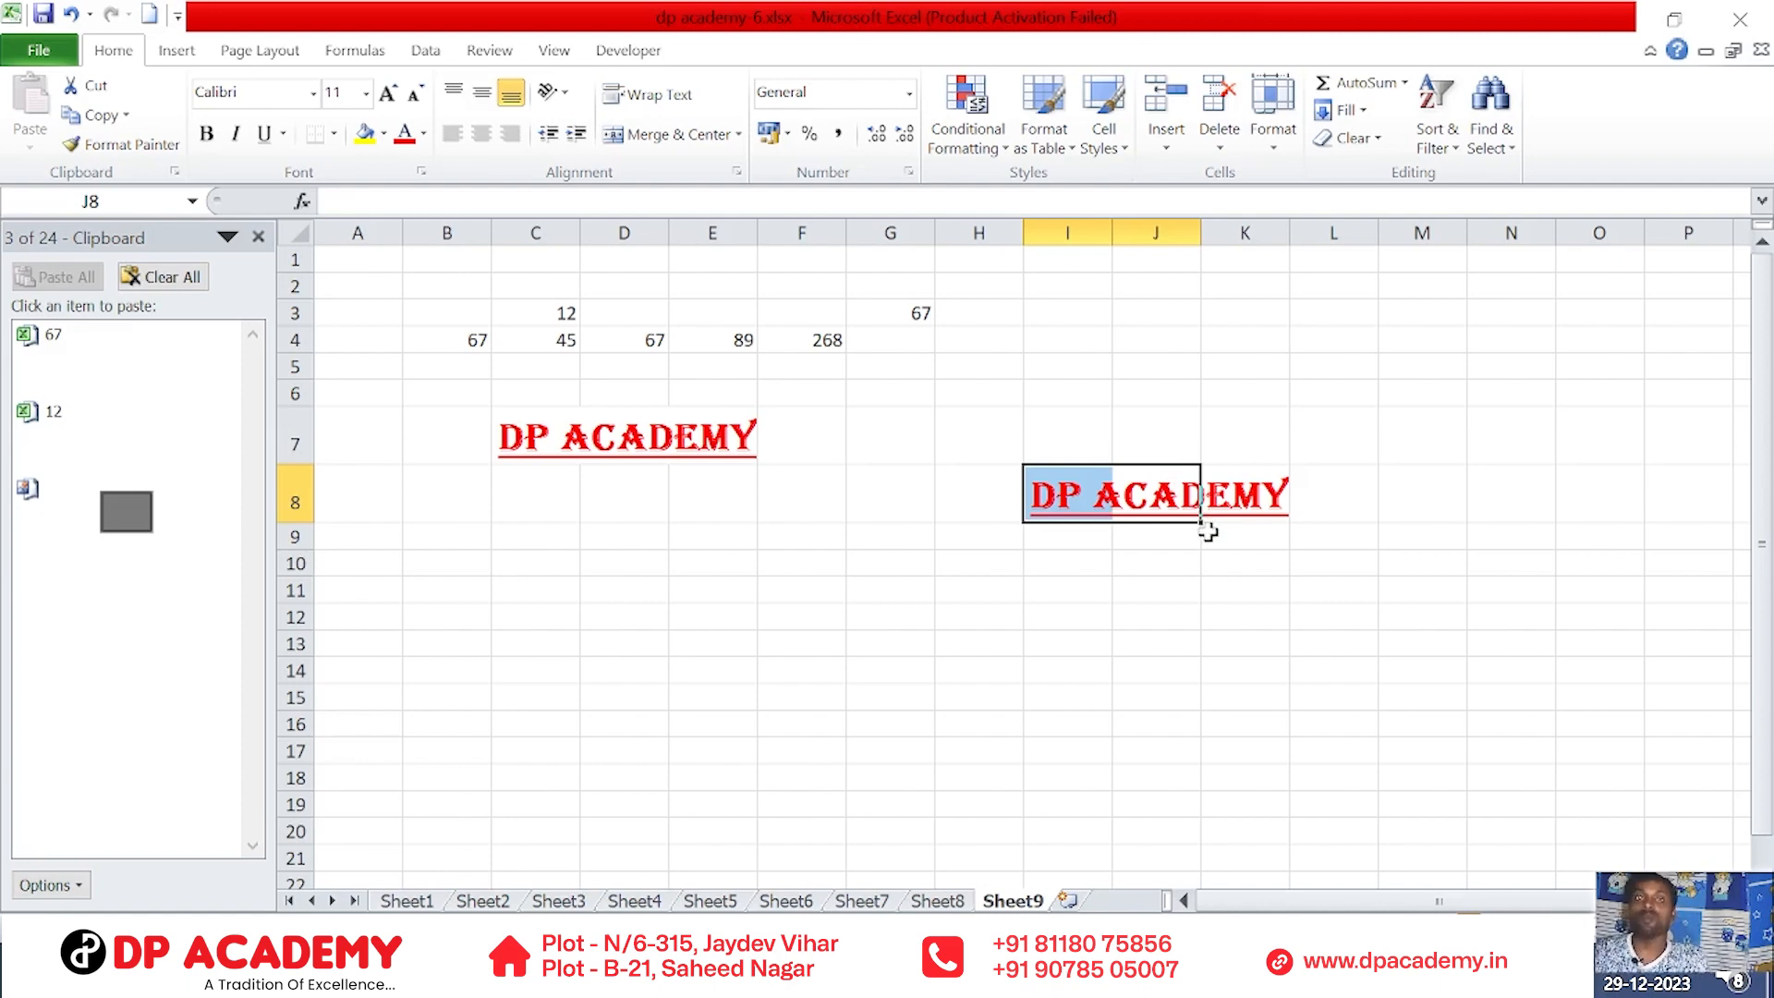
pyautogui.click(1247, 742)
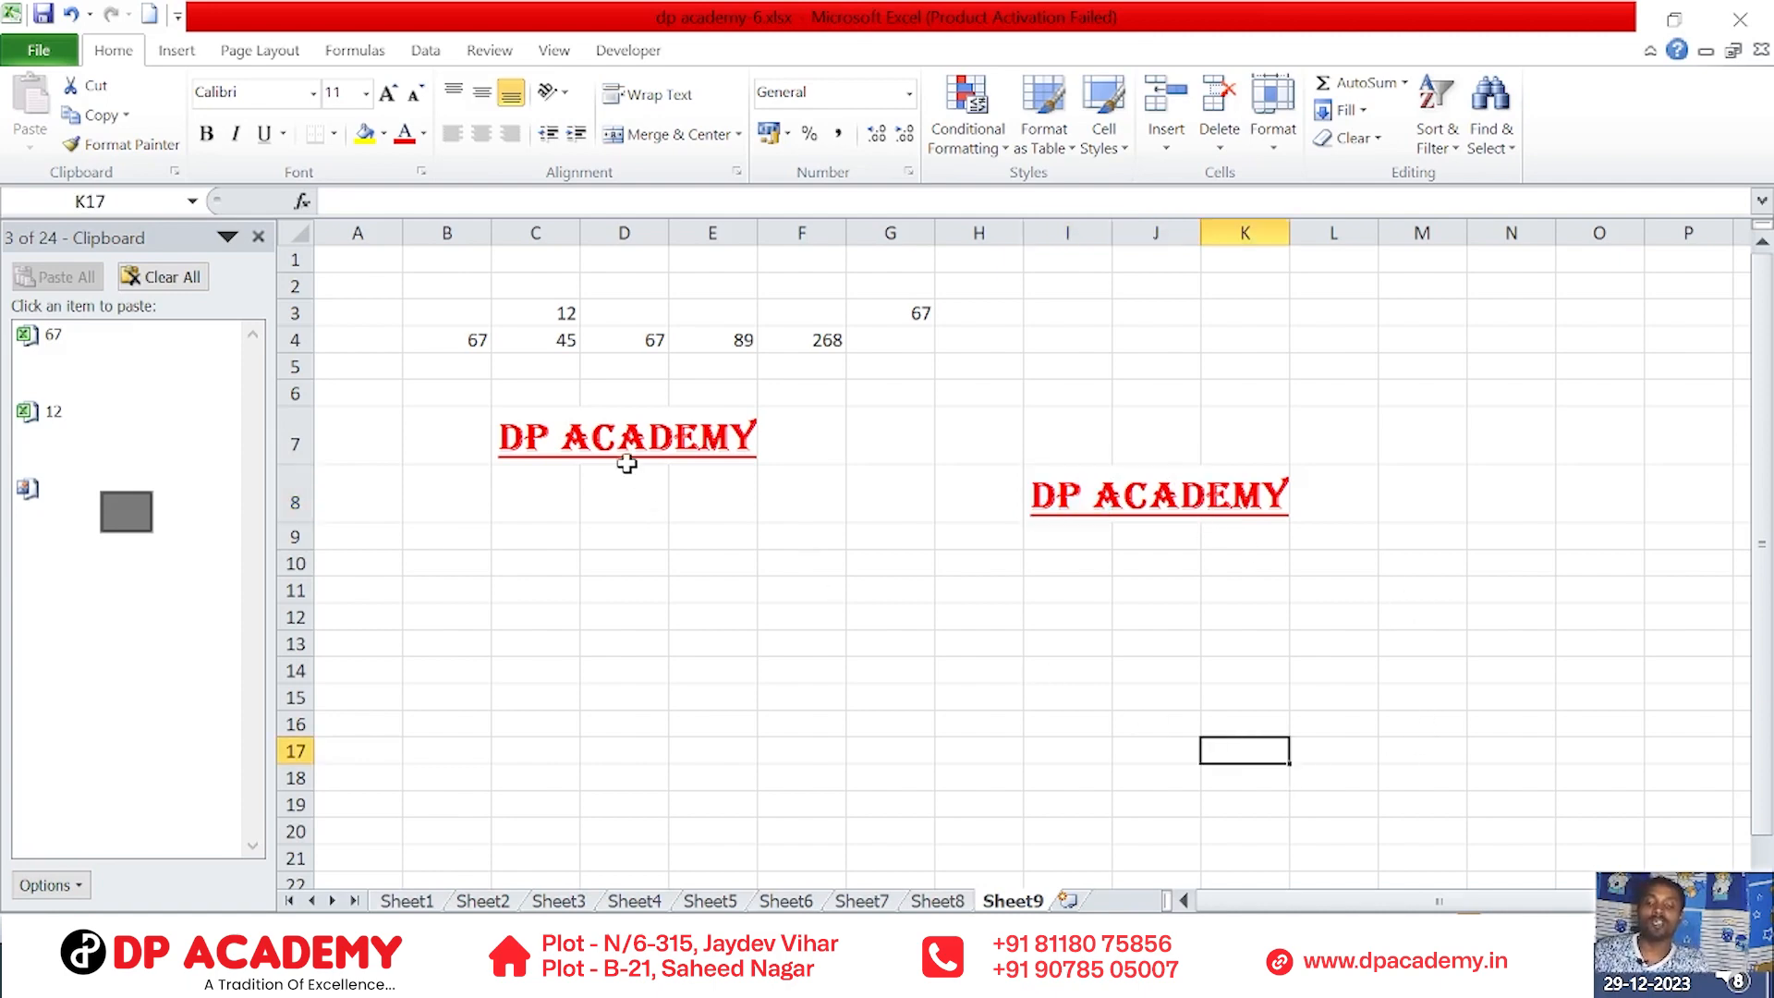